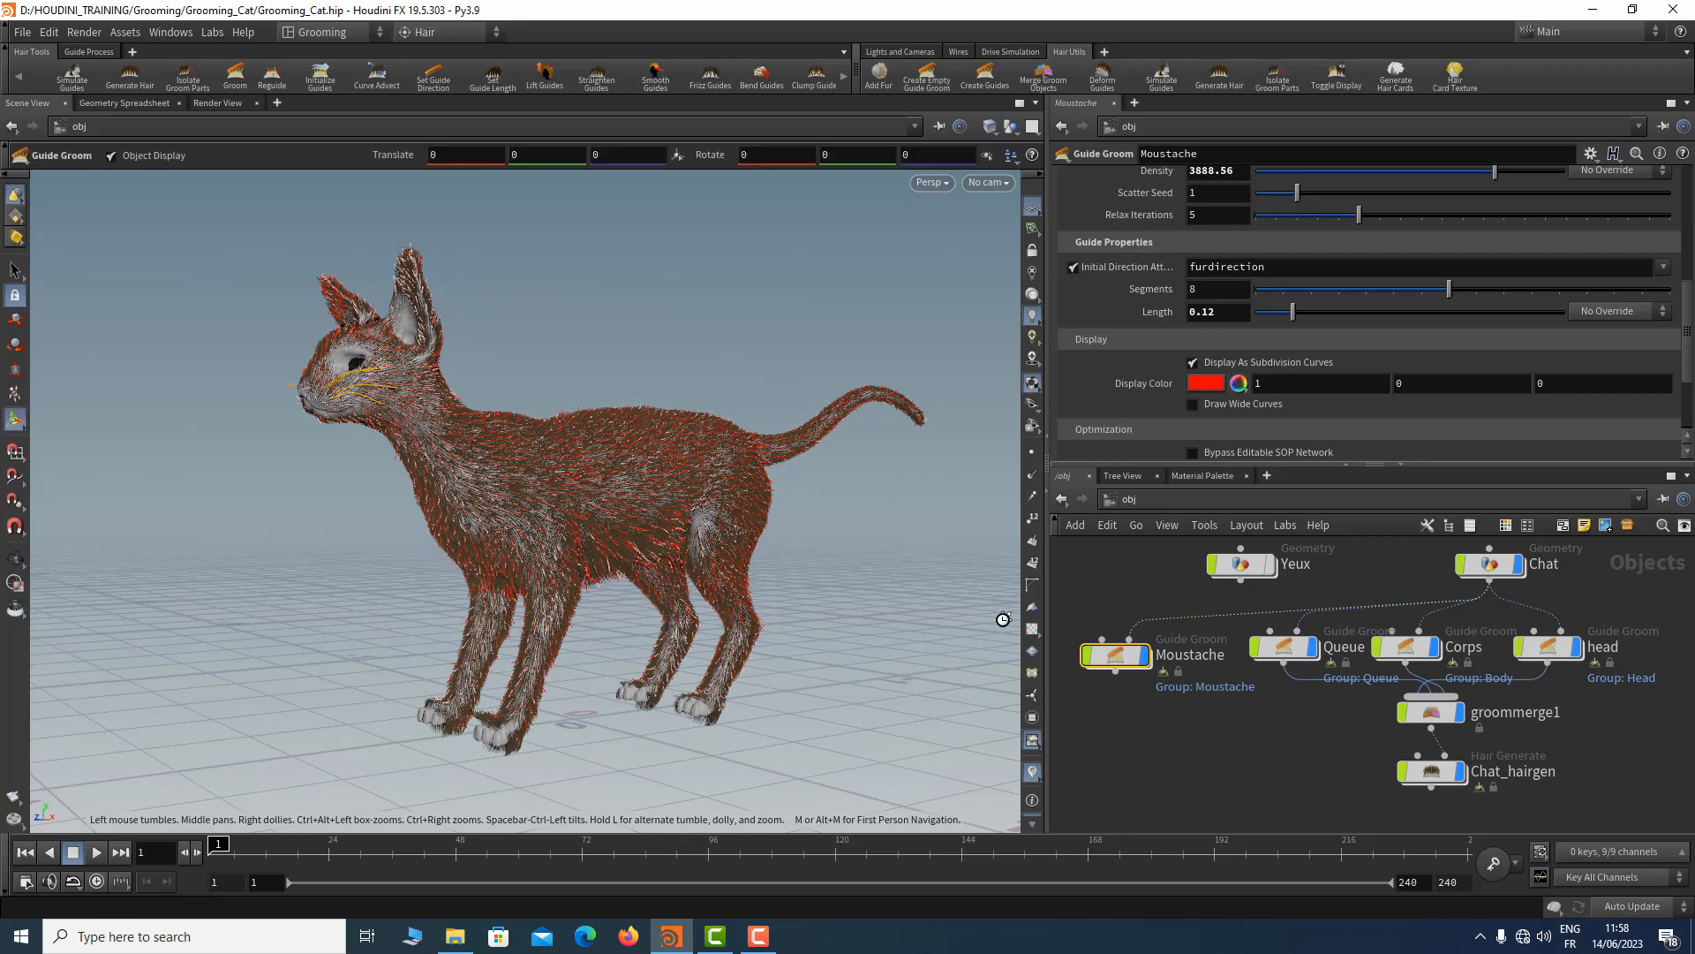
# Enable Prune in the optimization settings of the Chat_hairgen node
pyautogui.click(1444, 779)
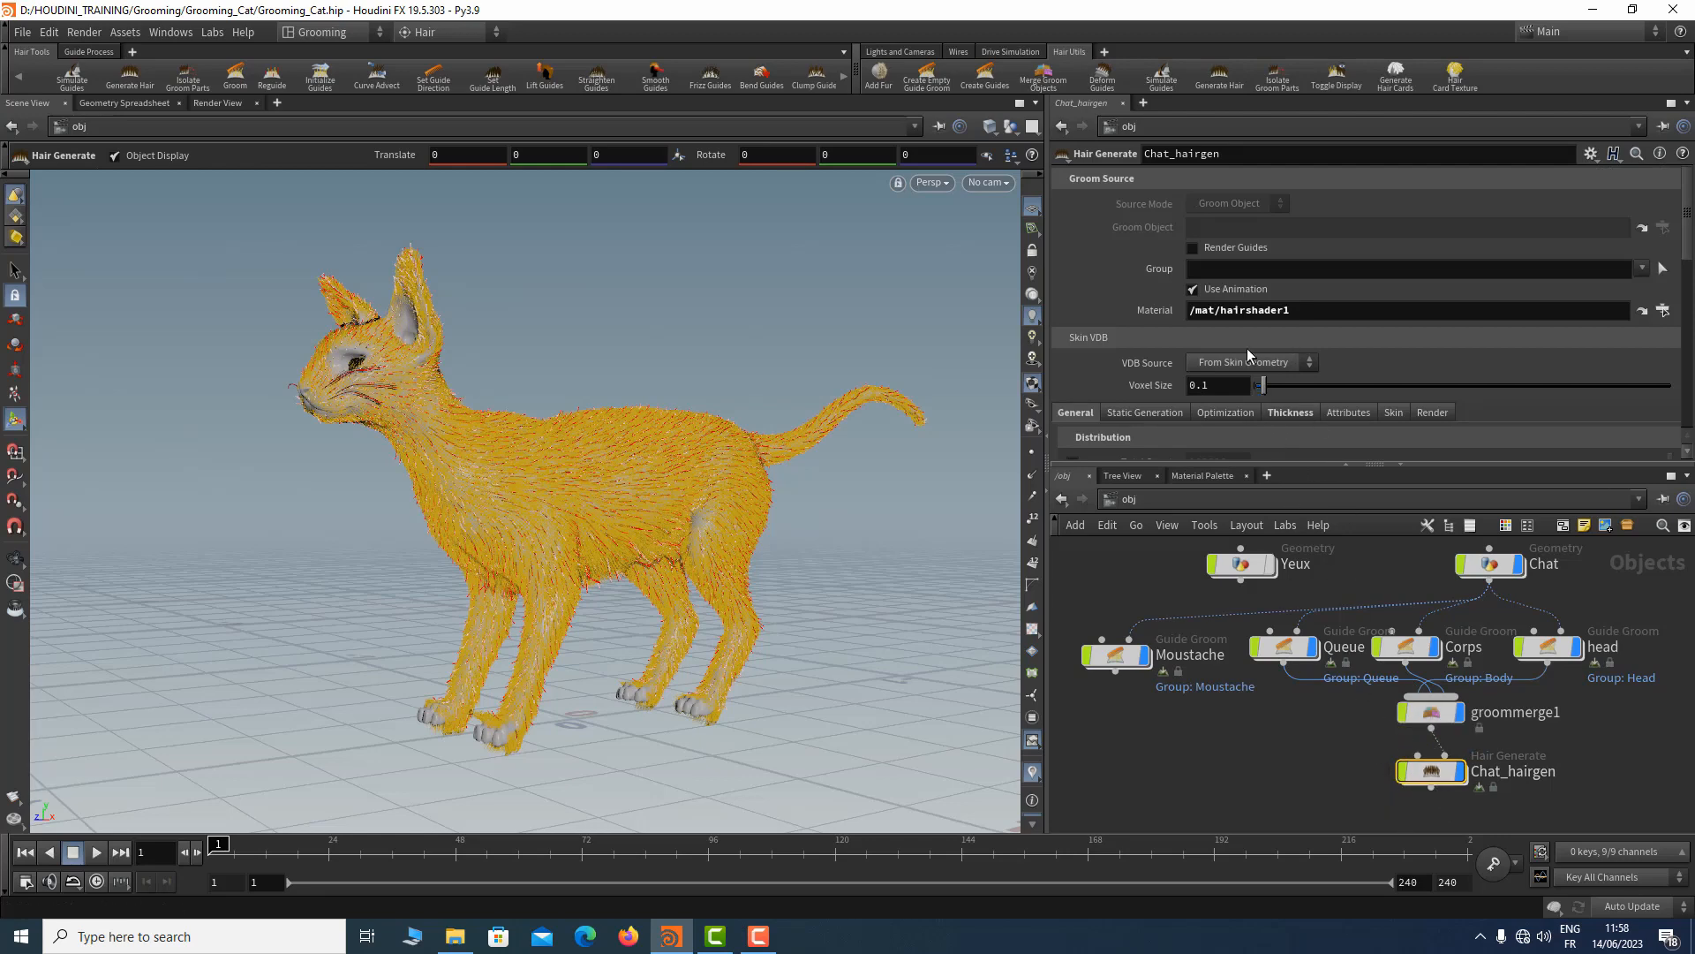
pyautogui.scroll(-1, 1238, 342)
pyautogui.scroll(-2, 1238, 342)
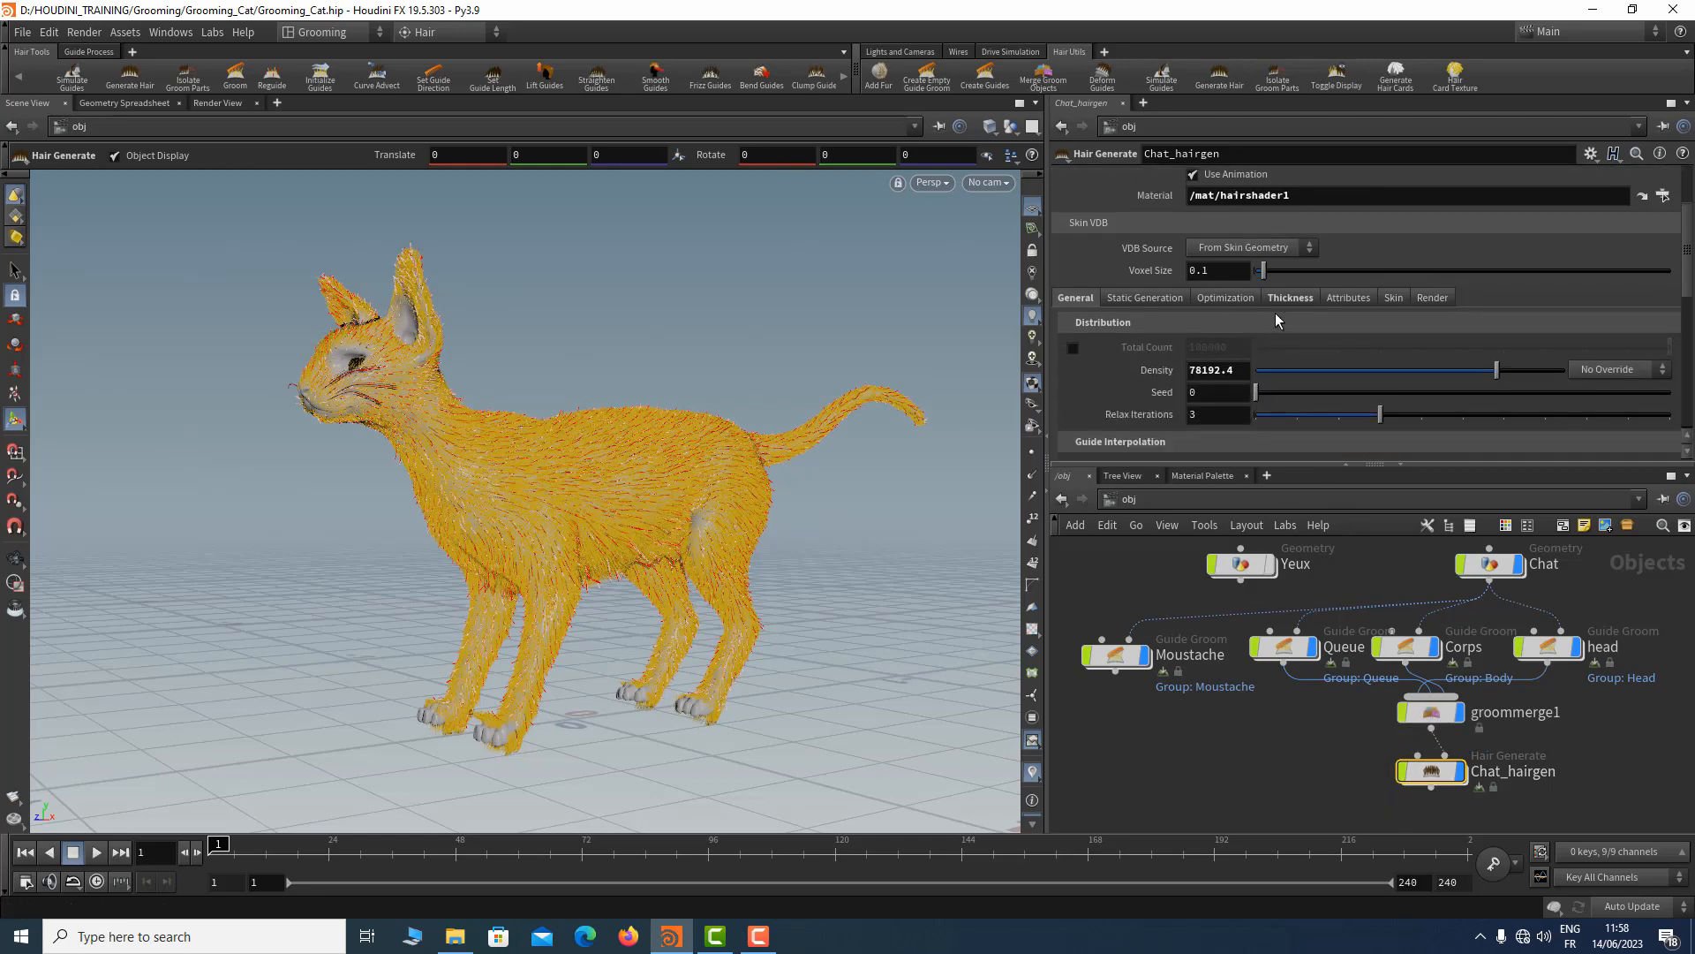
pyautogui.scroll(1, 1109, 339)
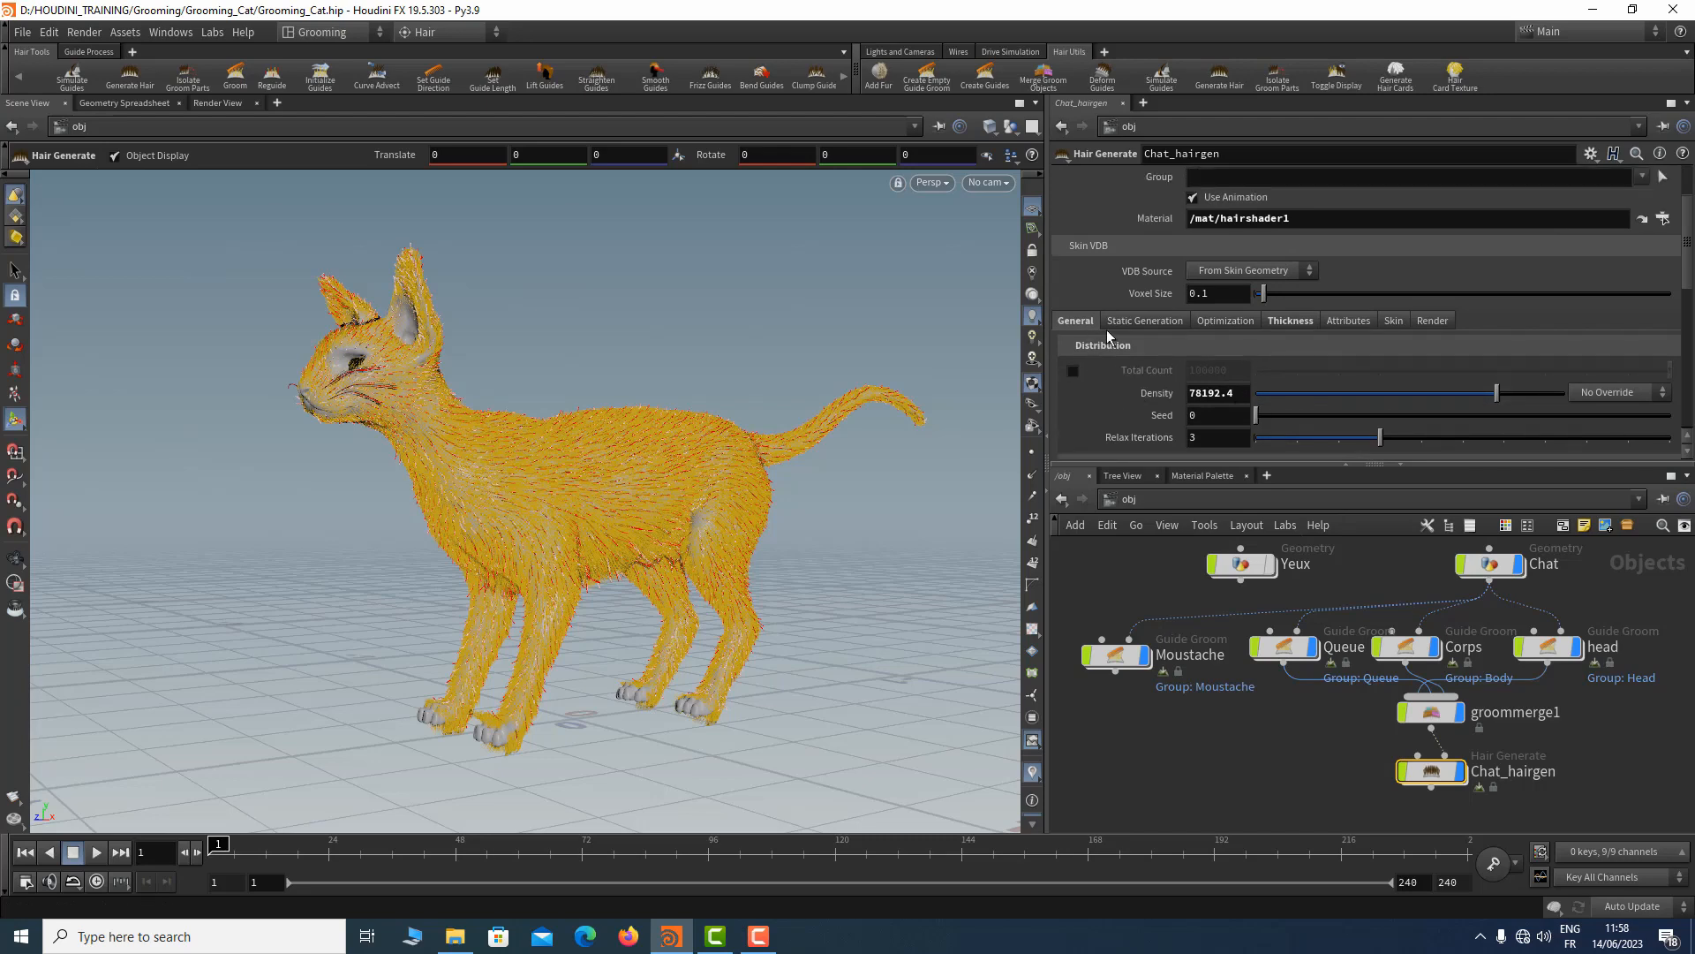
pyautogui.click(1234, 324)
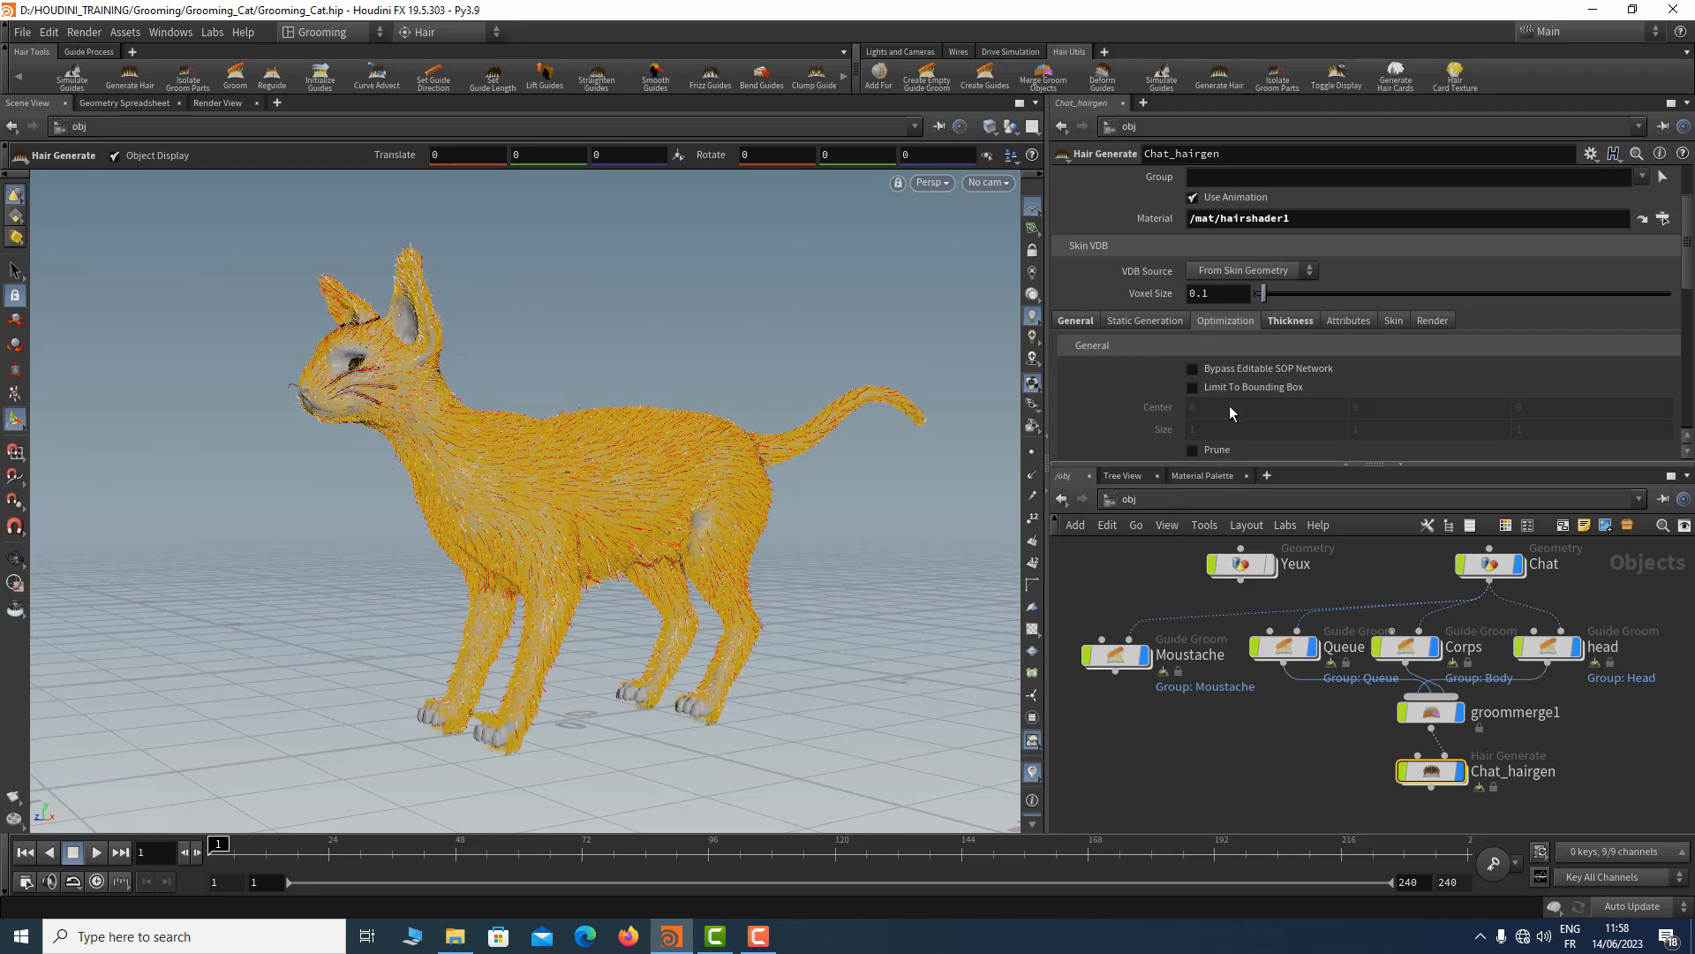
pyautogui.scroll(-3, 1231, 413)
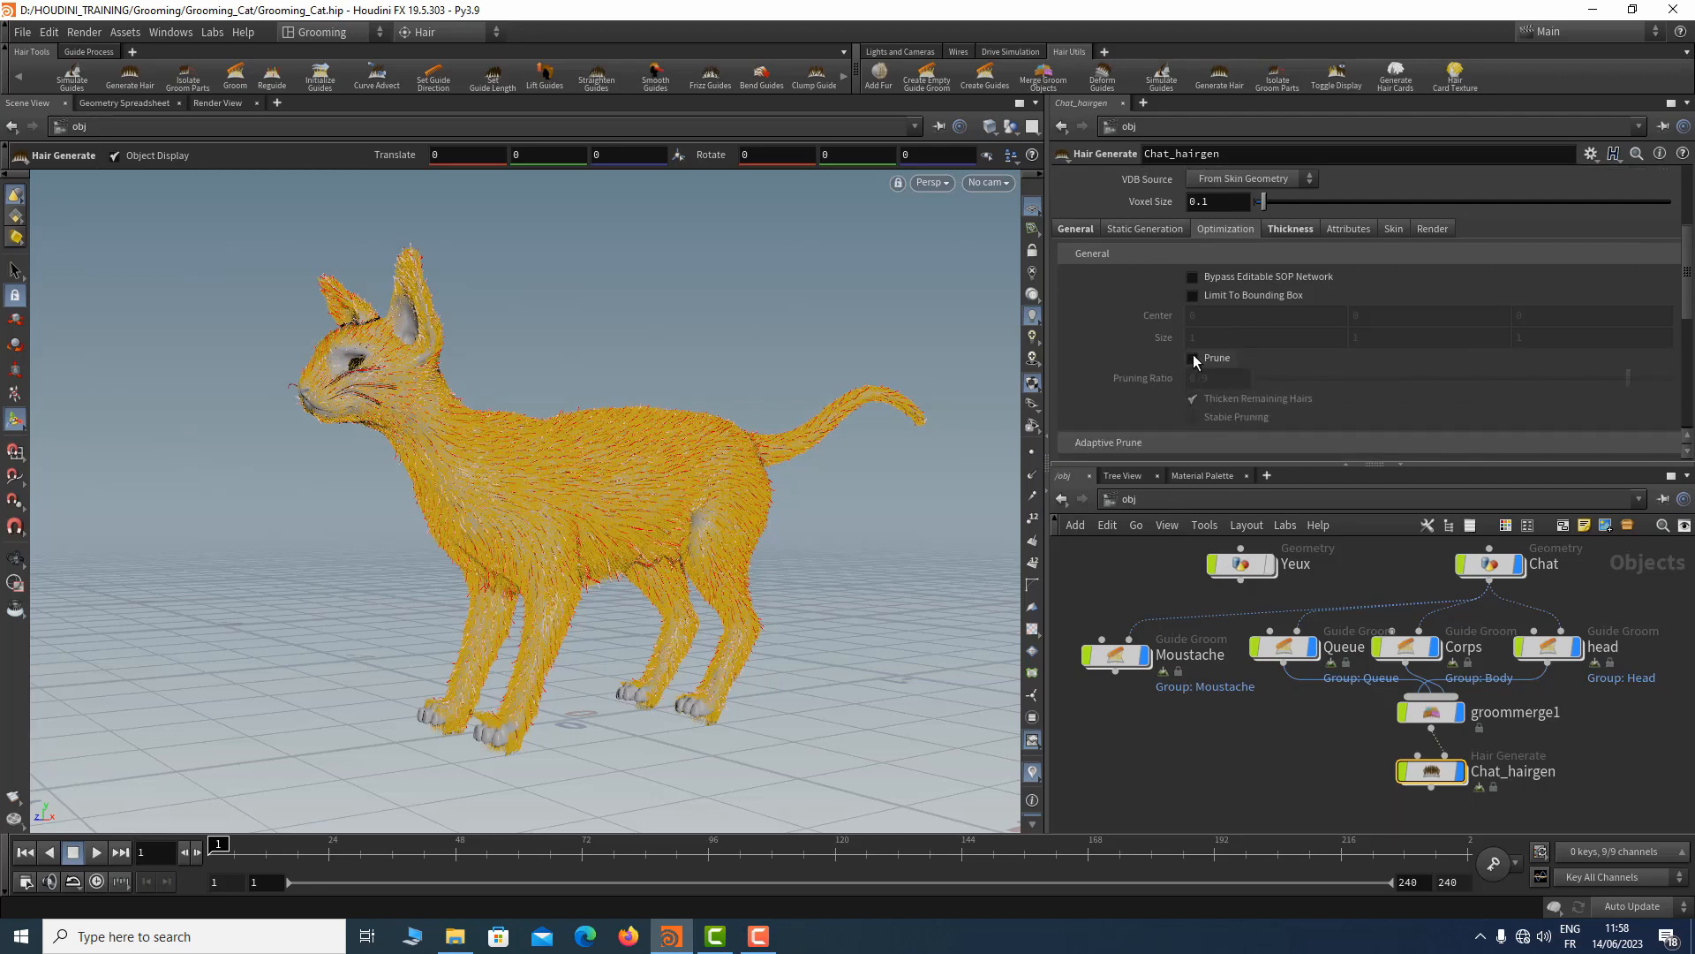
pyautogui.click(1193, 358)
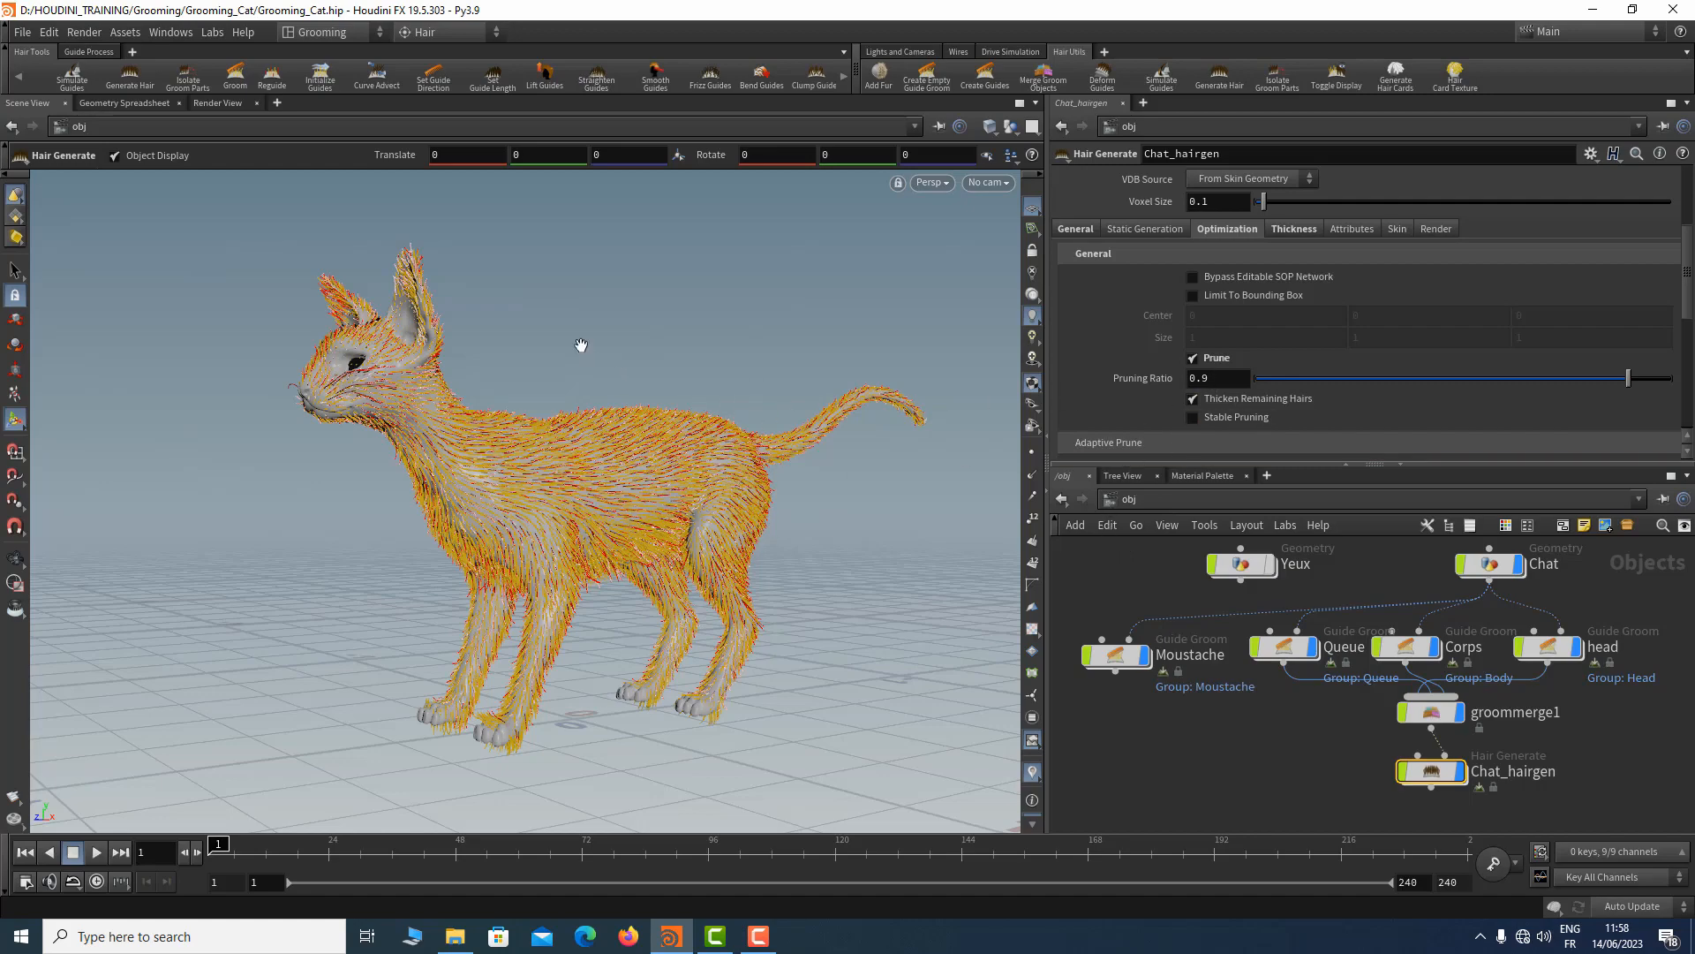
# Set the pruning ratio of the cat's generated hair to 0.95
pyautogui.press('Escape')
pyautogui.moveTo(580, 344); pyautogui.dragTo(468, 385)
pyautogui.click(1210, 379)
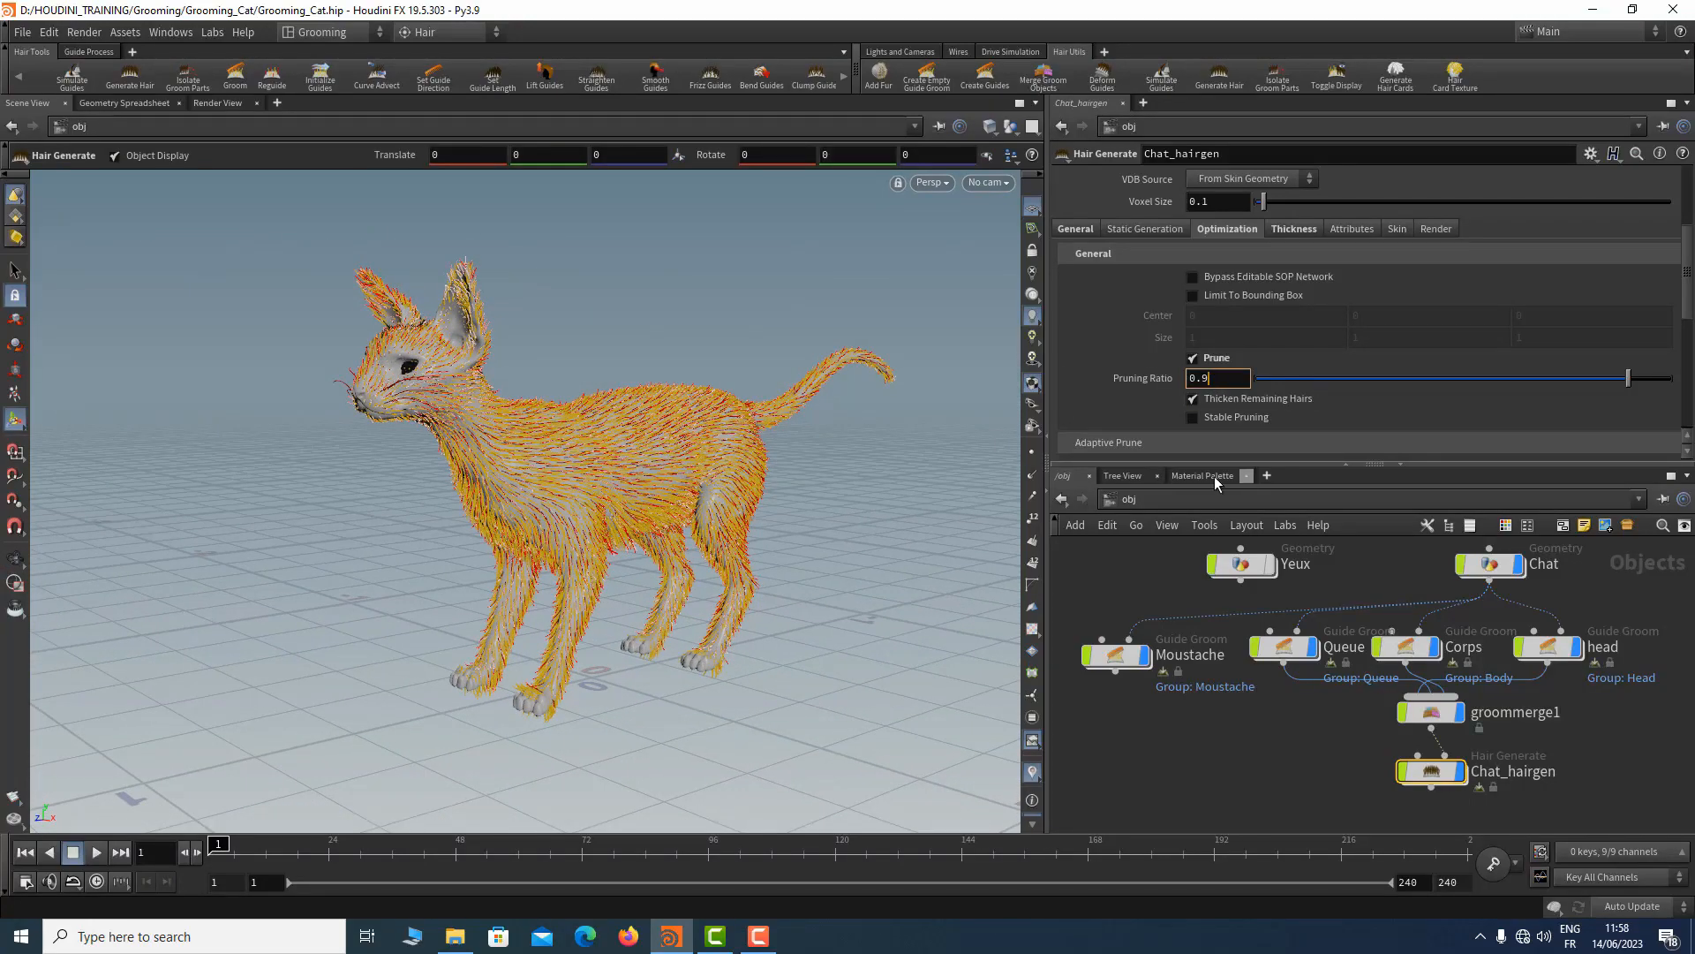
pyautogui.write('5')
pyautogui.press('Return')
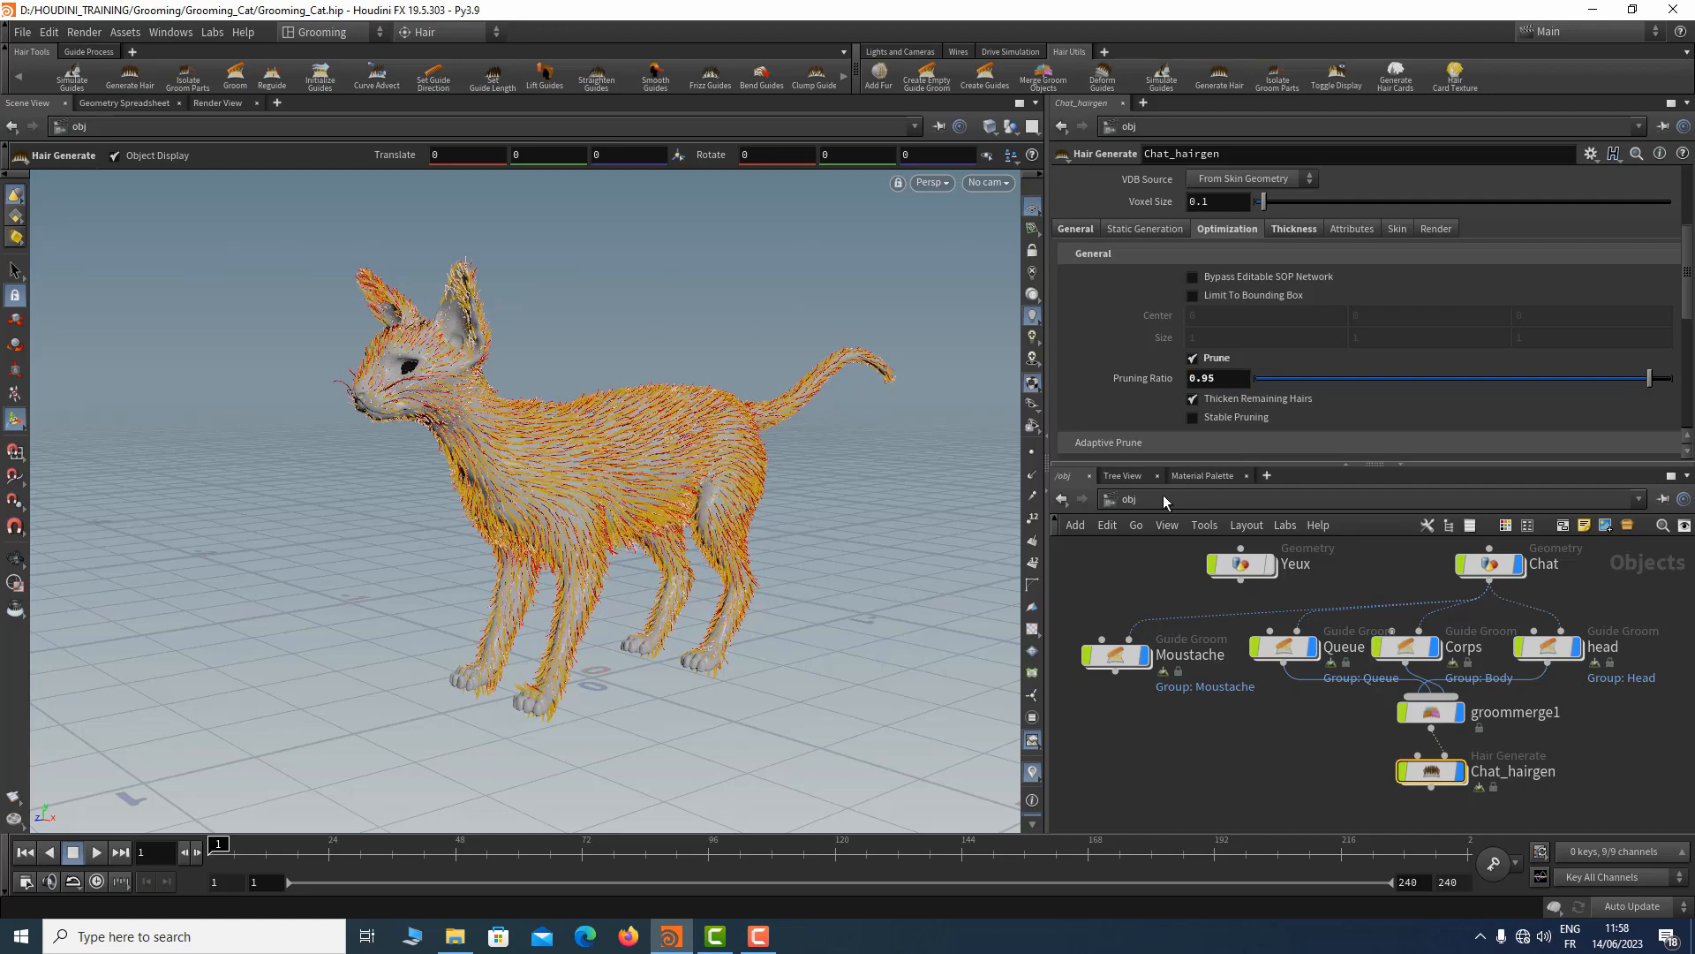
# Render a preview of the pruned cat fur with the mantra_ipr node and the ROP camera
pyautogui.press('space')
pyautogui.moveTo(666, 273); pyautogui.dragTo(692, 333)
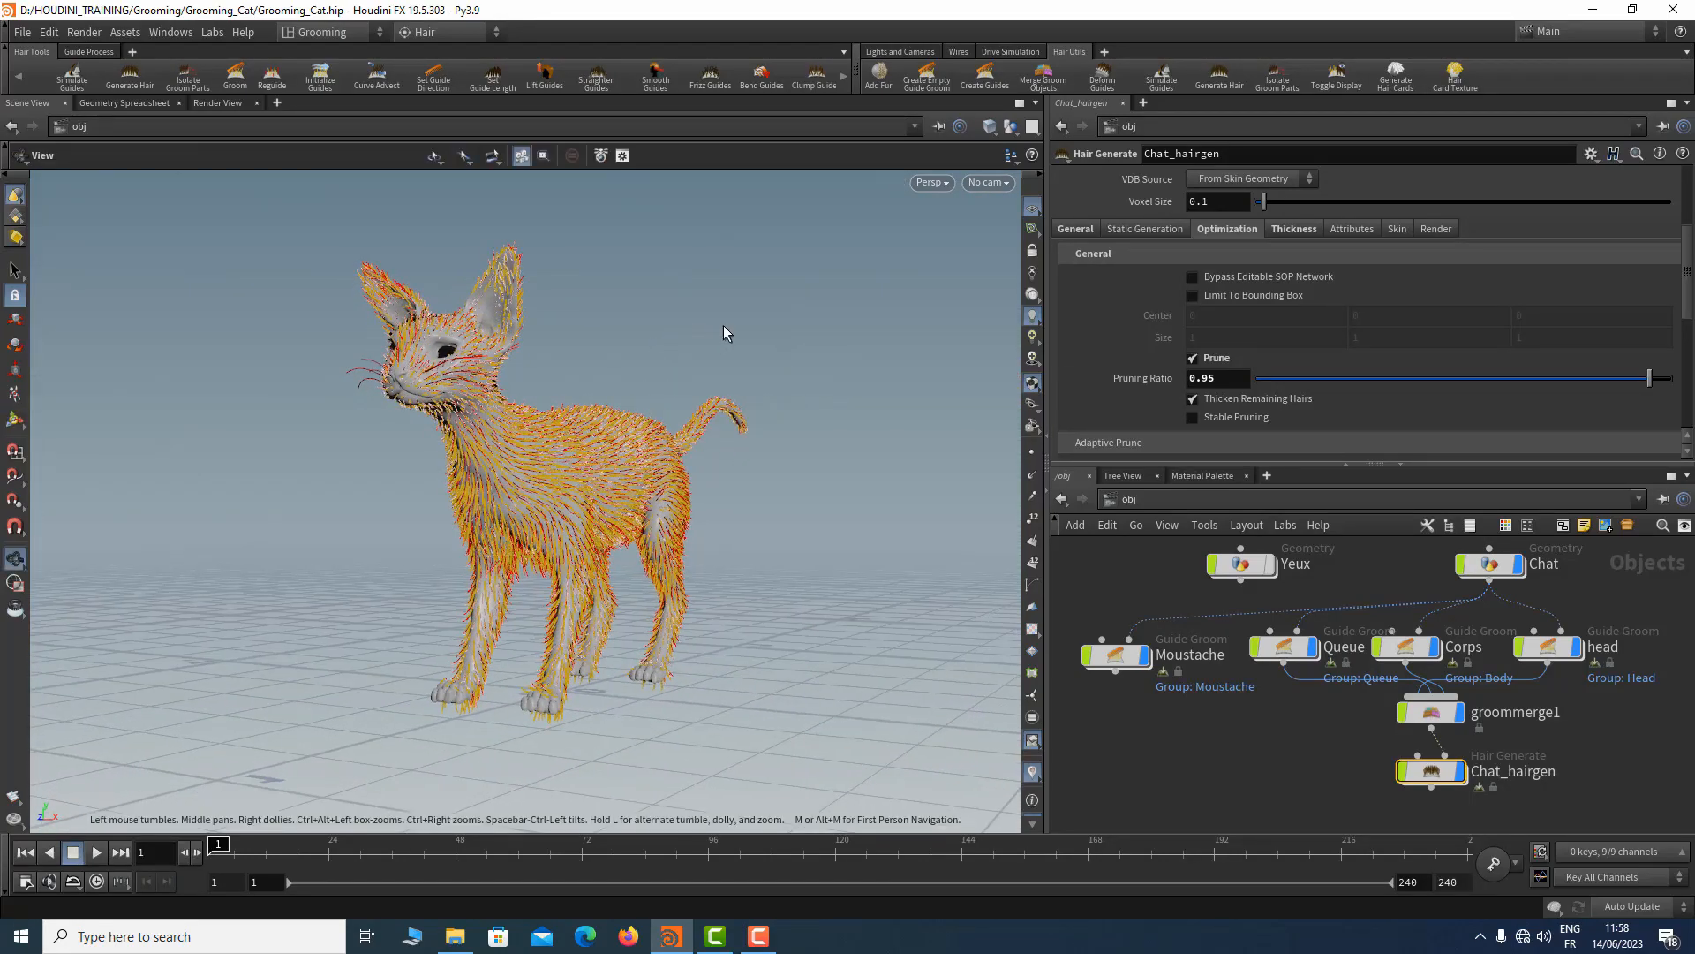
pyautogui.moveTo(712, 401); pyautogui.dragTo(503, 344)
pyautogui.press('Return')
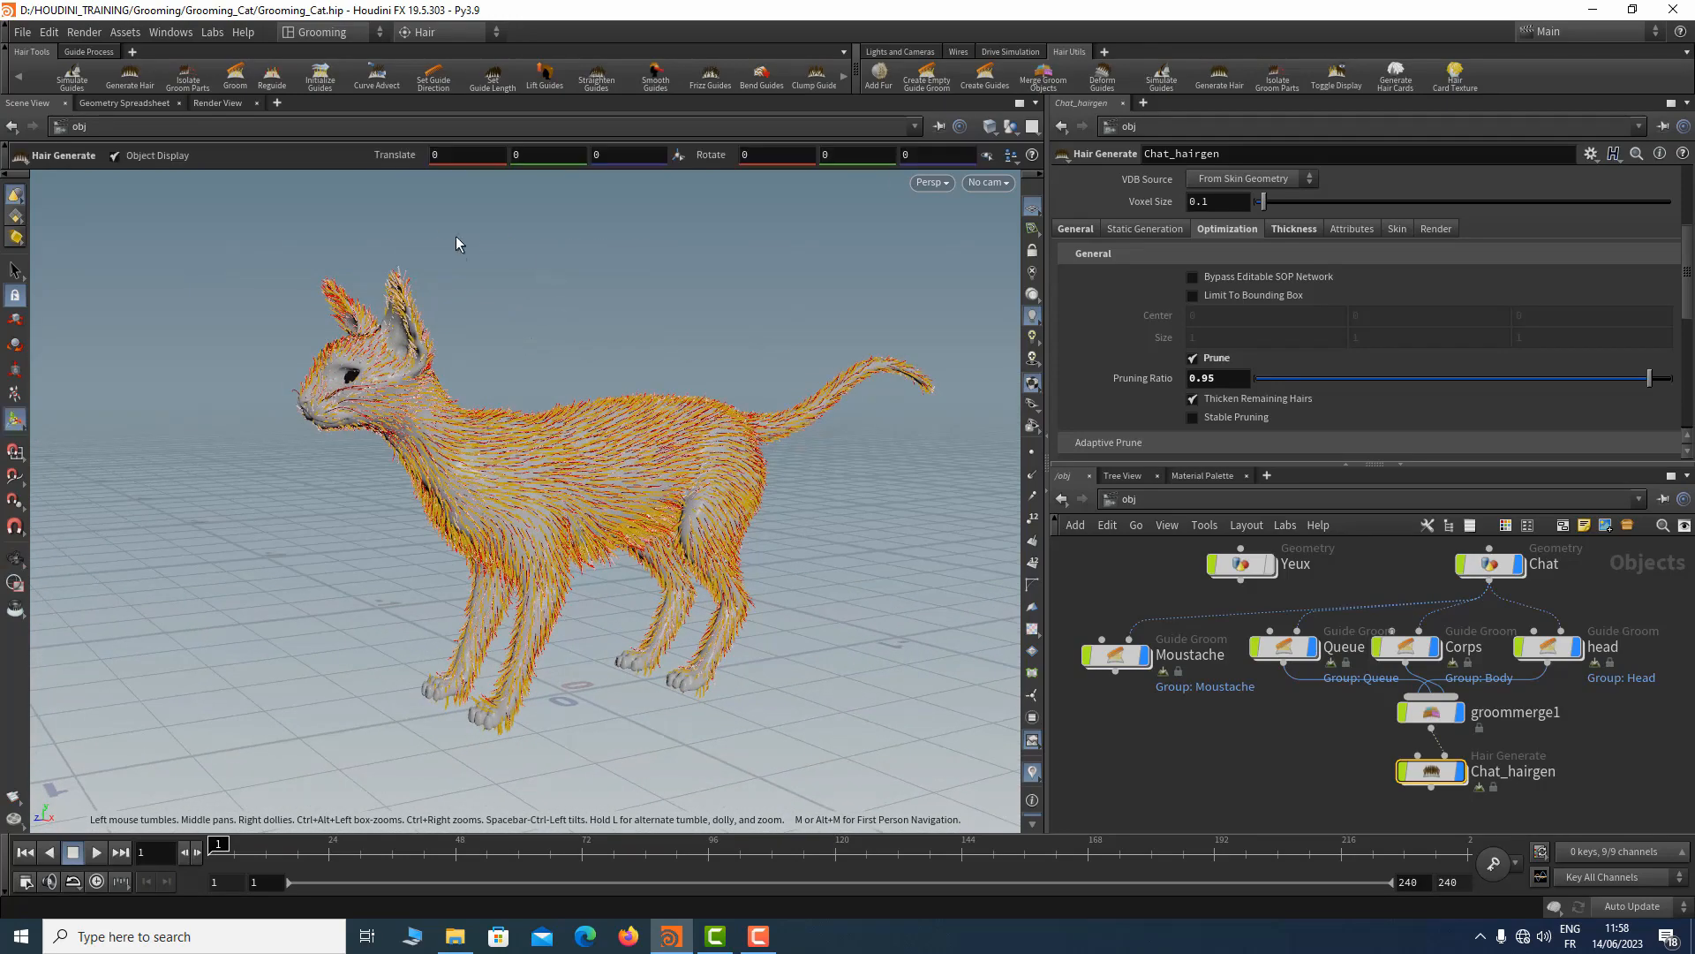
pyautogui.click(212, 105)
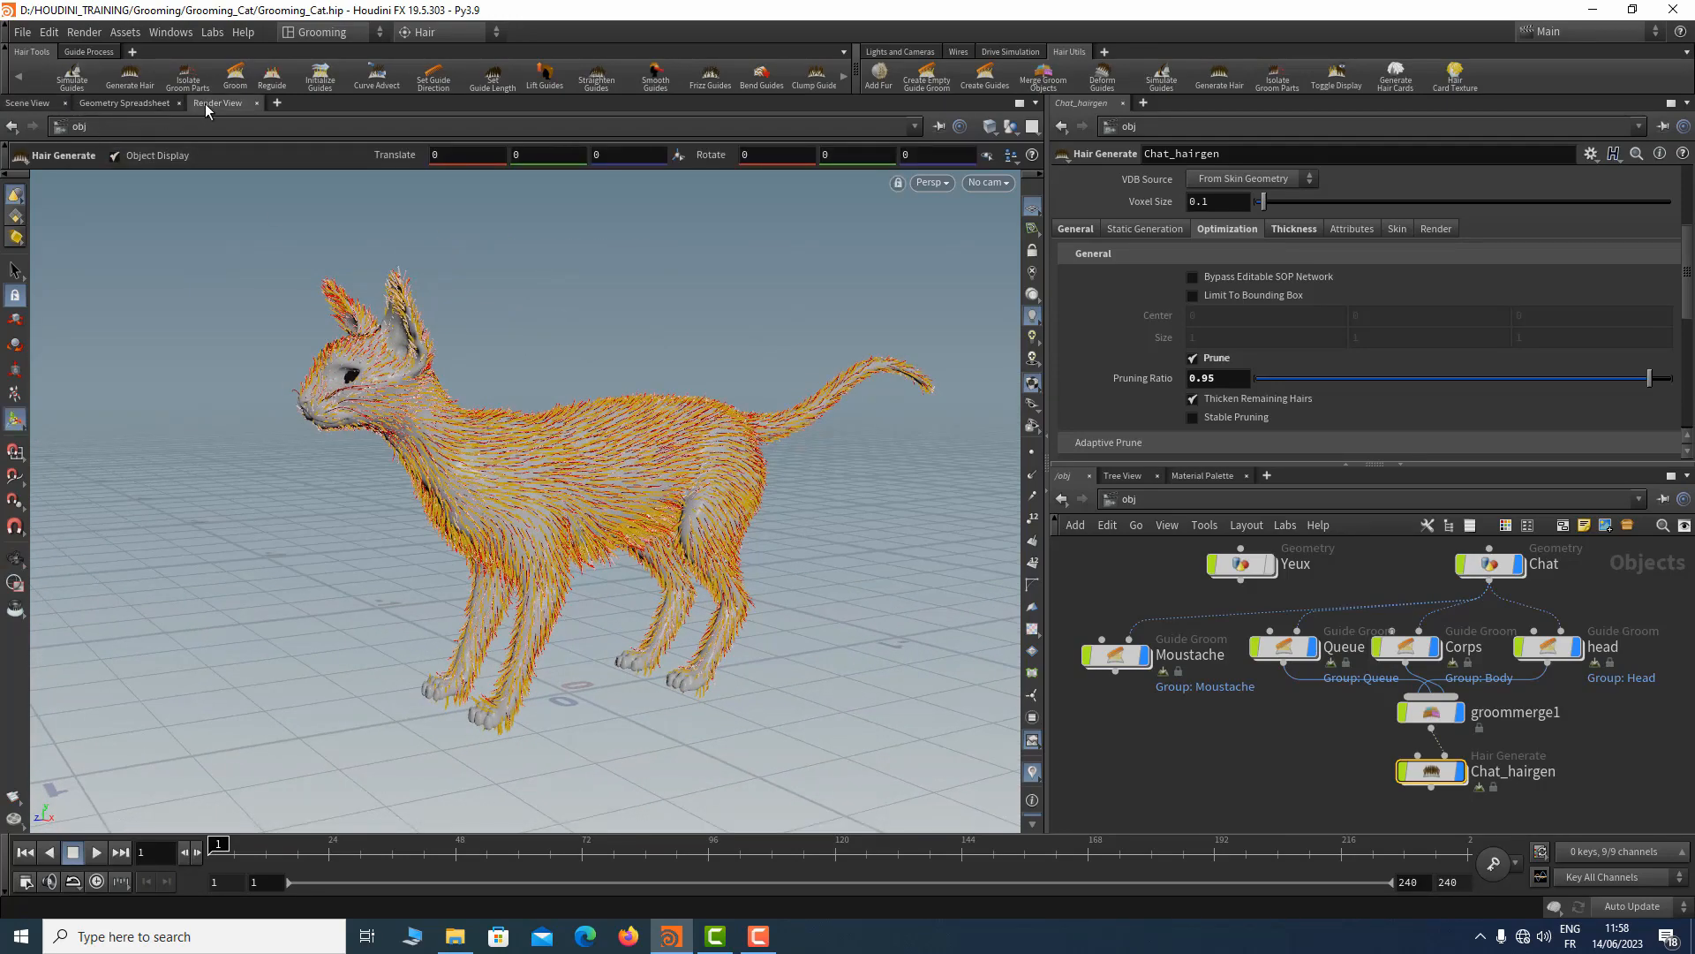
pyautogui.click(39, 128)
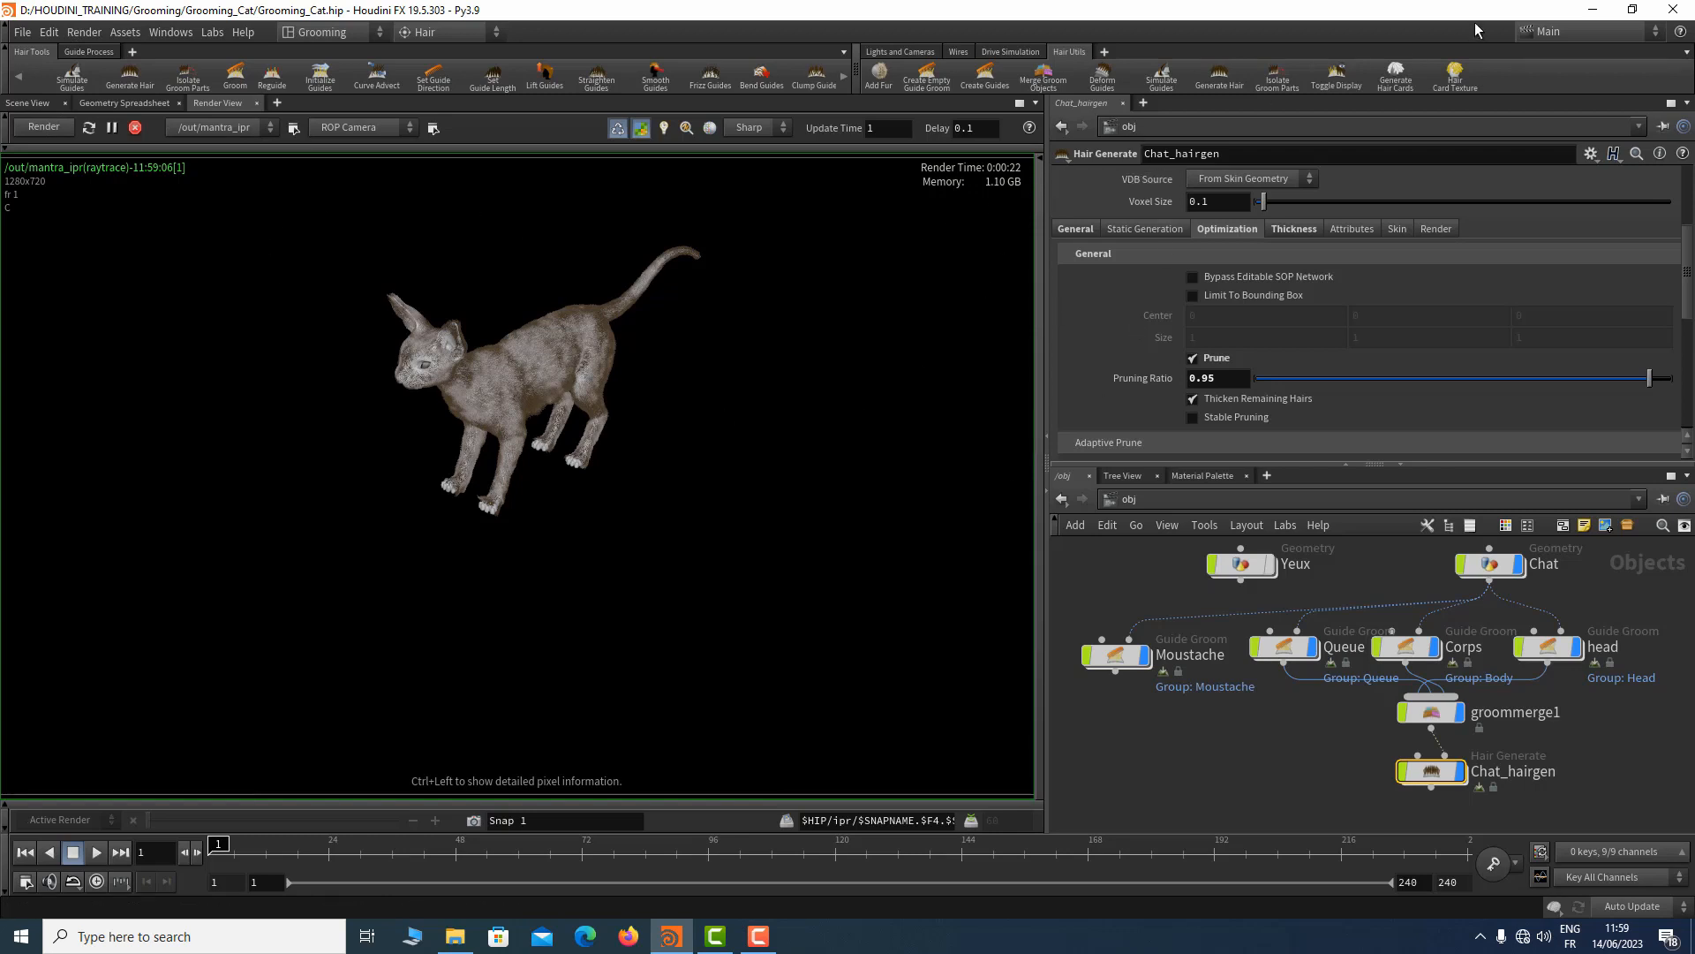
# Create a new camera in the scene from a slightly elevated side view that frames the whole cat
pyautogui.click(34, 104)
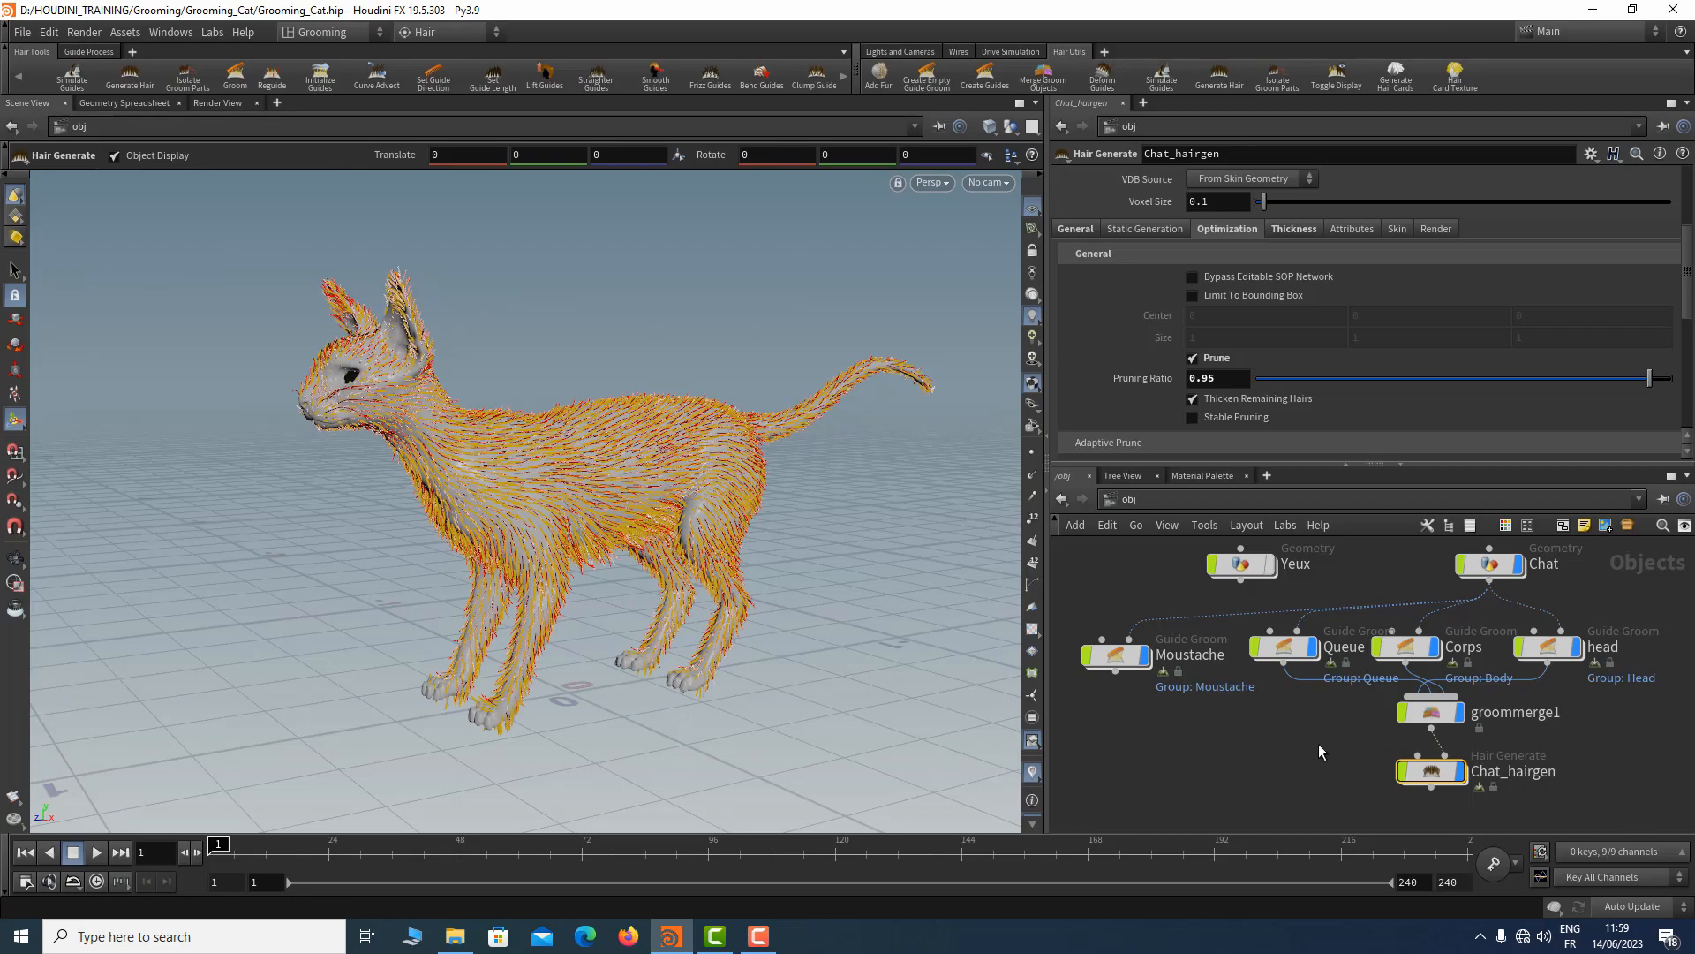
pyautogui.keyDown('alt'); pyautogui.moveTo(665, 556); pyautogui.dragTo(810, 542, button='right'); pyautogui.keyUp('alt')
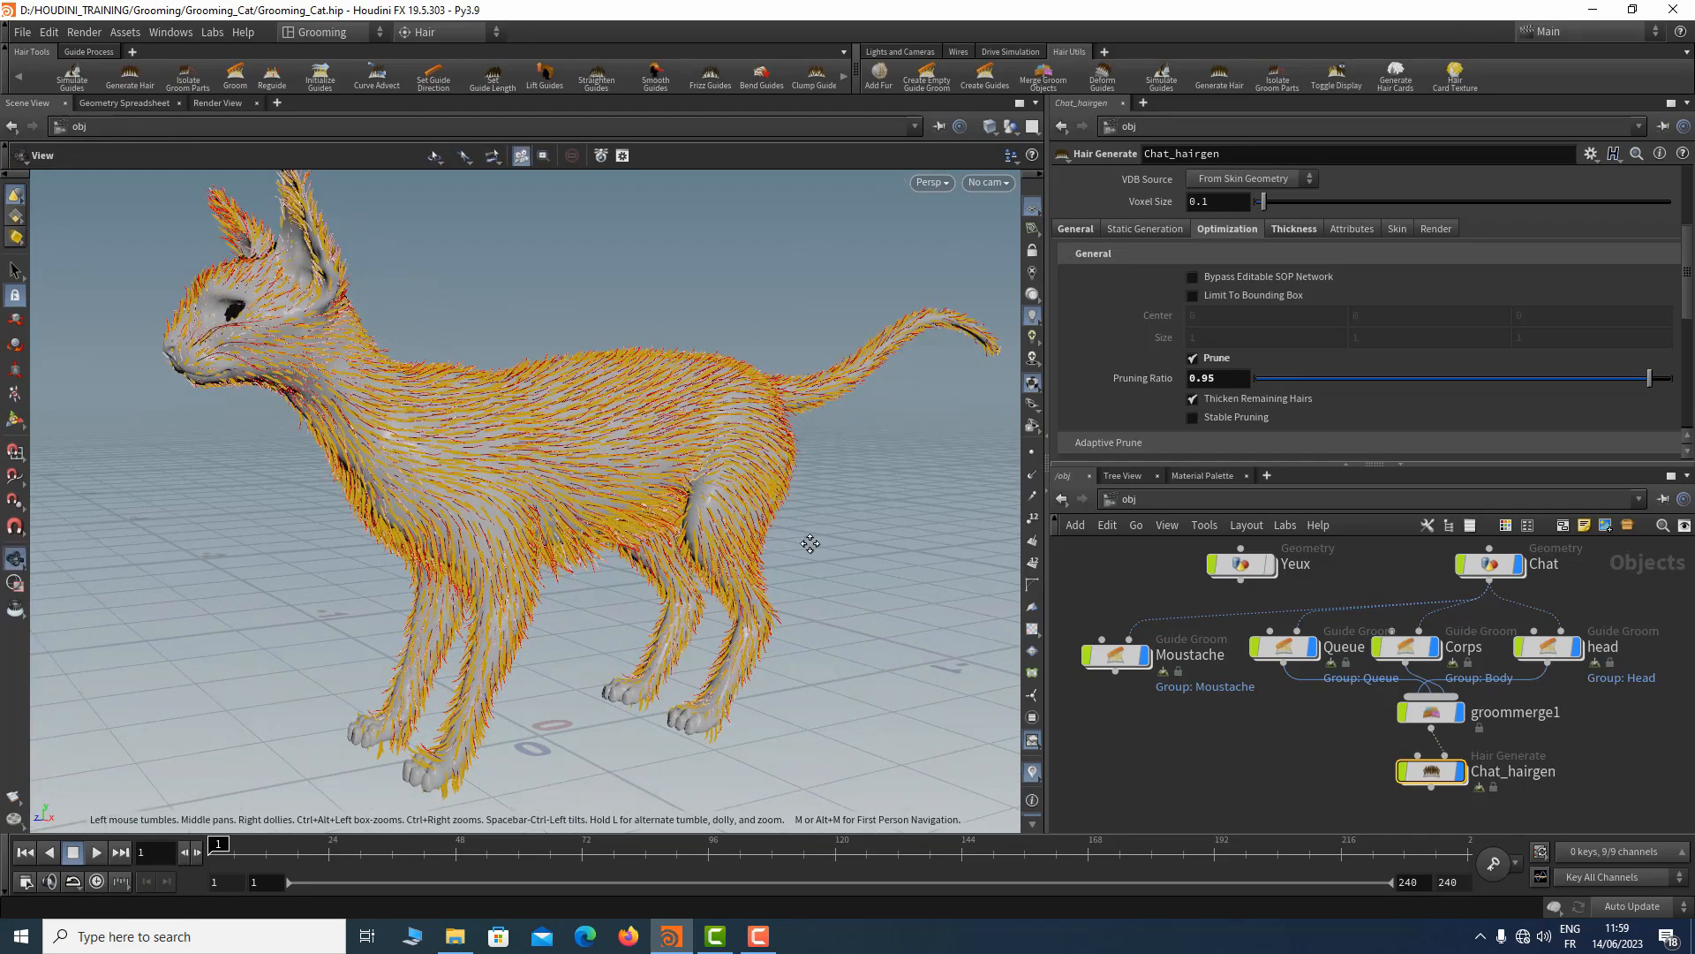
pyautogui.keyDown('alt'); pyautogui.moveTo(810, 542); pyautogui.dragTo(770, 518, button='middle'); pyautogui.keyUp('alt')
pyautogui.moveTo(770, 518); pyautogui.dragTo(751, 565)
pyautogui.press('Escape')
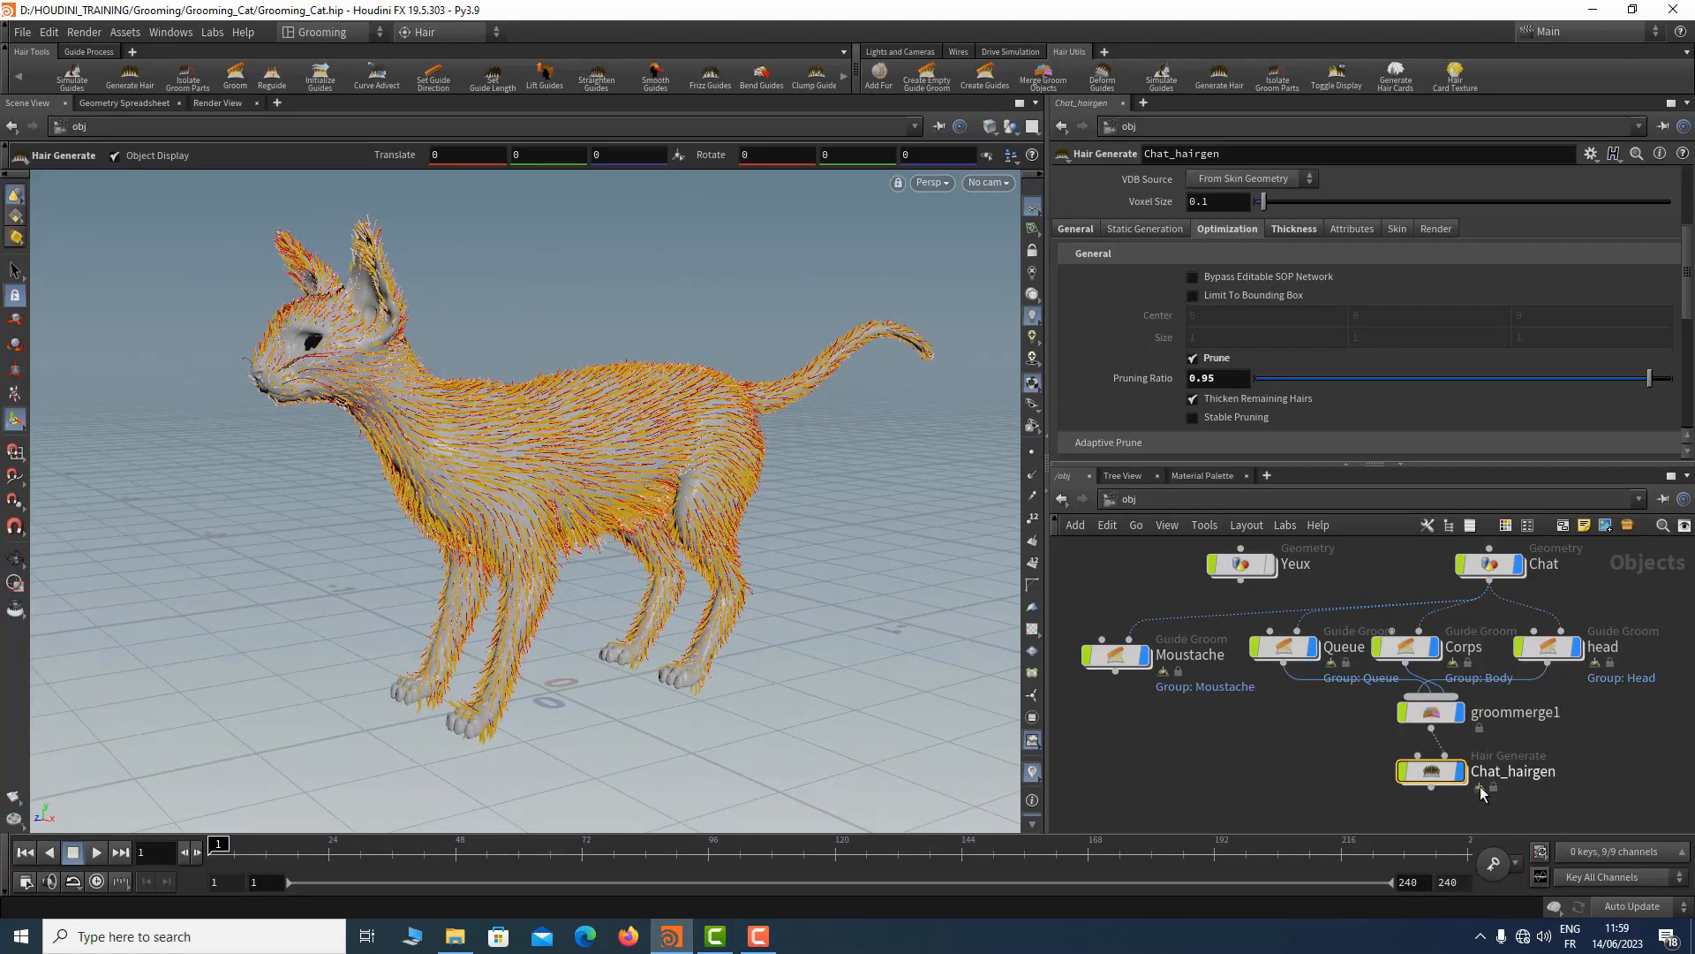
pyautogui.moveTo(1313, 731); pyautogui.dragTo(1312, 739, button='middle')
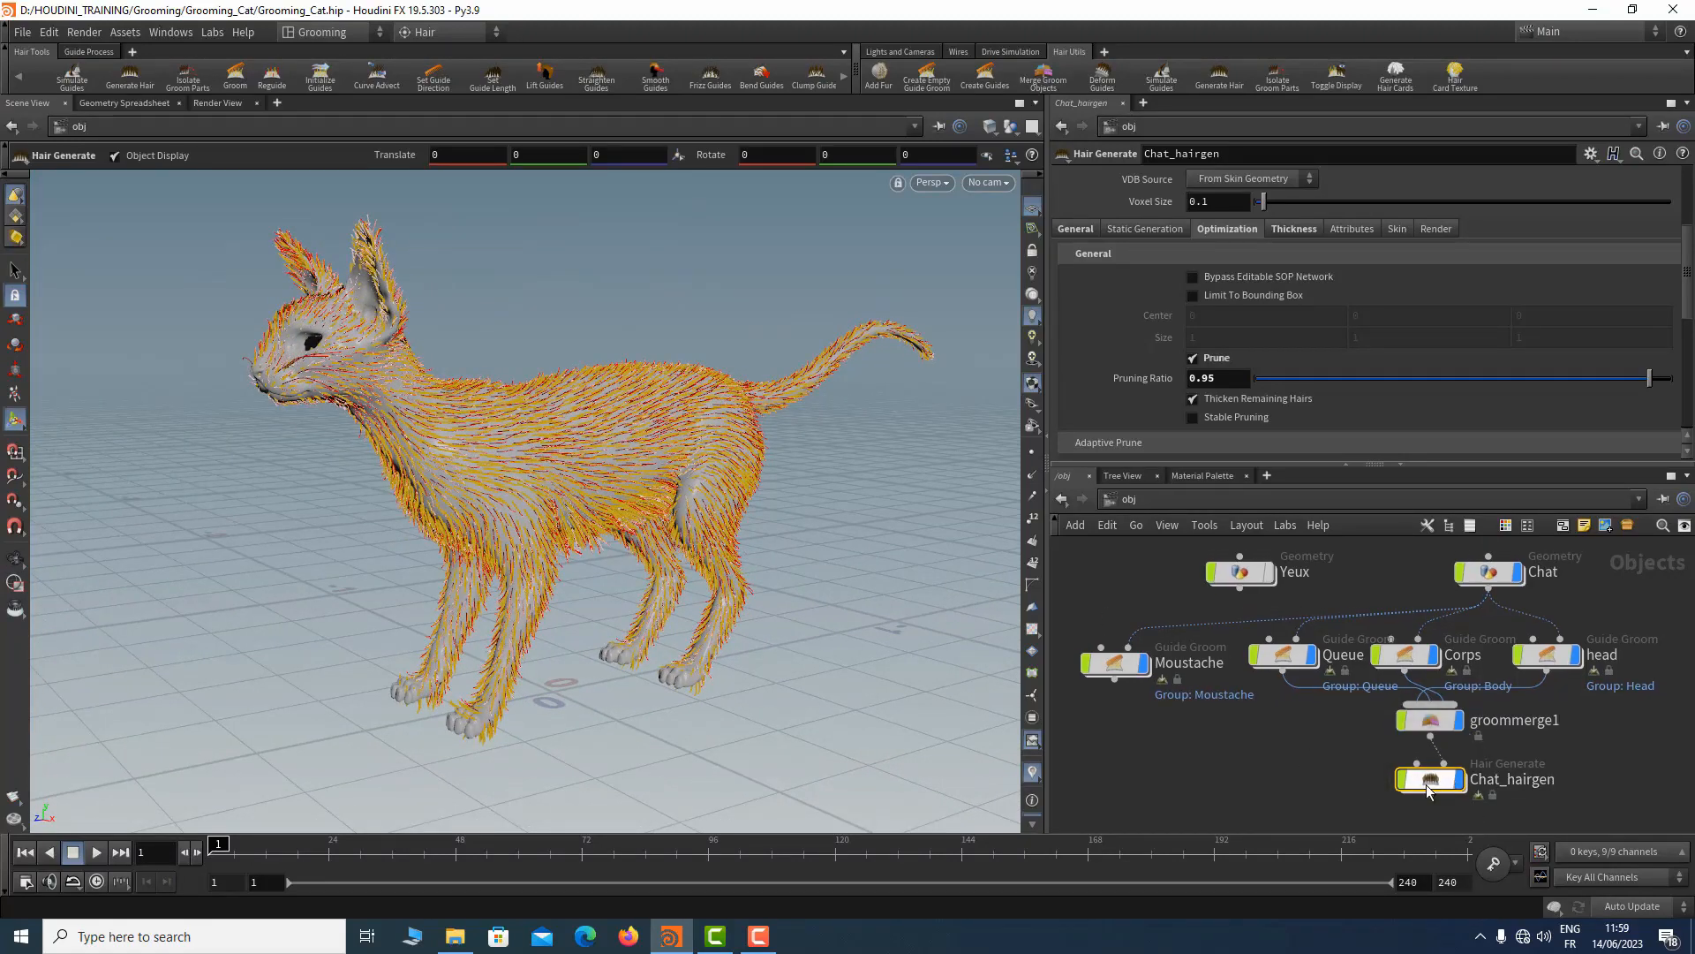
pyautogui.press('space')
pyautogui.moveTo(687, 397); pyautogui.dragTo(528, 430)
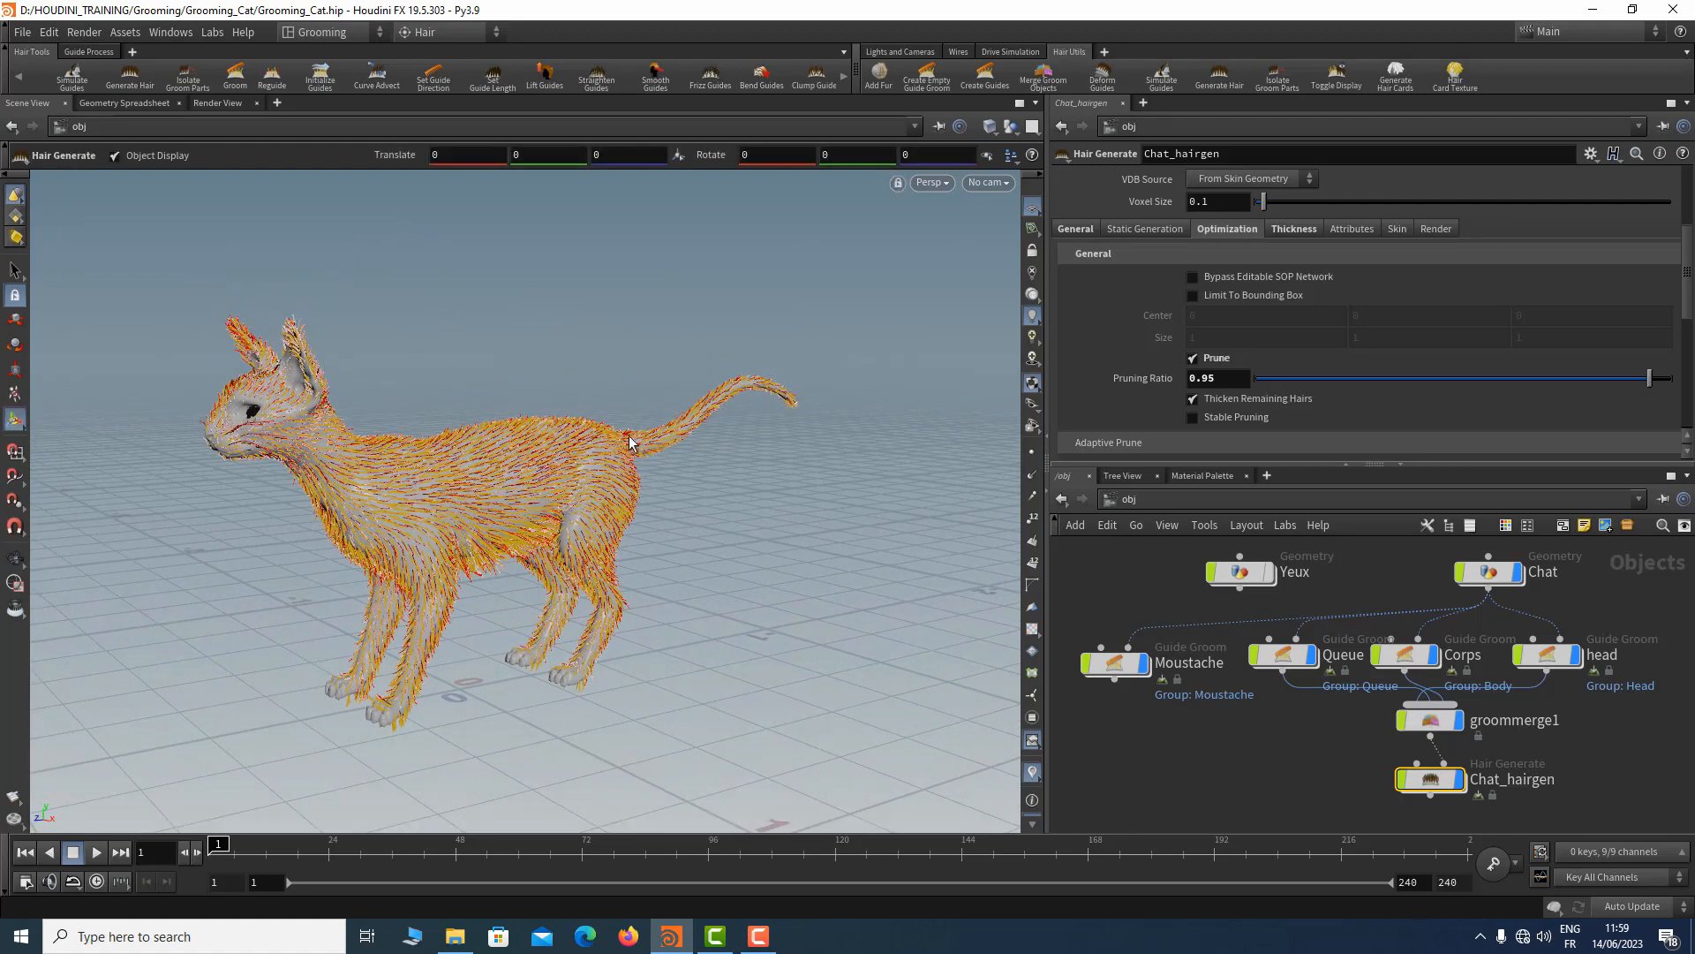
pyautogui.press('space')
pyautogui.moveTo(628, 382); pyautogui.dragTo(666, 349)
pyautogui.moveTo(665, 349); pyautogui.dragTo(722, 315, button='middle')
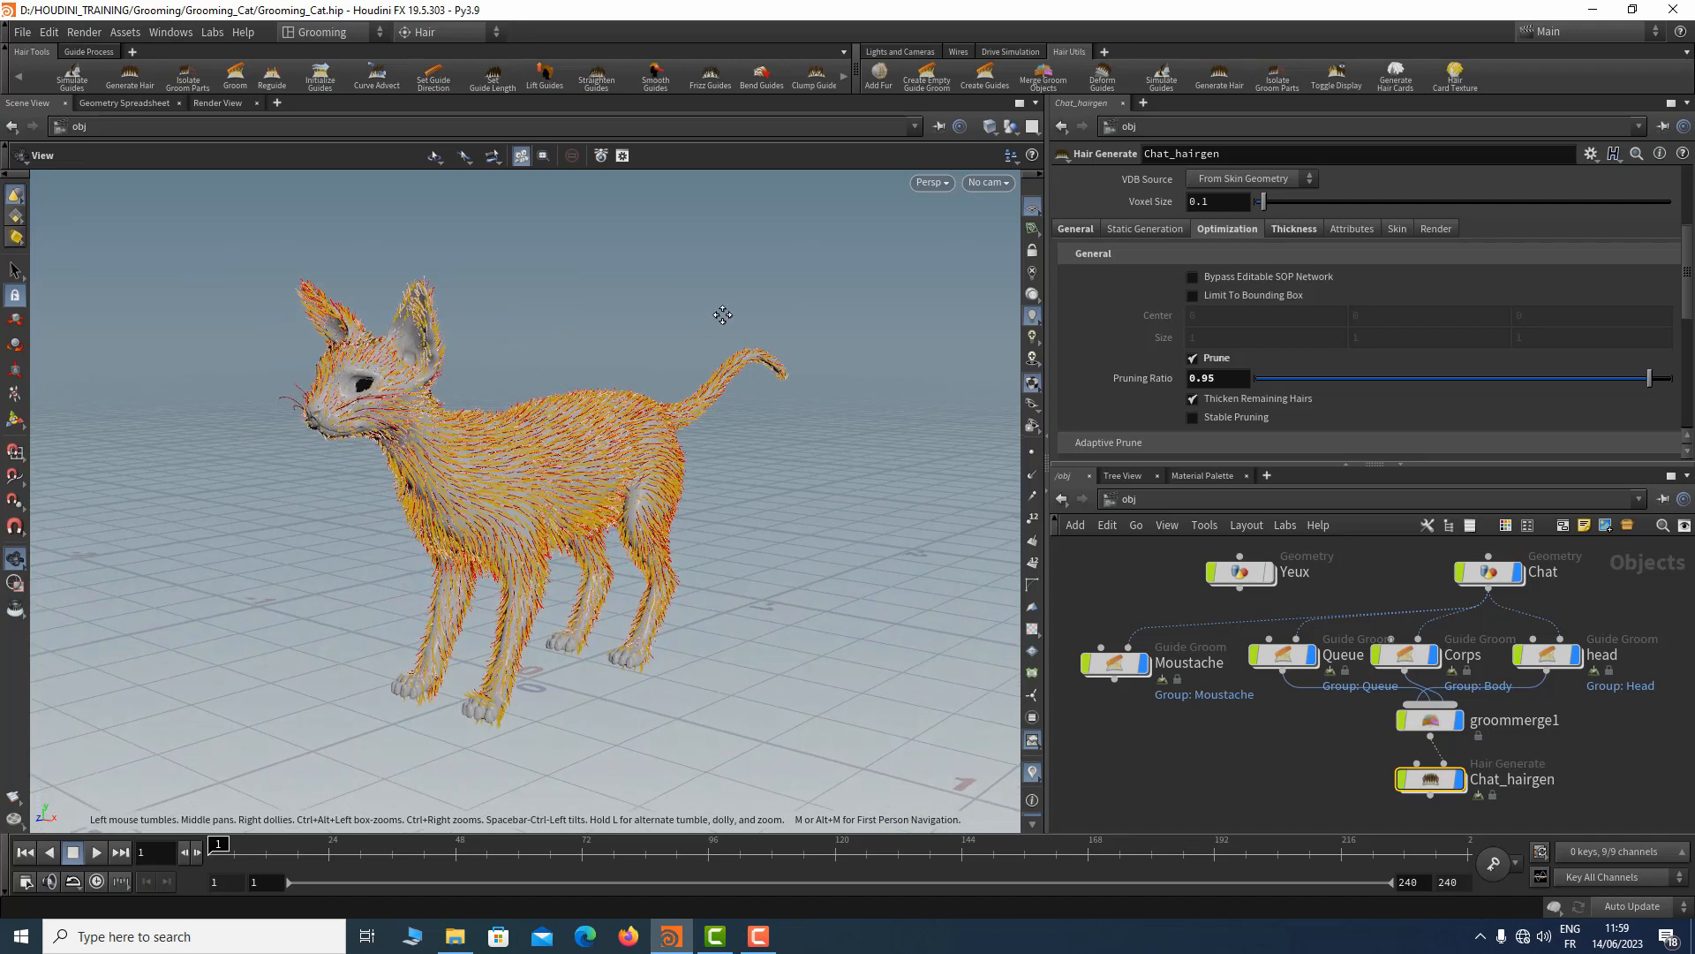
pyautogui.moveTo(707, 320)
pyautogui.mouseDown()
pyautogui.moveTo(676, 320)
pyautogui.moveTo(690, 310)
pyautogui.mouseUp()
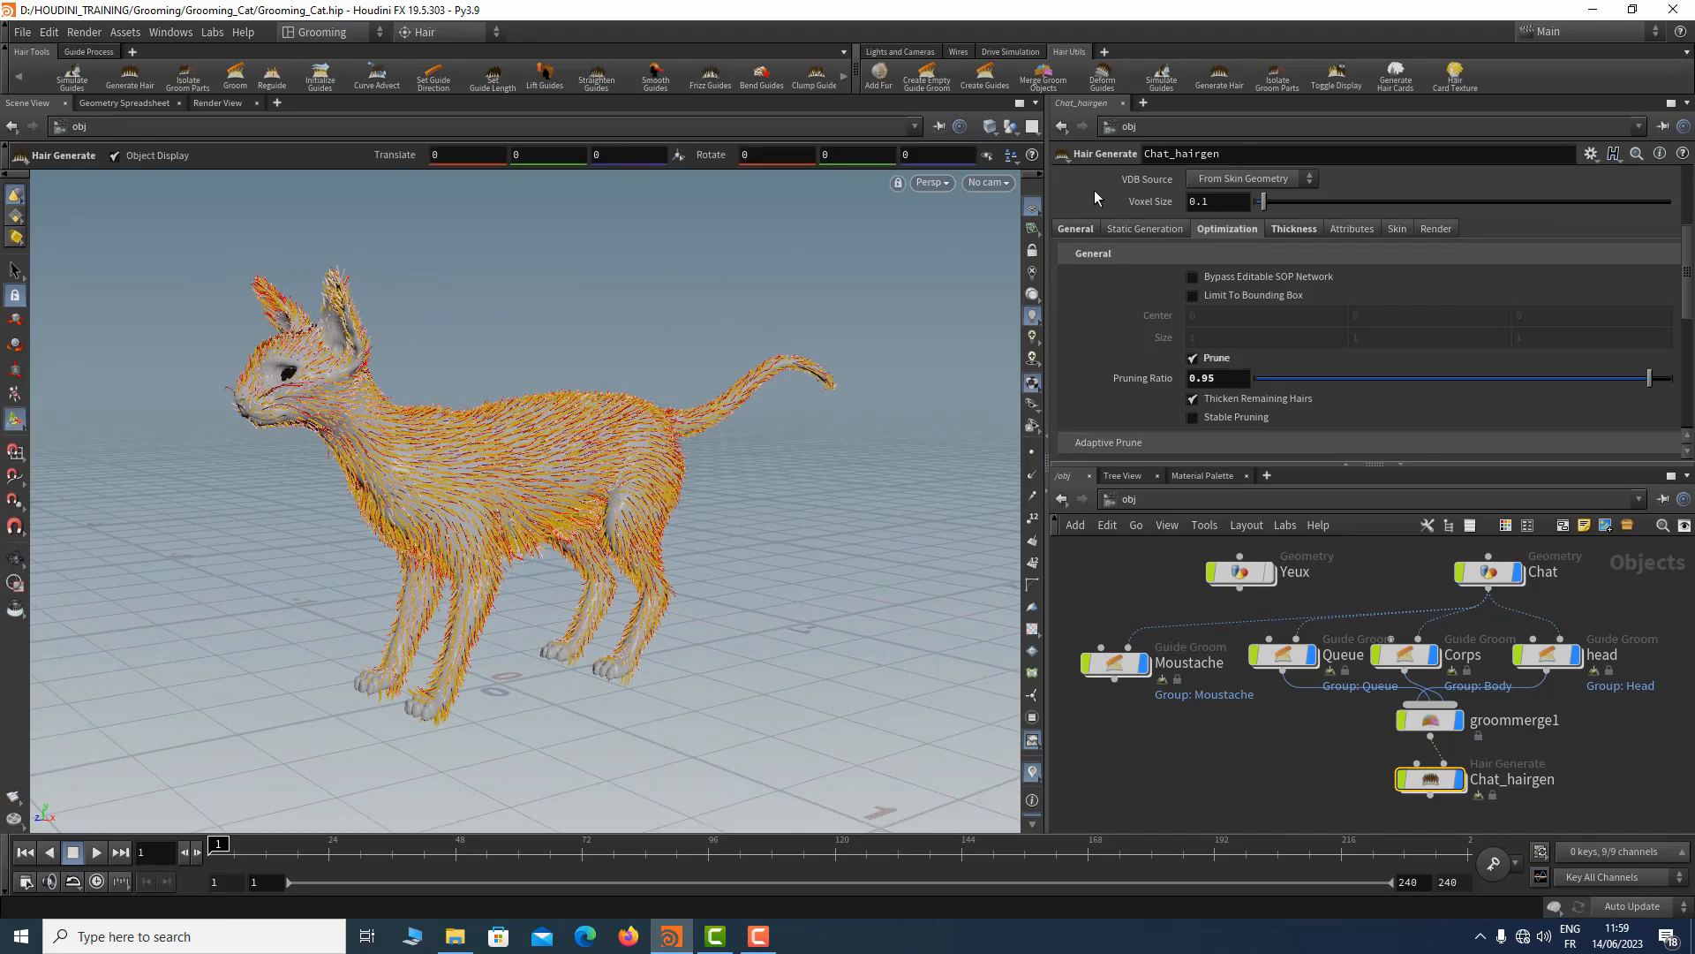
pyautogui.click(980, 183)
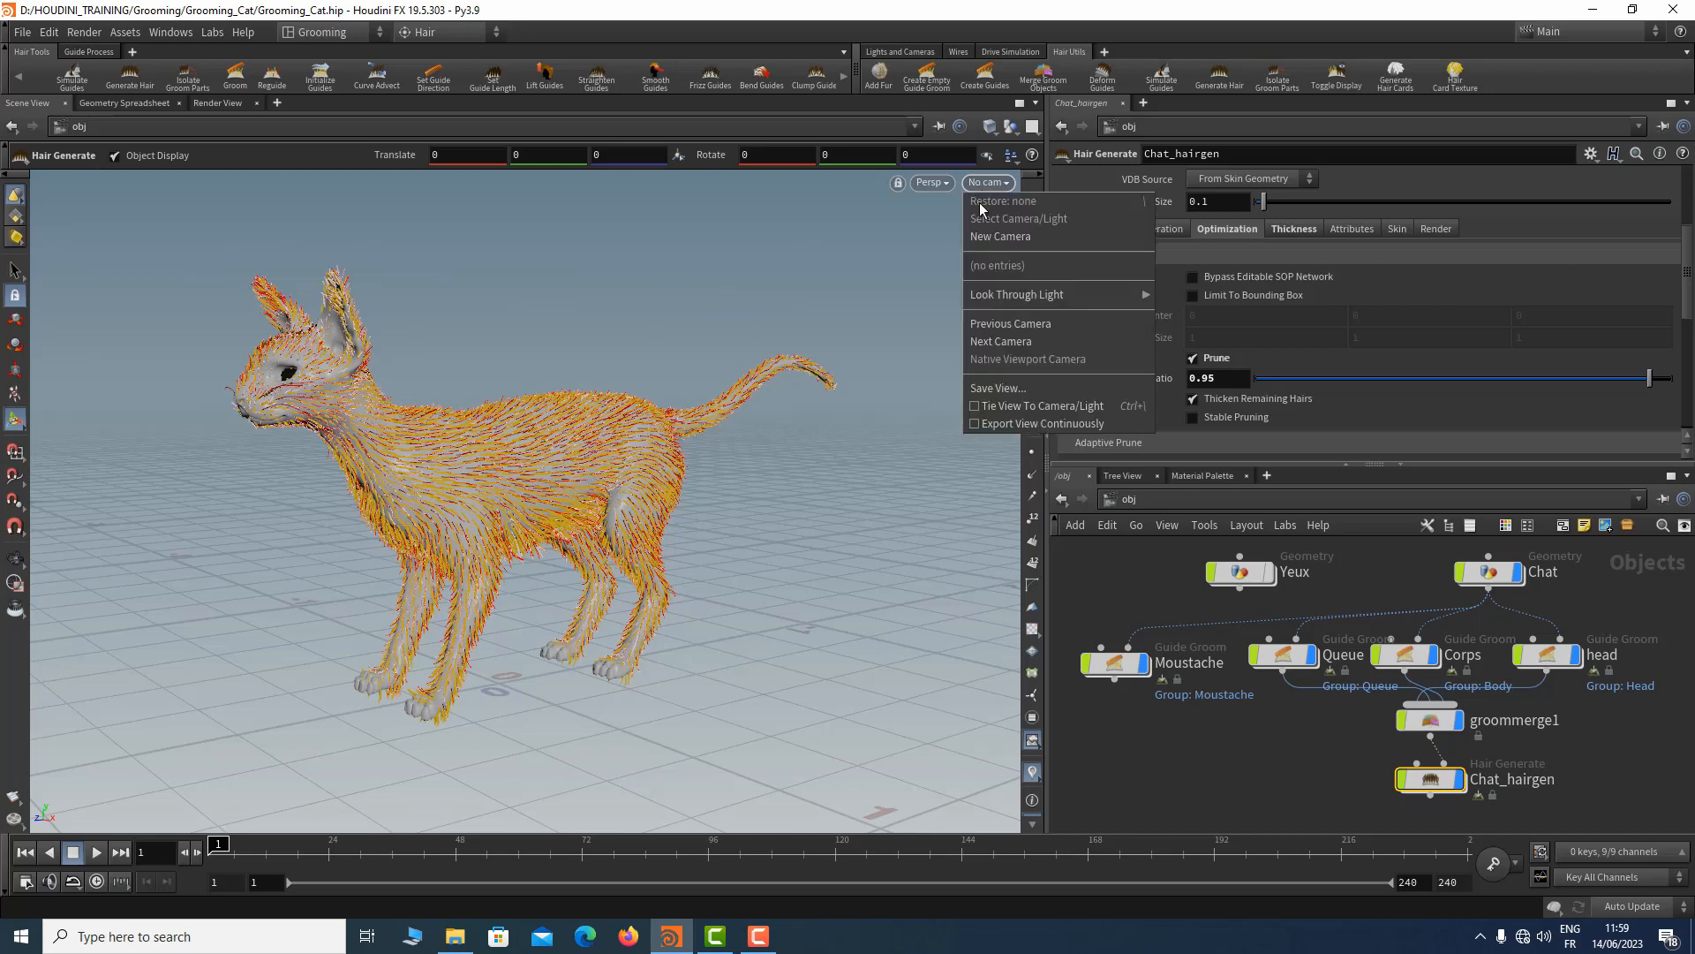
pyautogui.click(987, 247)
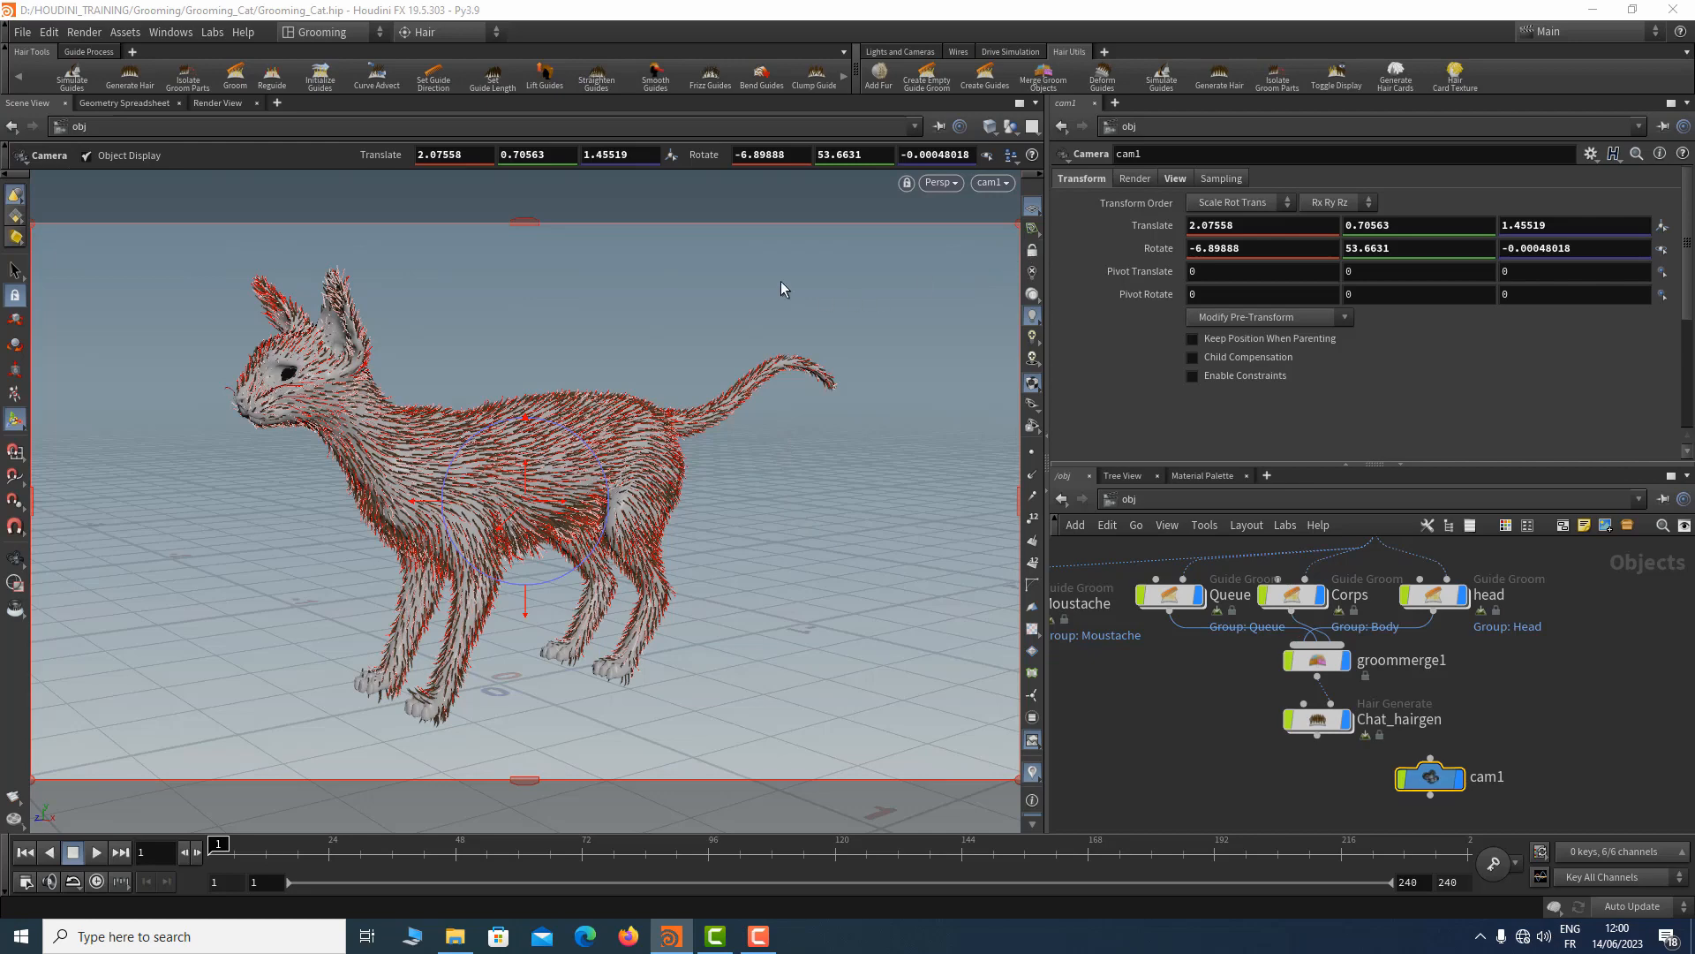
# Add an area light from the current view and, with the view locked to it, reposition it to shine down on the cat from above
pyautogui.click(884, 52)
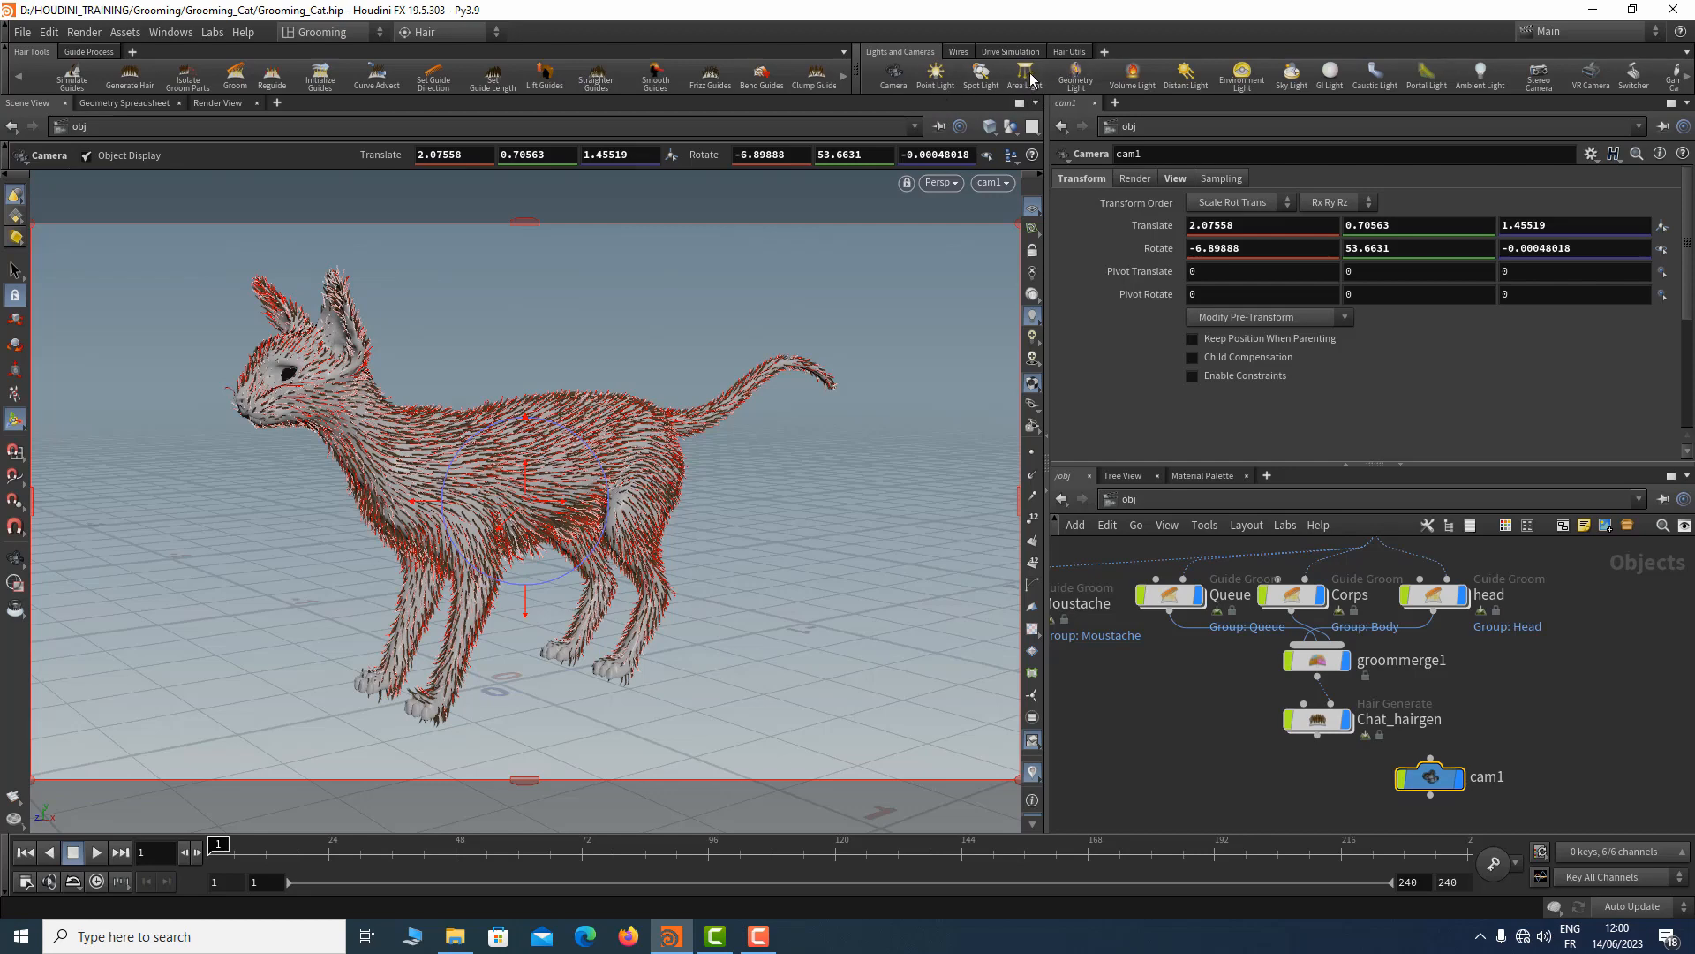
pyautogui.keyDown('ctrl'); pyautogui.click(1026, 75); pyautogui.keyUp('ctrl')
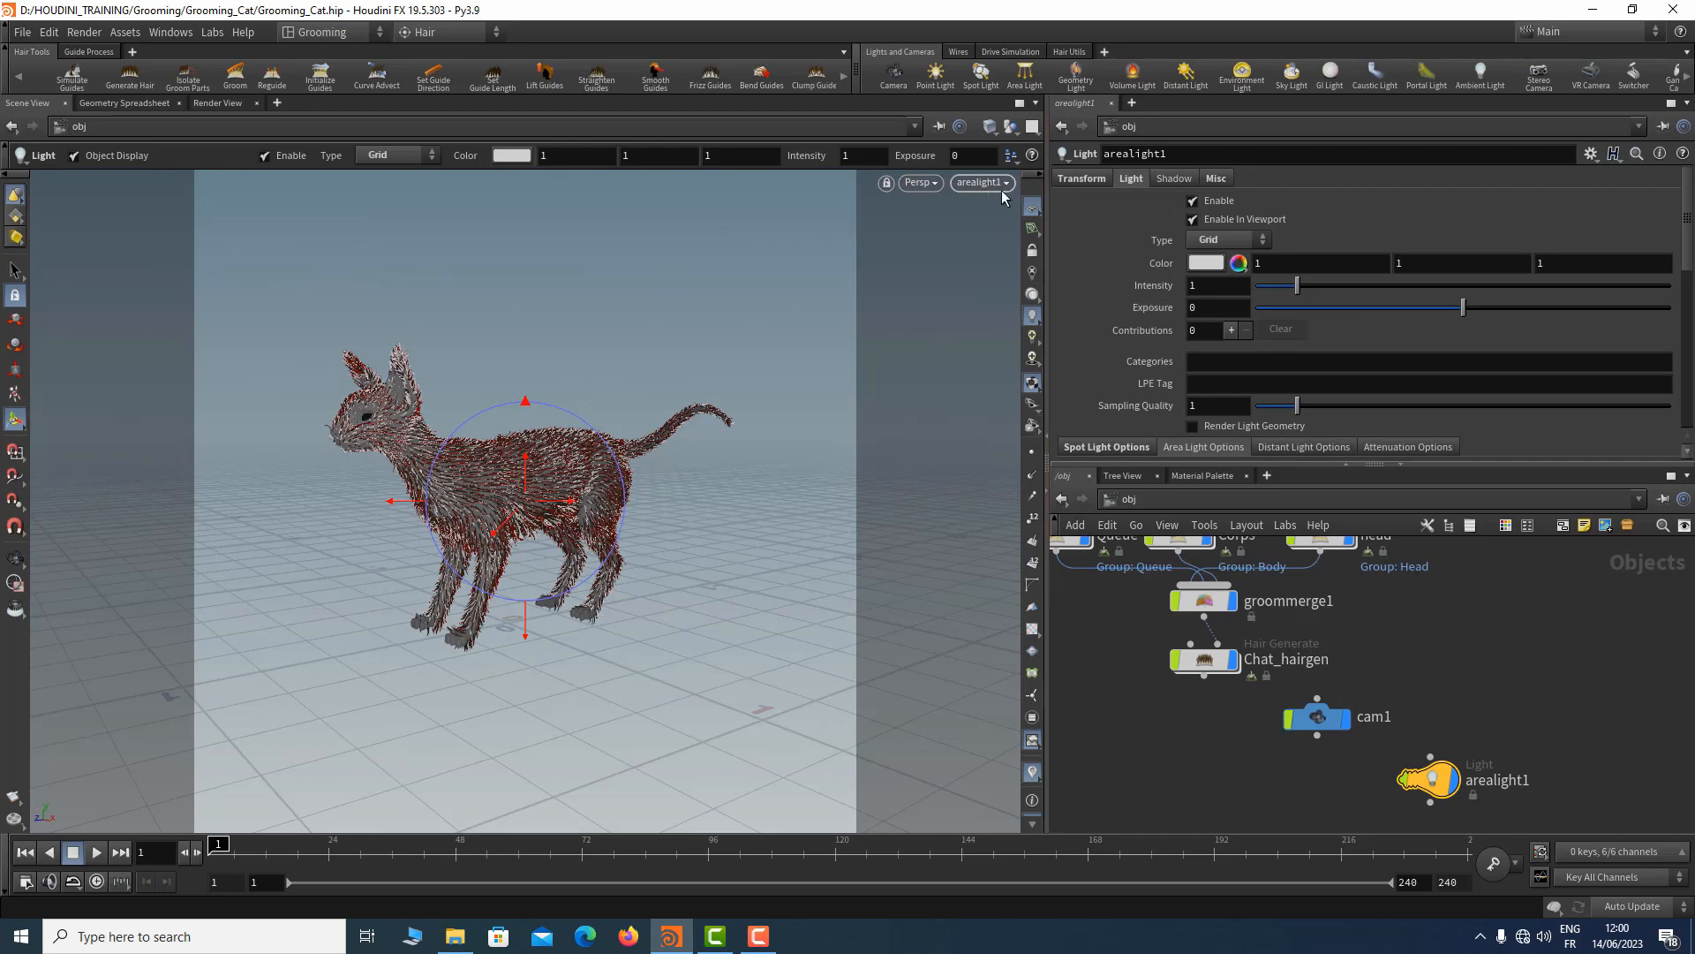
pyautogui.click(1030, 253)
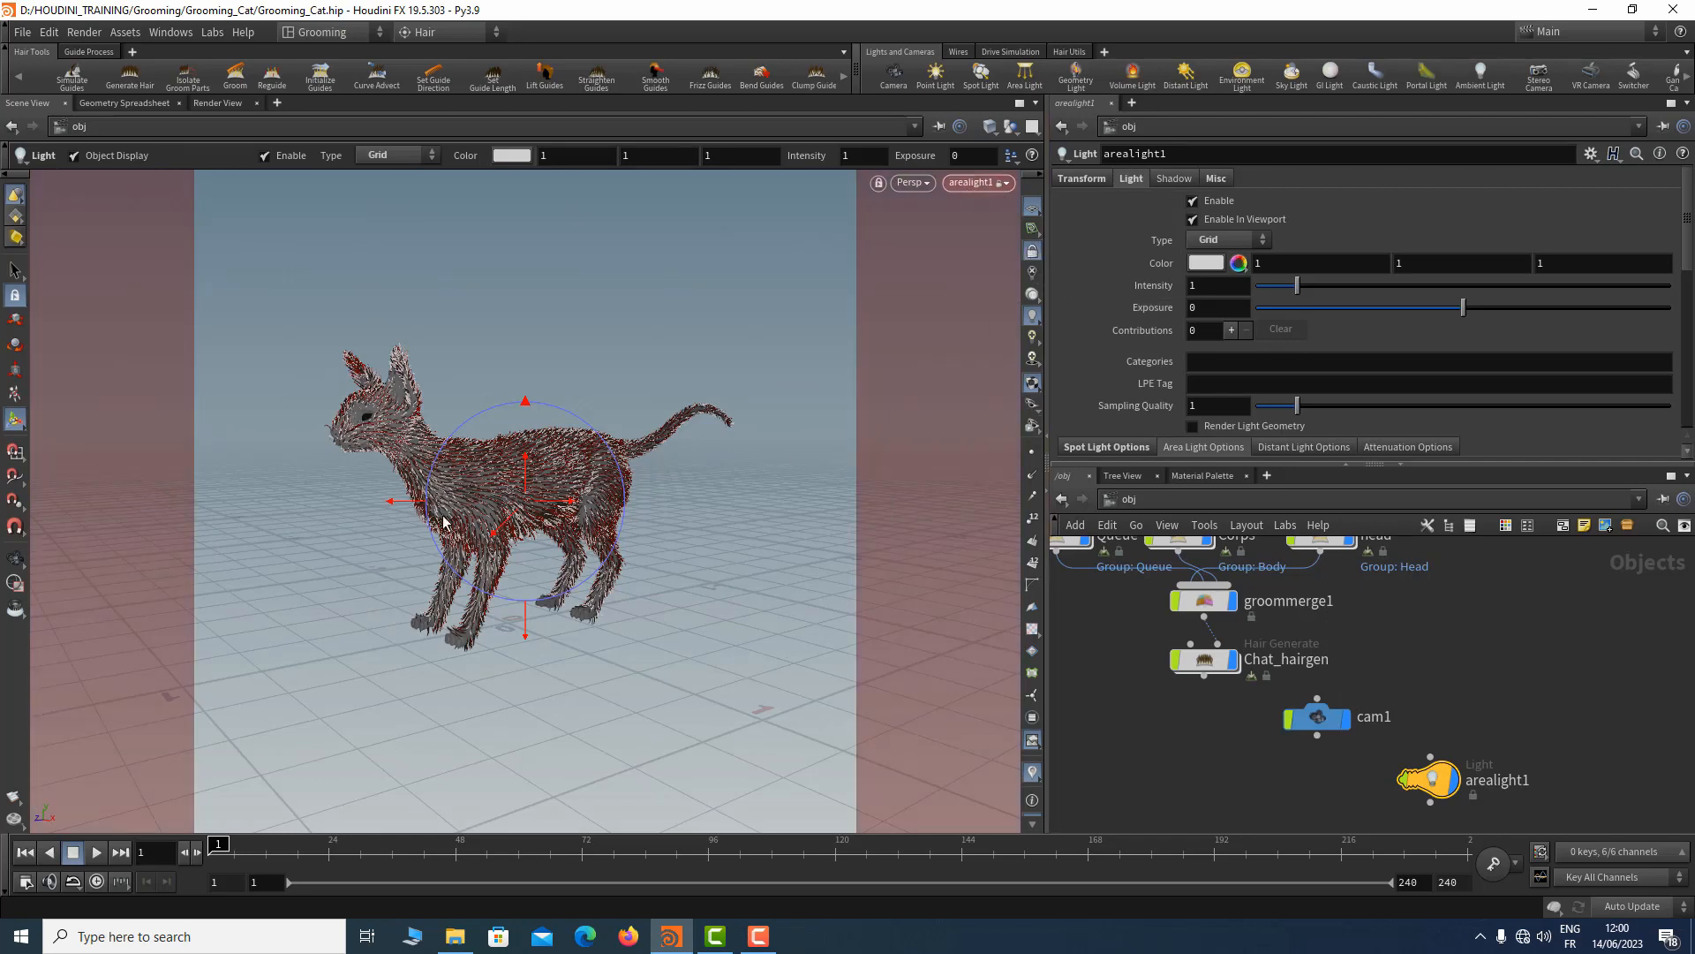
pyautogui.press('Escape')
pyautogui.moveTo(568, 477); pyautogui.dragTo(510, 519)
pyautogui.press('Return')
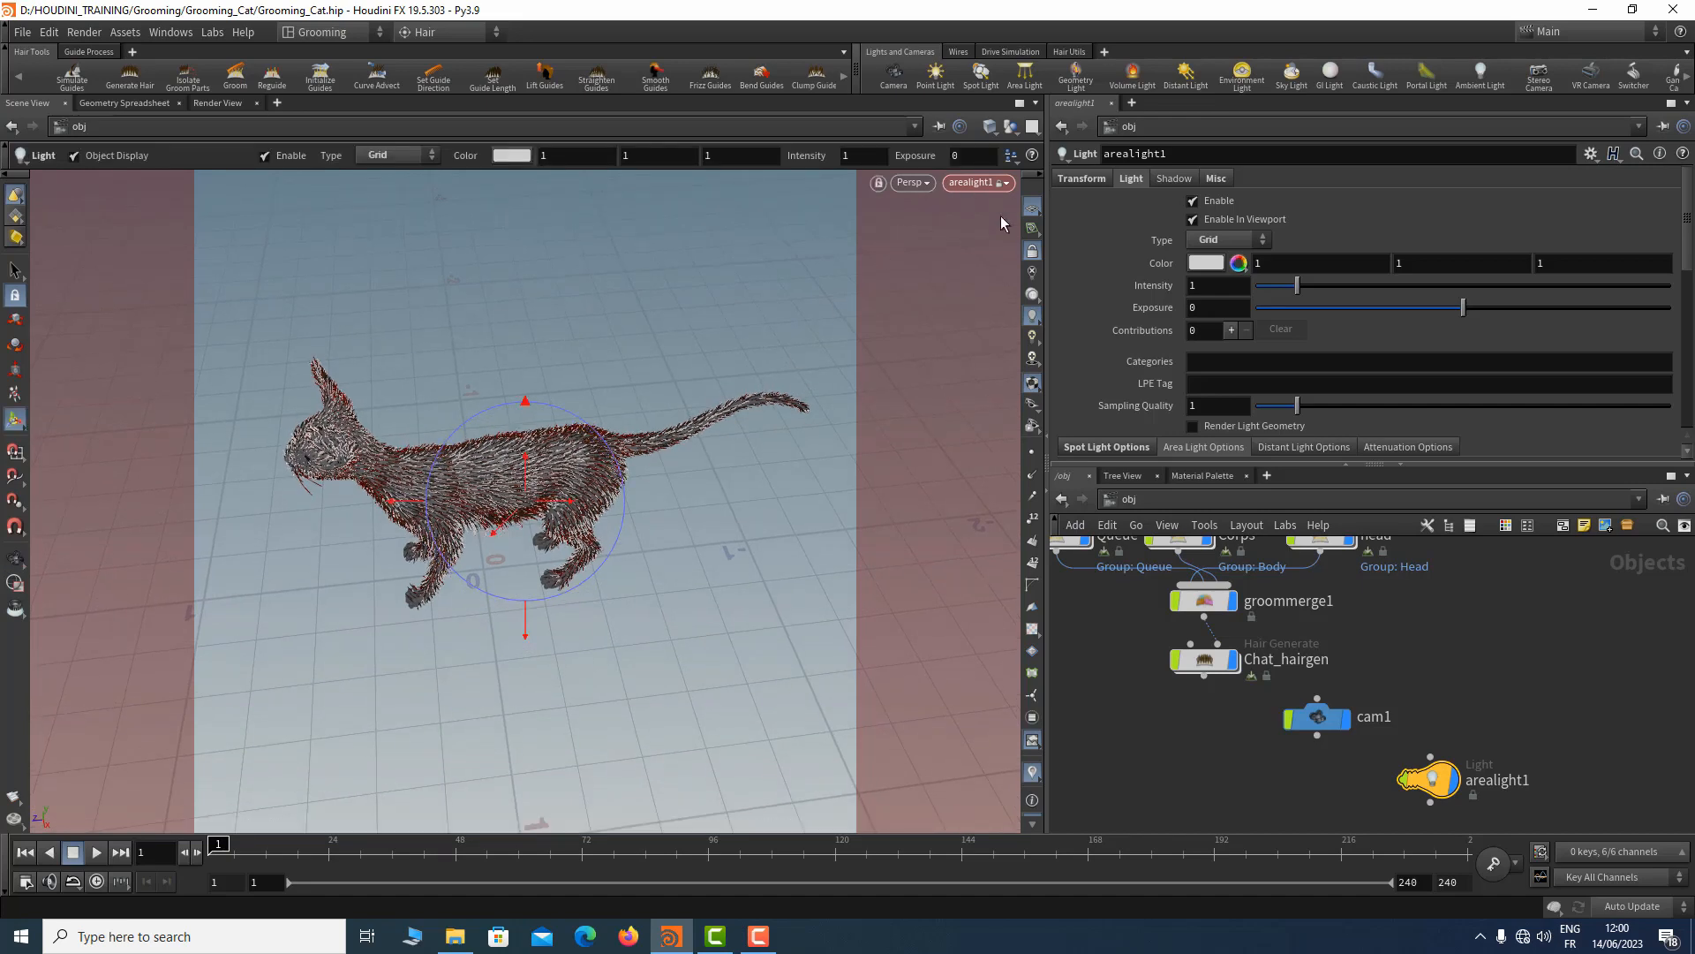
# Look through cam1 again, choose /obj/cam1 as the render camera, stop the running render and render the cat anew
pyautogui.click(982, 182)
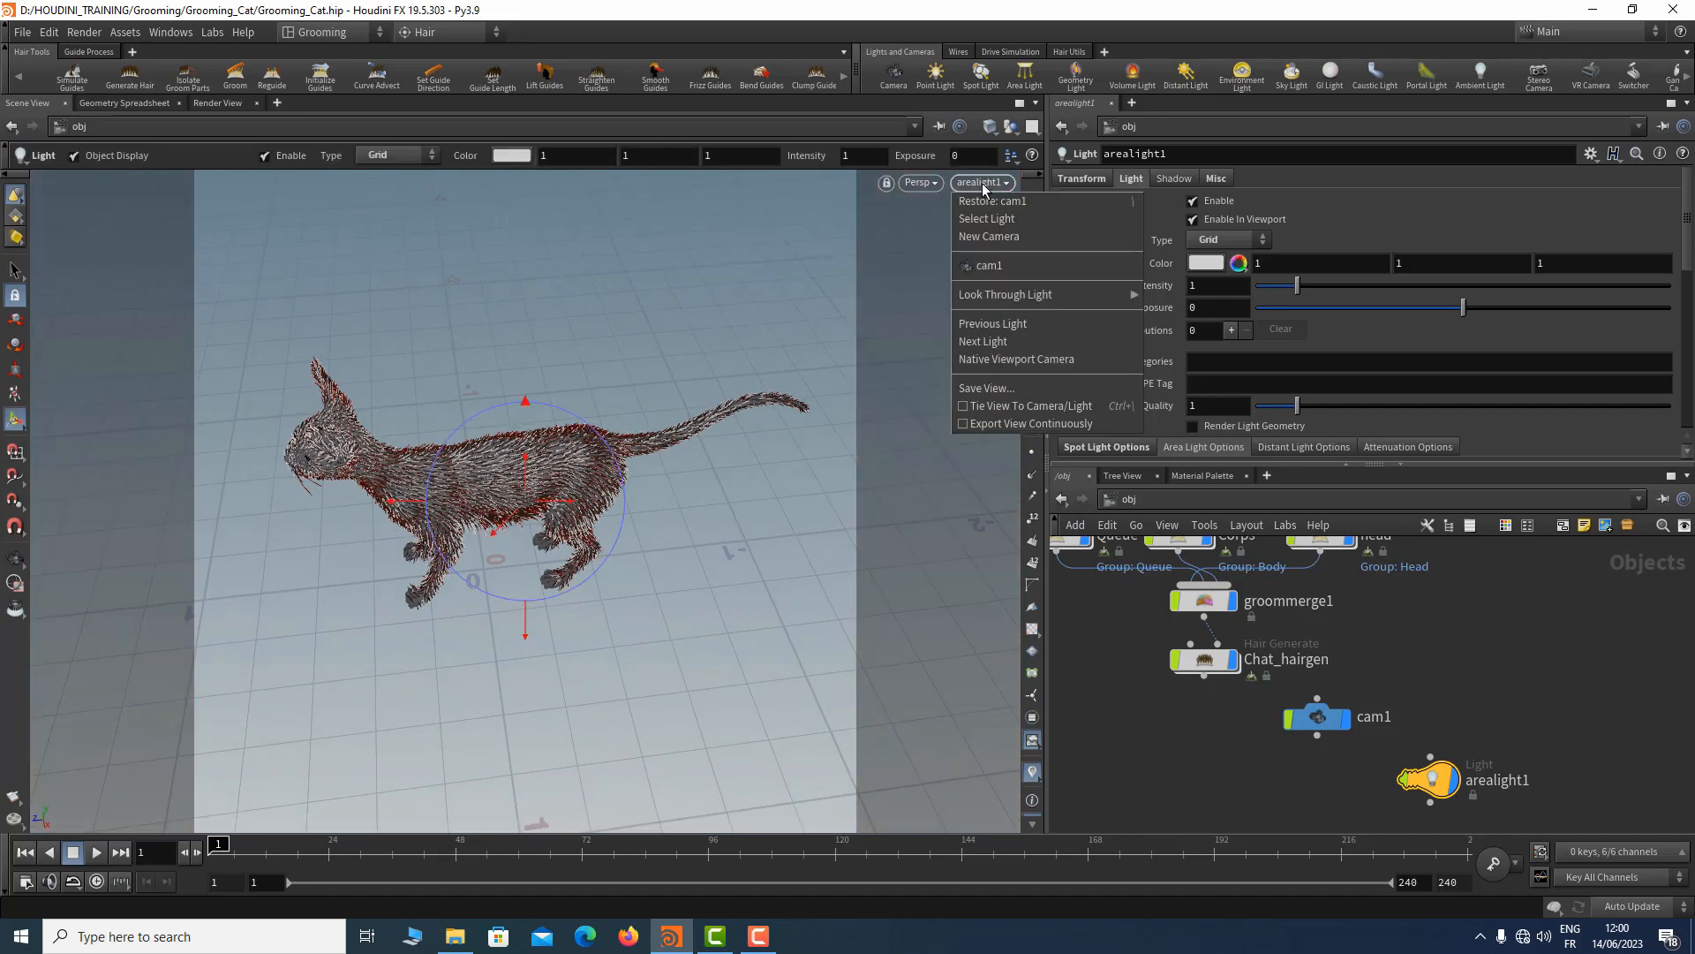
pyautogui.click(993, 265)
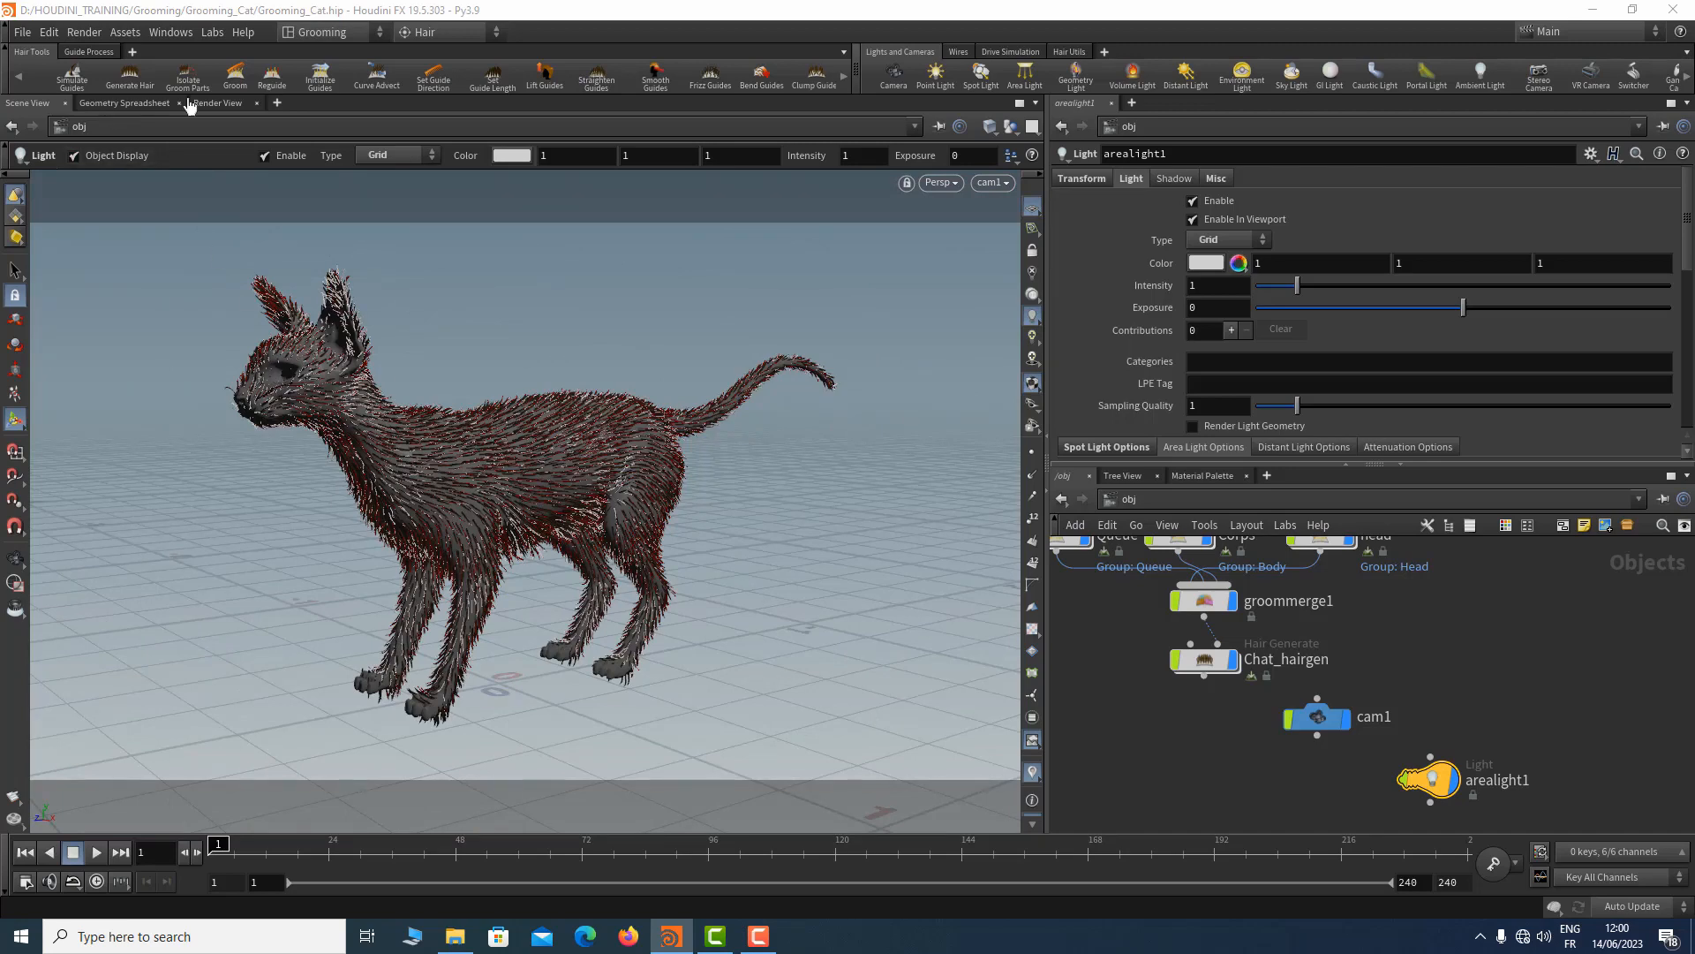
pyautogui.click(217, 103)
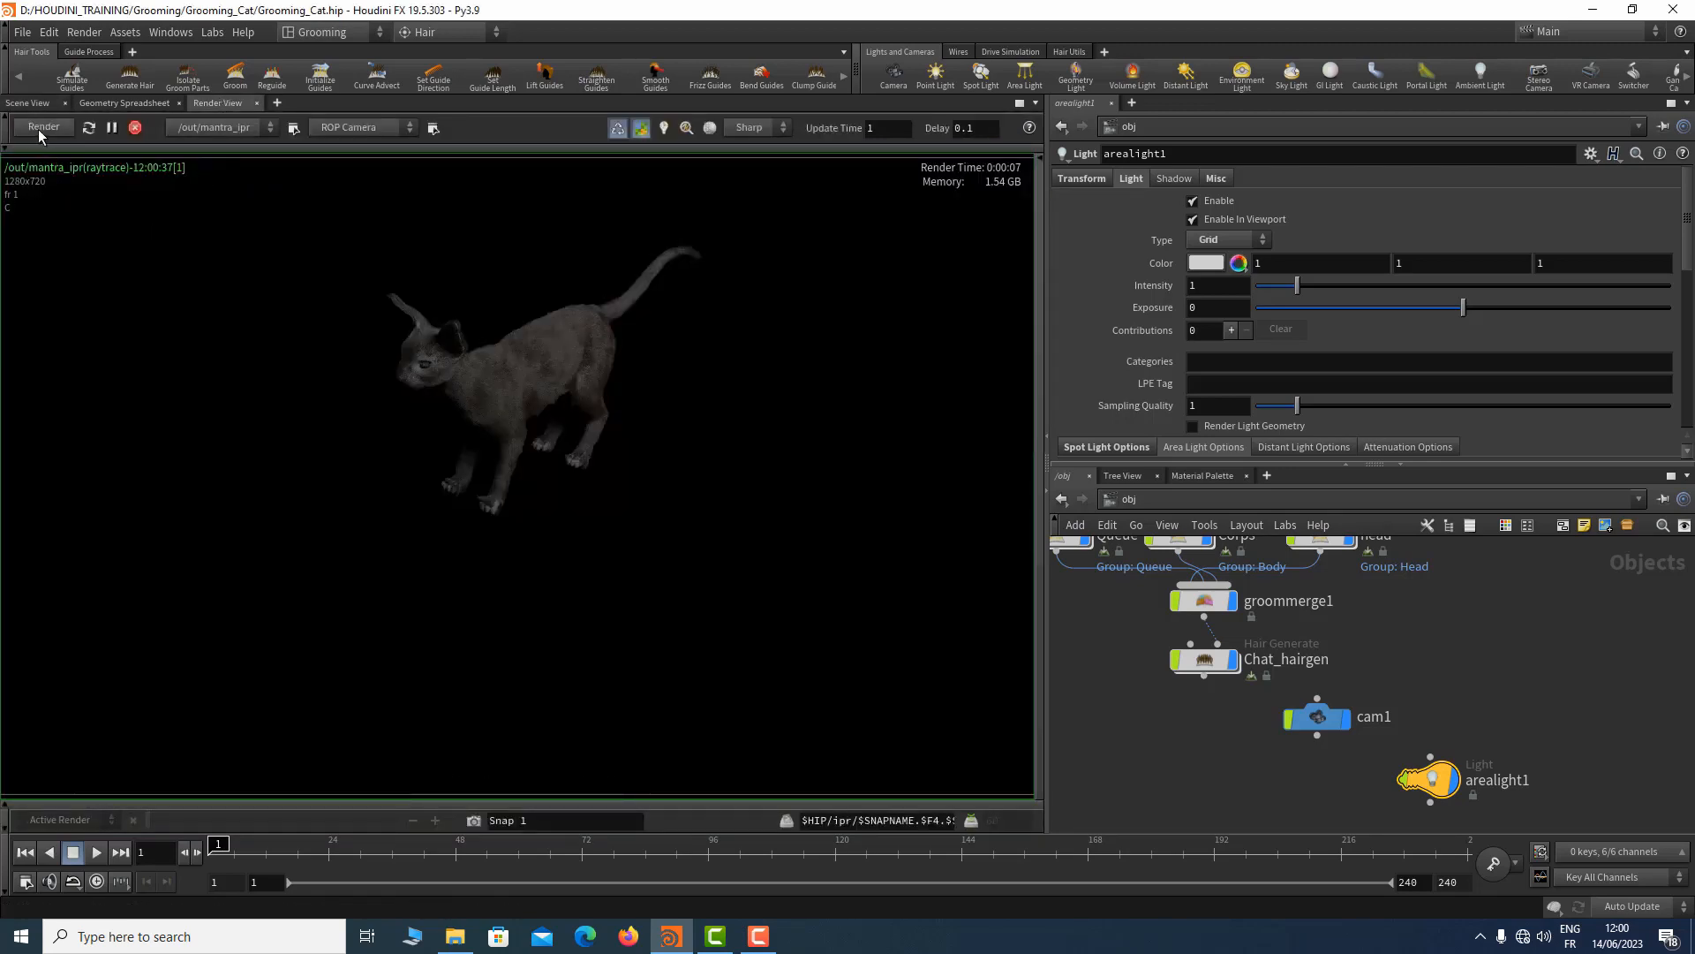
pyautogui.click(353, 128)
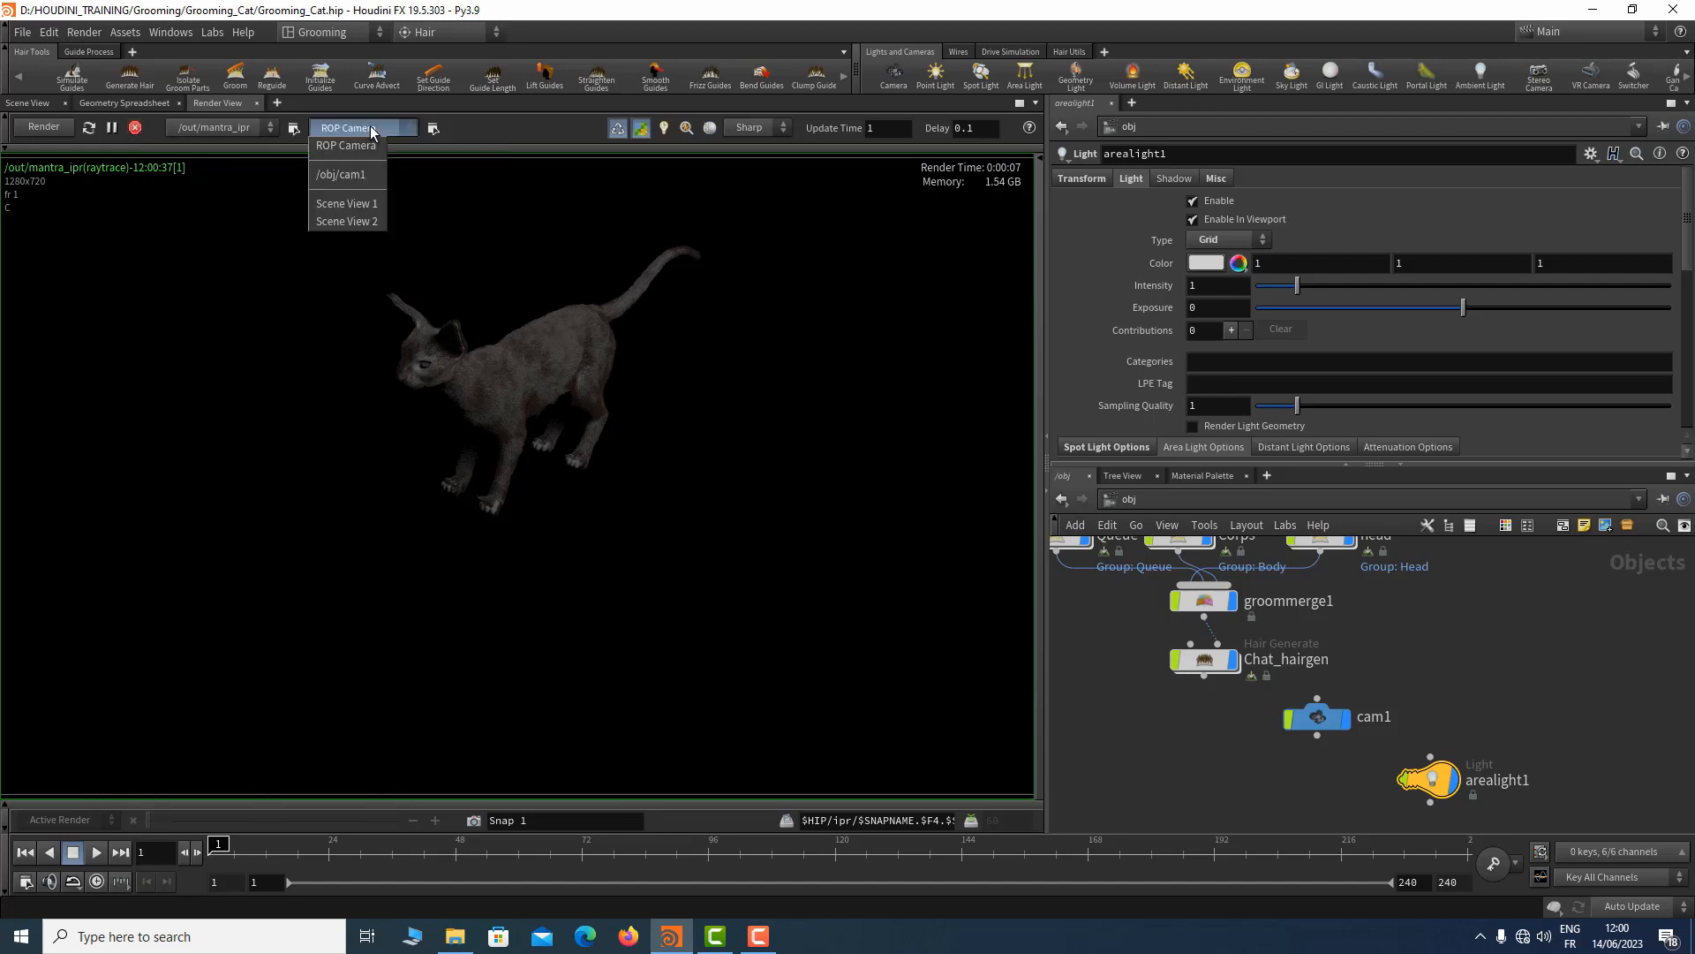
pyautogui.click(347, 176)
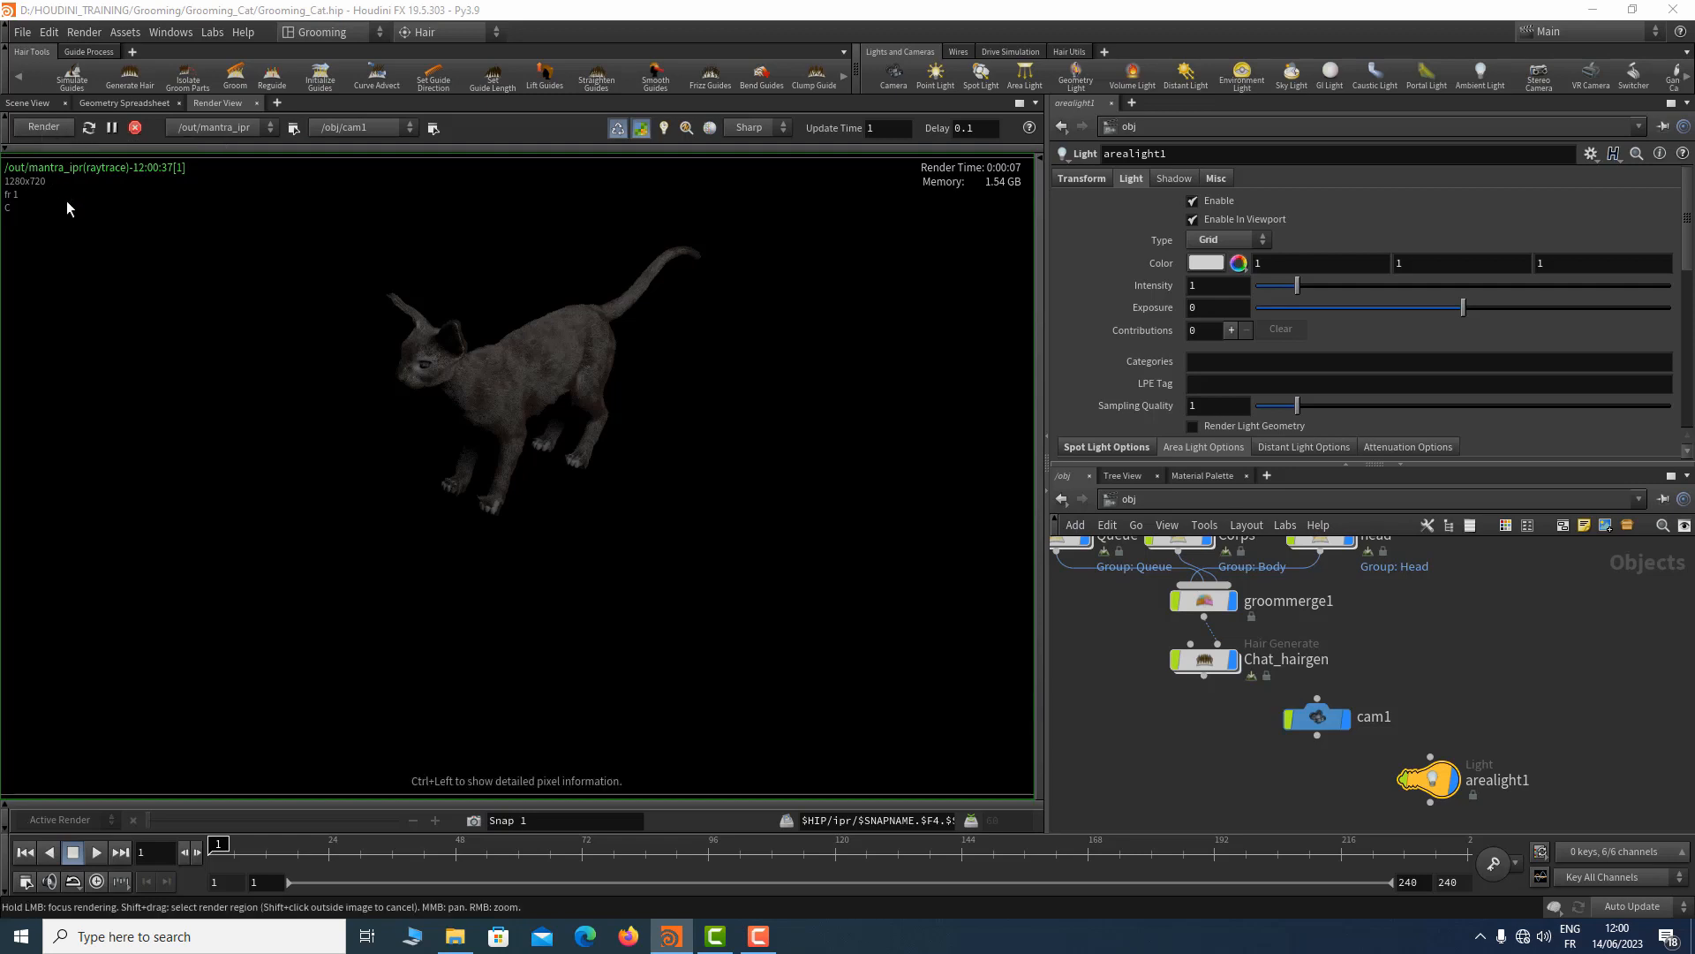
pyautogui.click(134, 129)
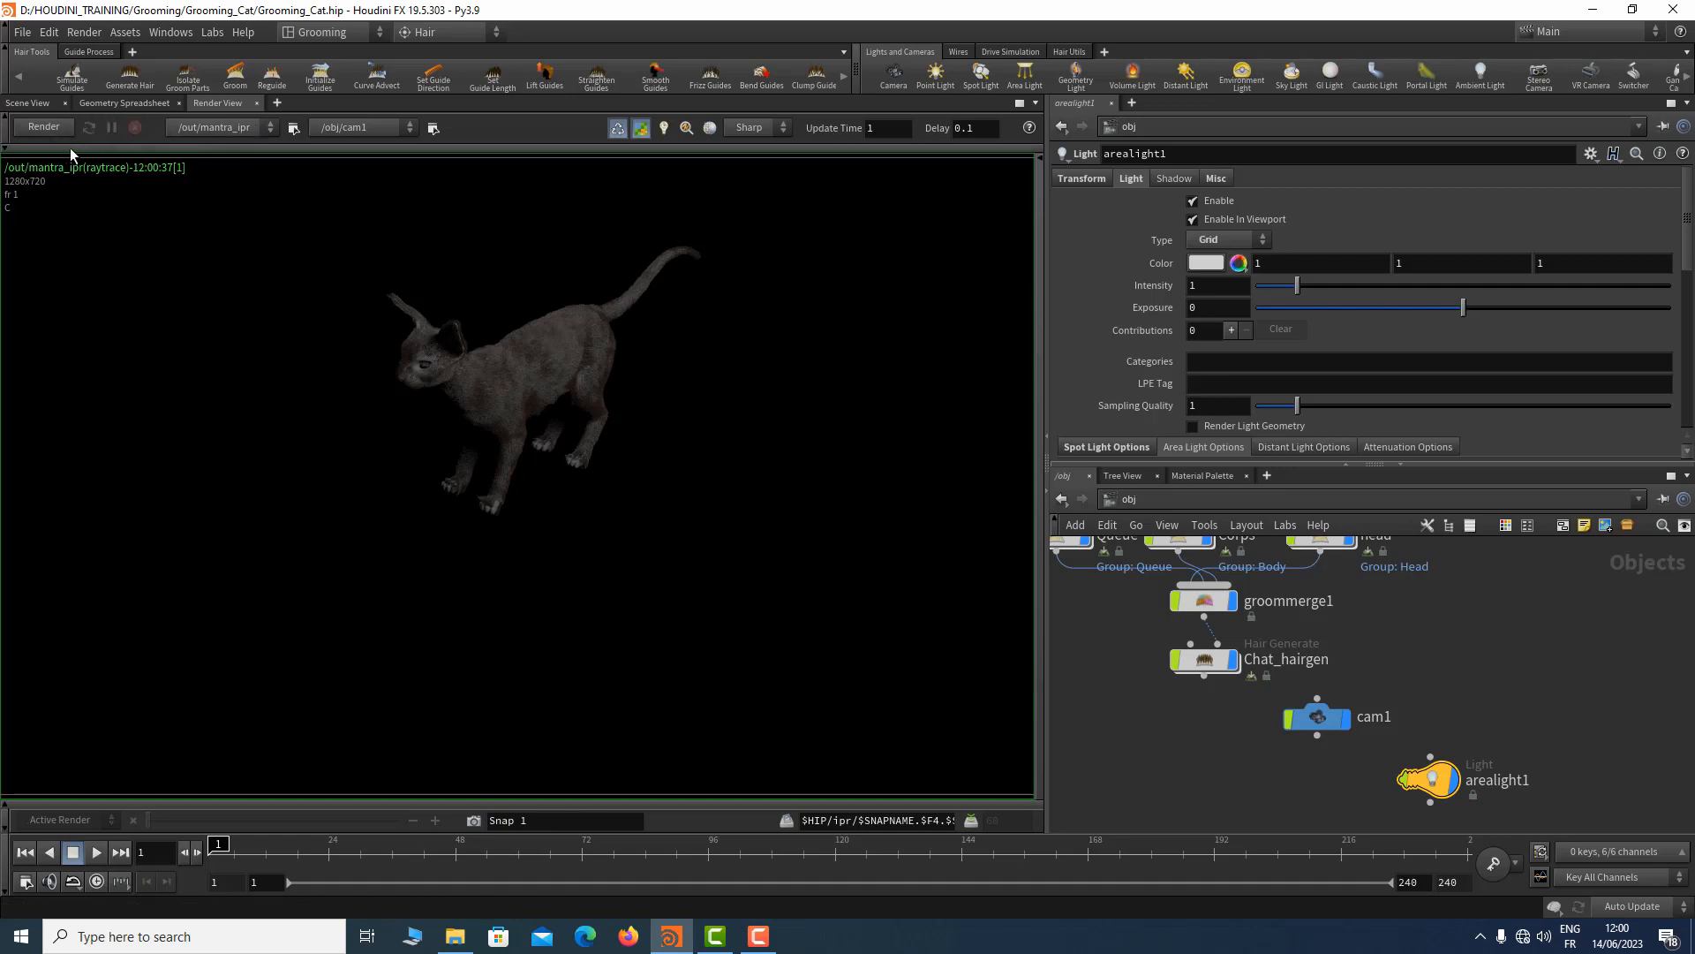
pyautogui.click(46, 128)
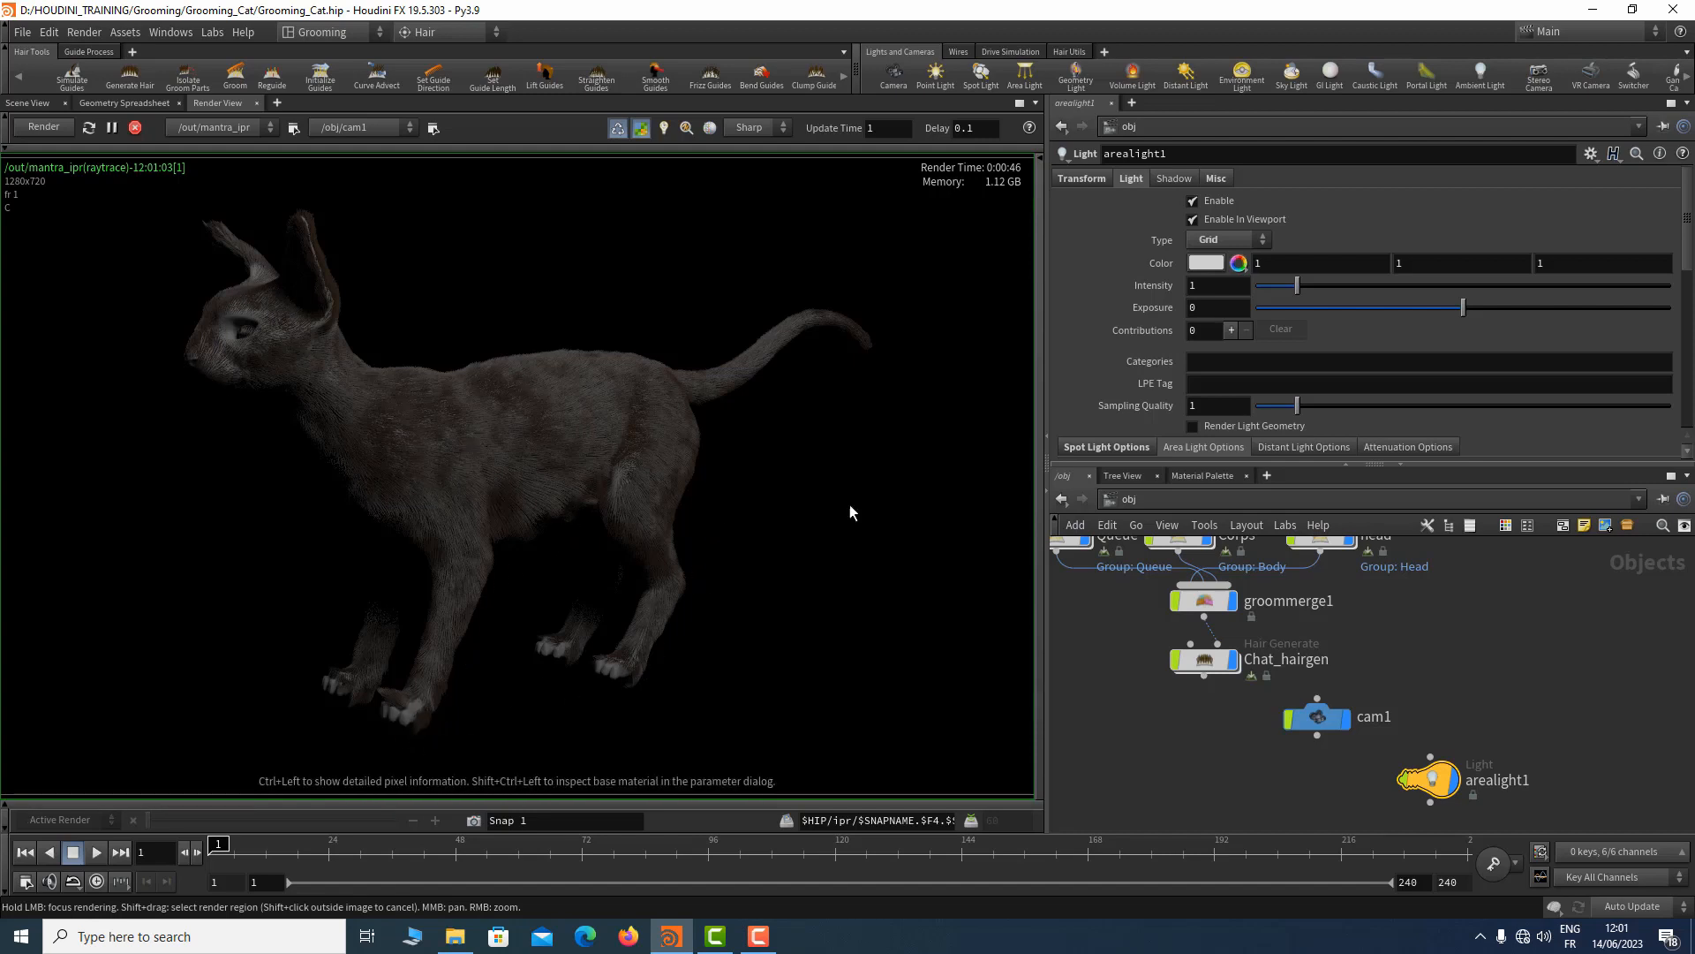
# Set the hair density of the Chat_hairgen node to 200000
pyautogui.moveTo(1438, 623); pyautogui.dragTo(1585, 697, button='middle')
pyautogui.click(1346, 733)
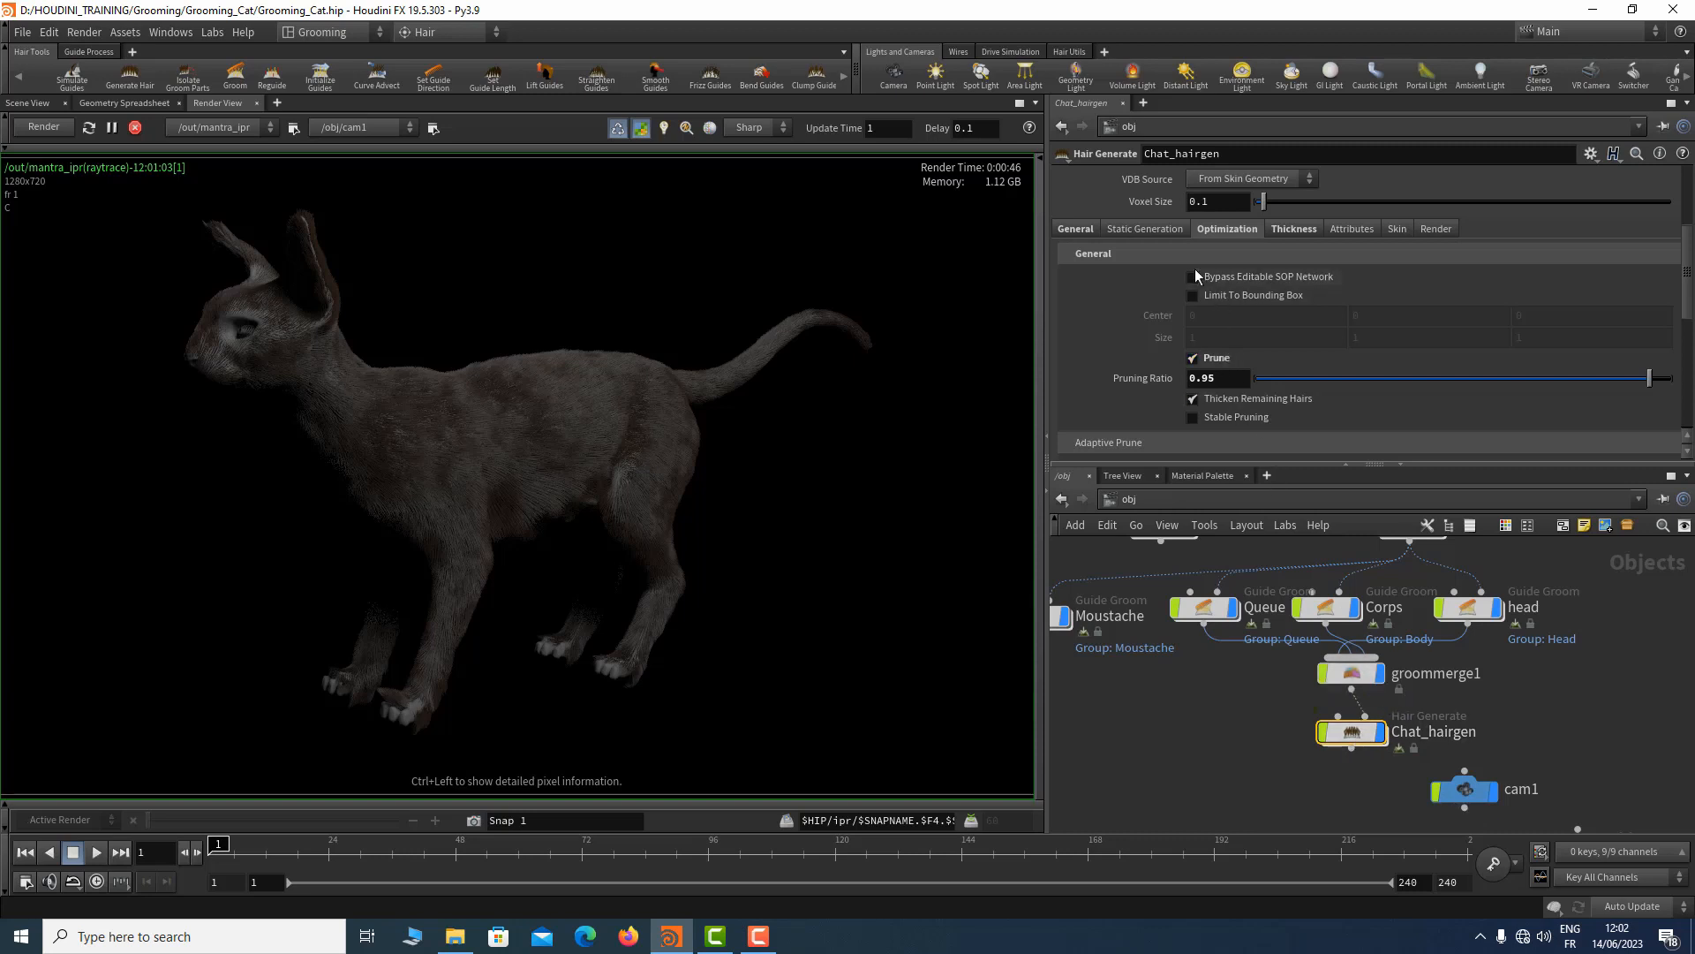
pyautogui.click(1072, 228)
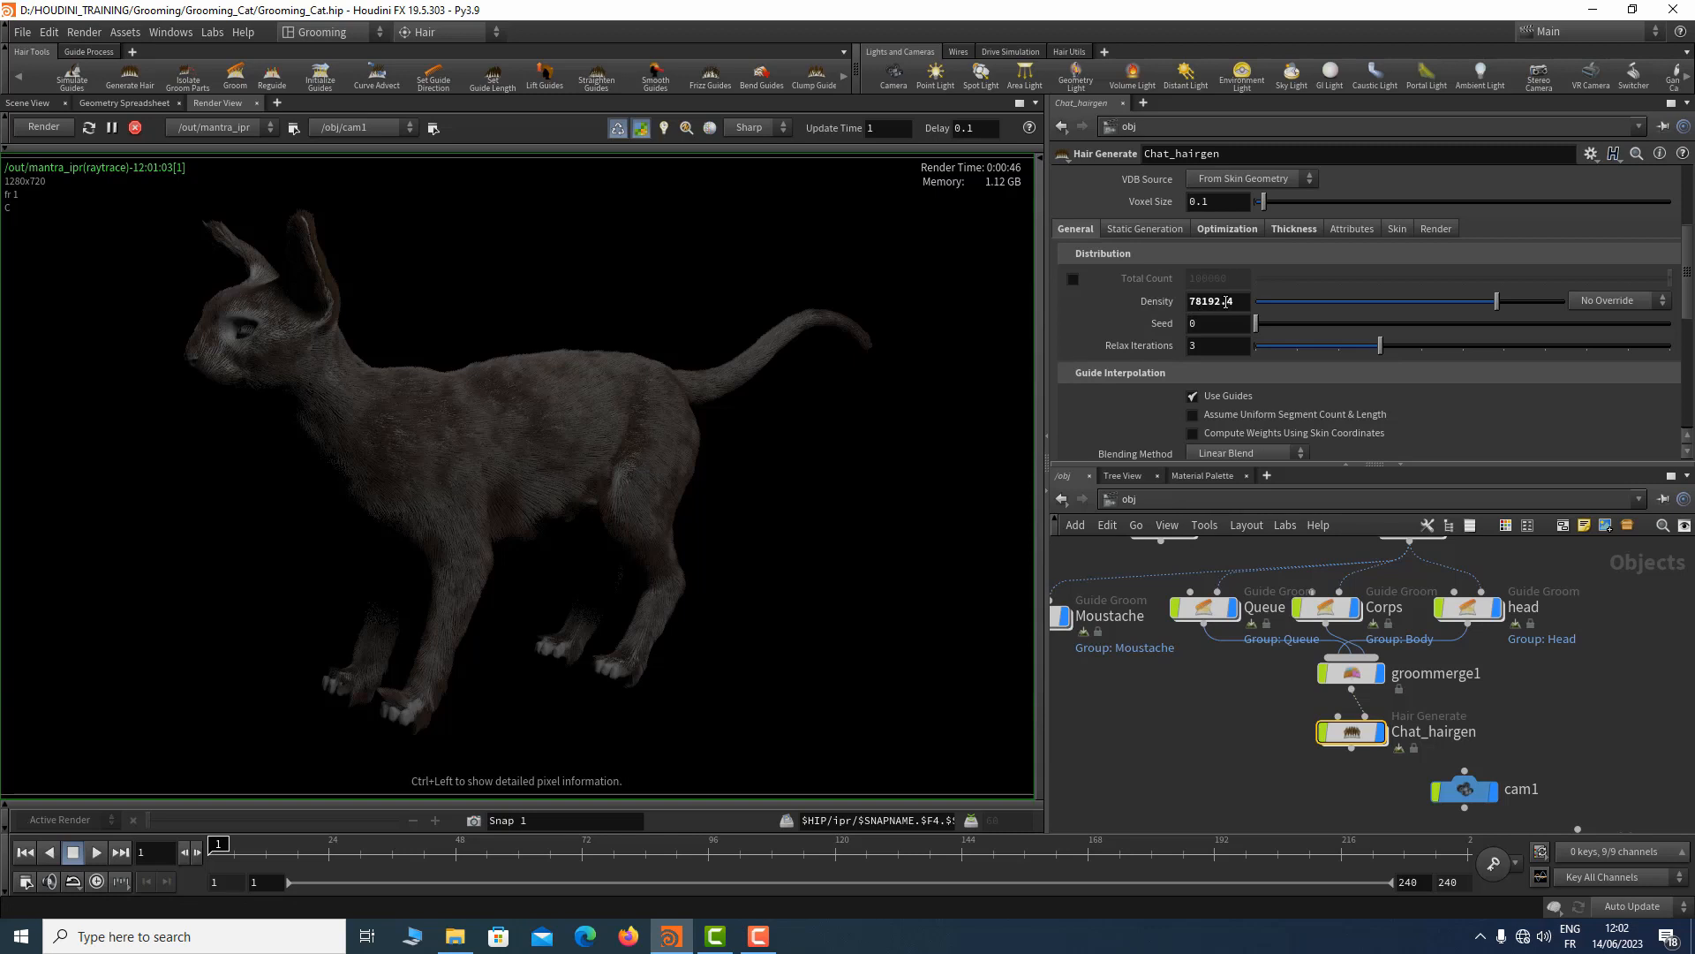
pyautogui.moveTo(1239, 301); pyautogui.dragTo(1142, 297)
pyautogui.write('200000')
pyautogui.press('Return')
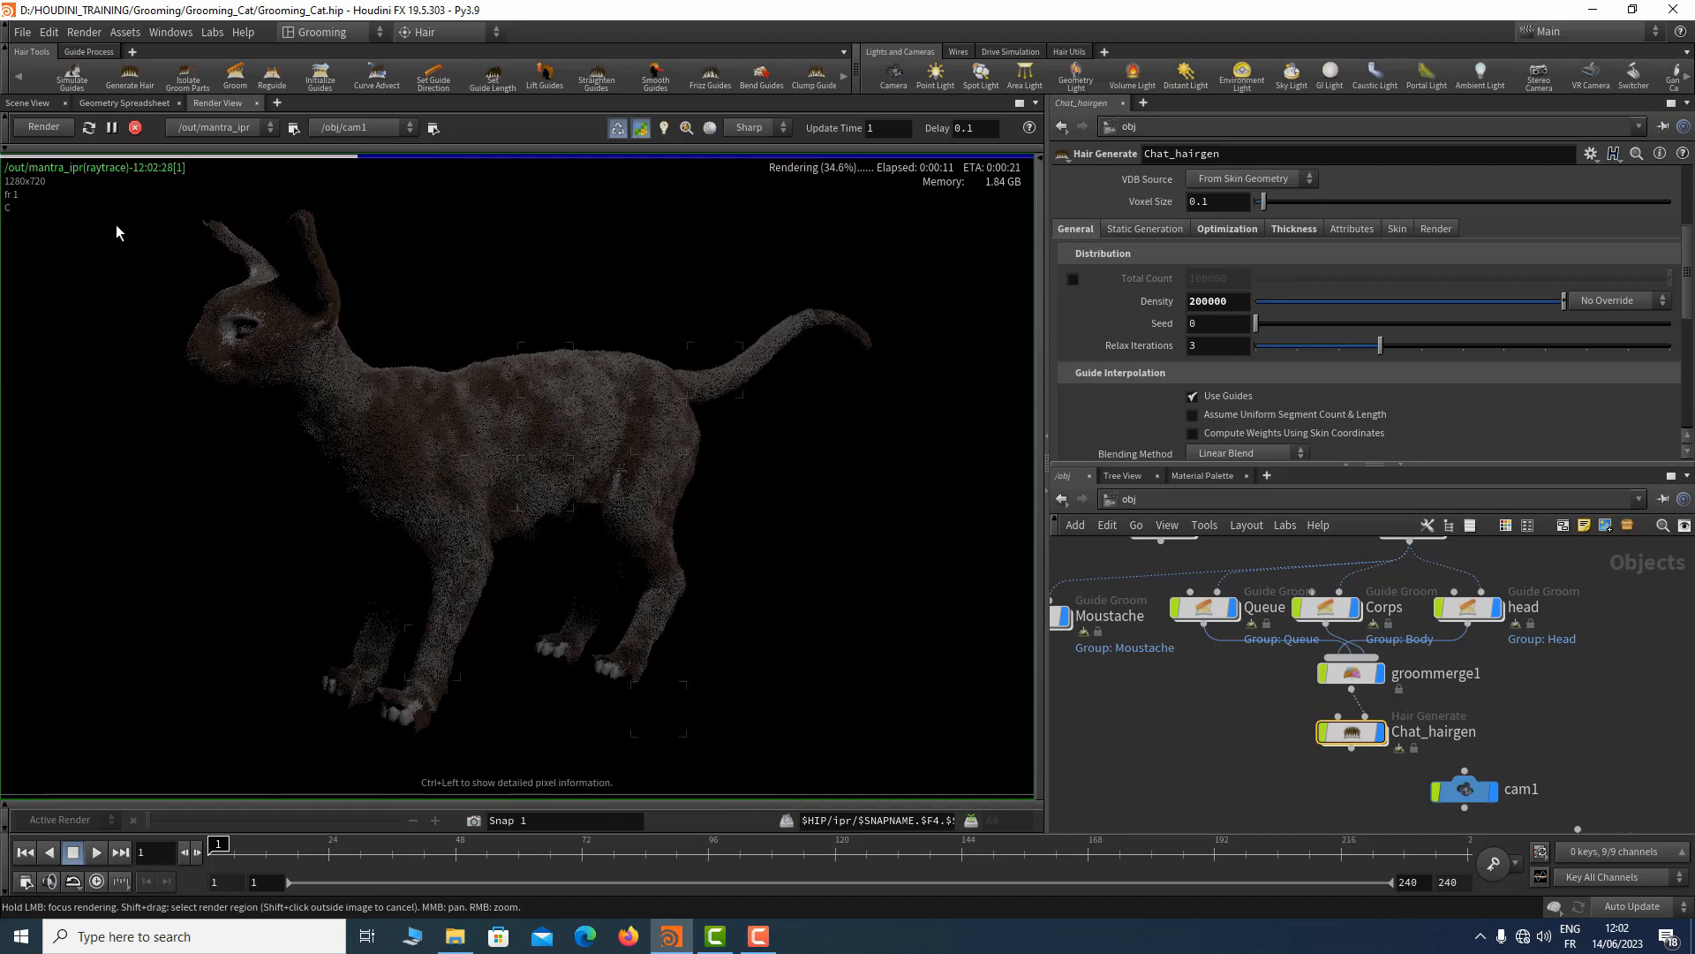
# Stop the running render, return to the scene view and check the override options of Influence Radius and Influence Decay on Chat_hairgen
pyautogui.click(135, 129)
pyautogui.click(34, 104)
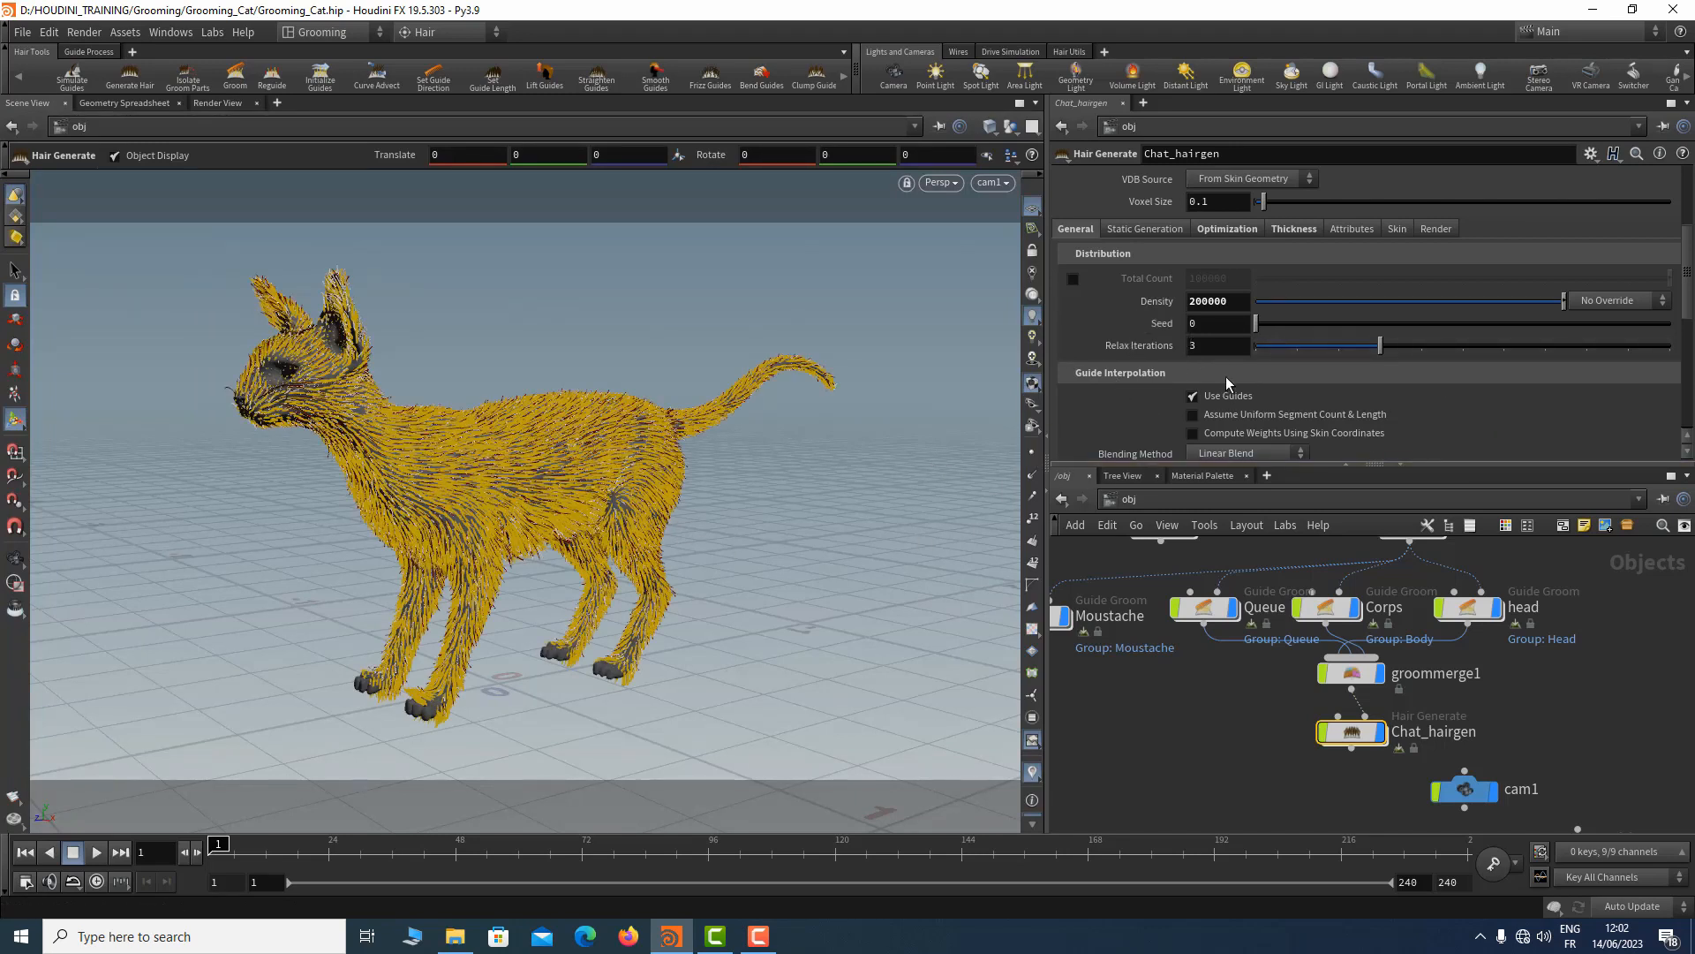
pyautogui.scroll(-3, 1188, 370)
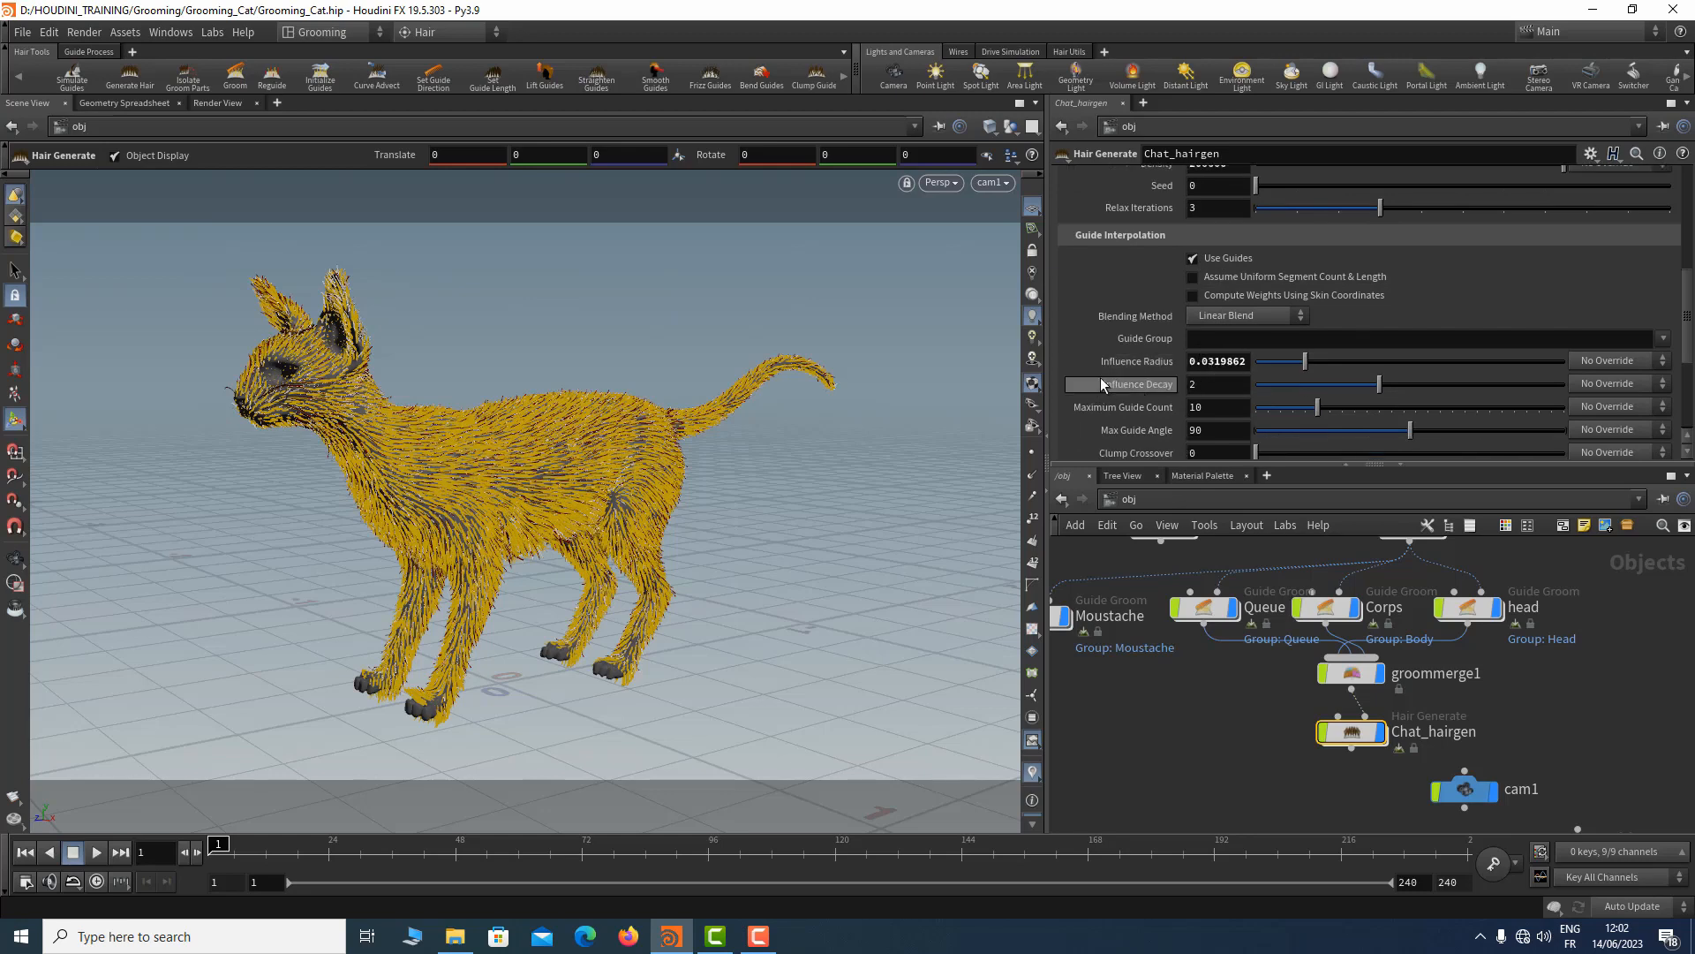
pyautogui.scroll(-2, 1174, 375)
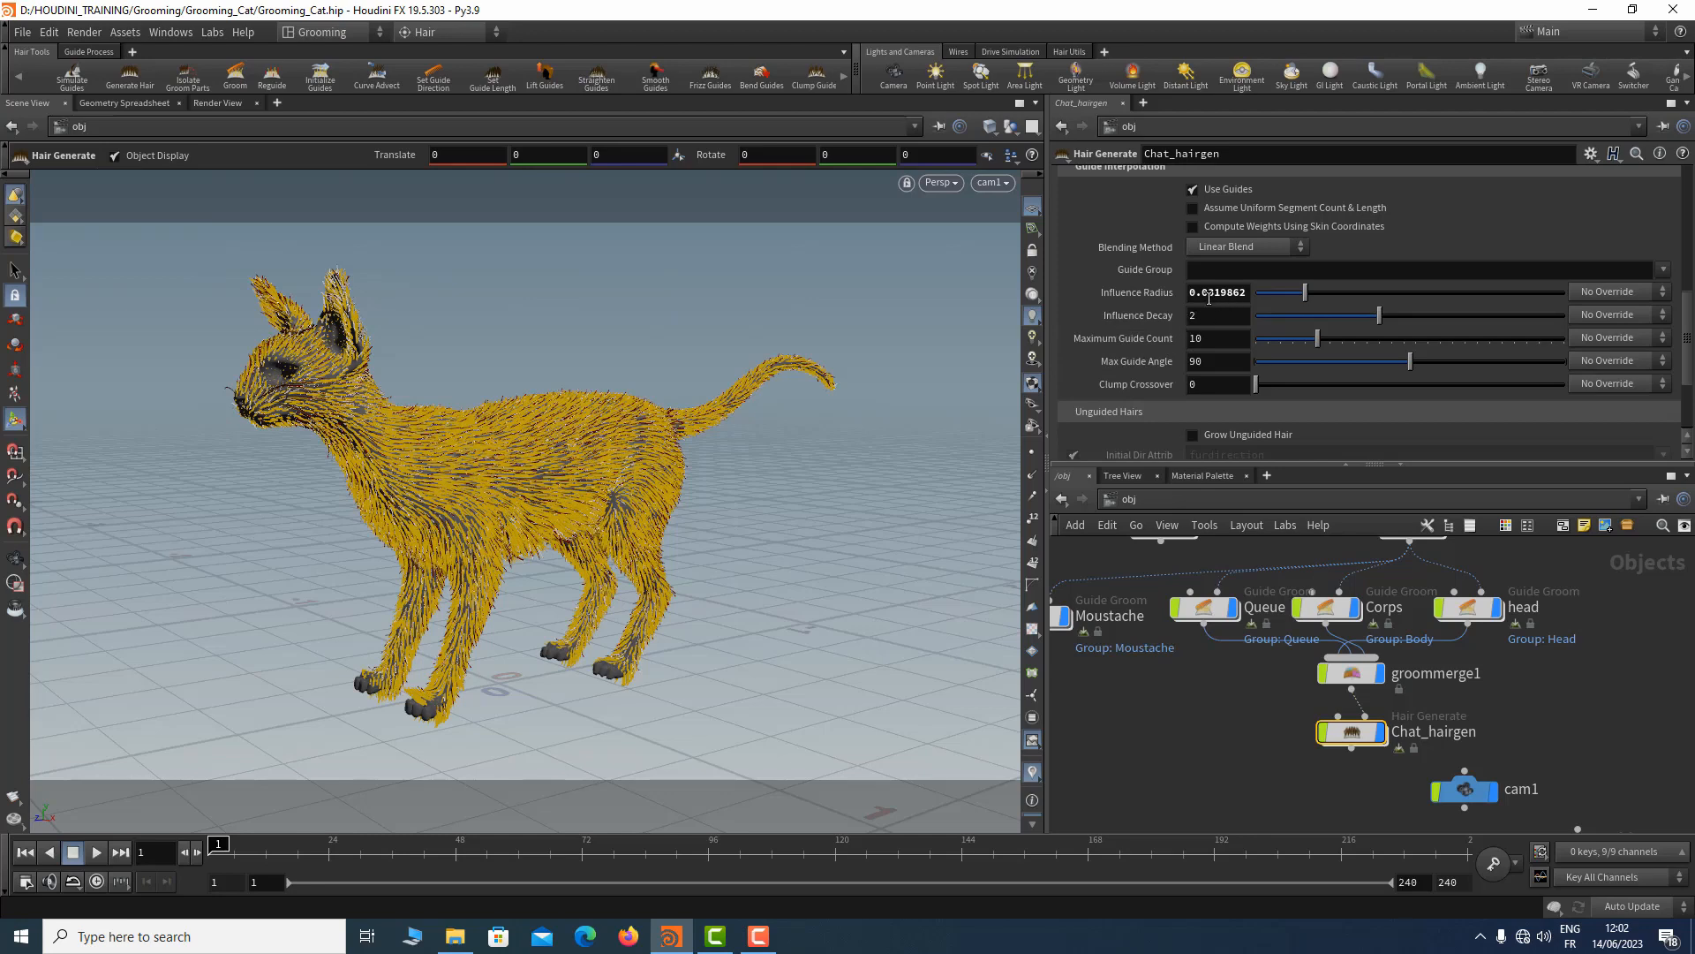
pyautogui.click(1614, 292)
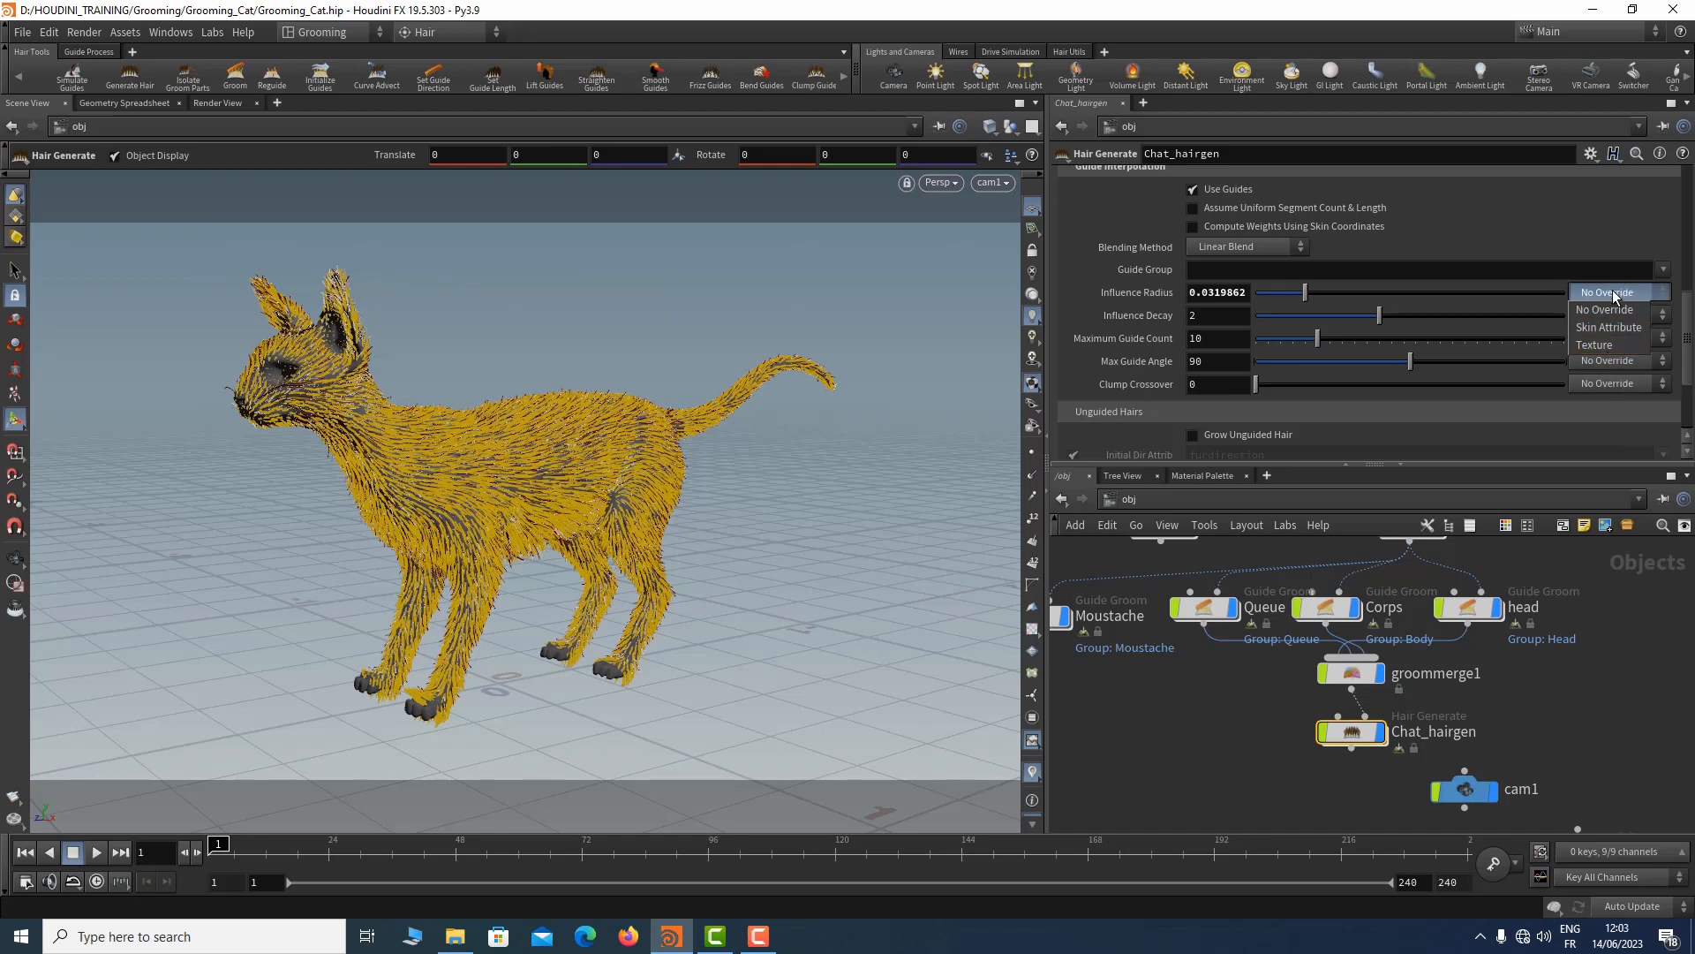
pyautogui.click(1614, 292)
pyautogui.click(1614, 315)
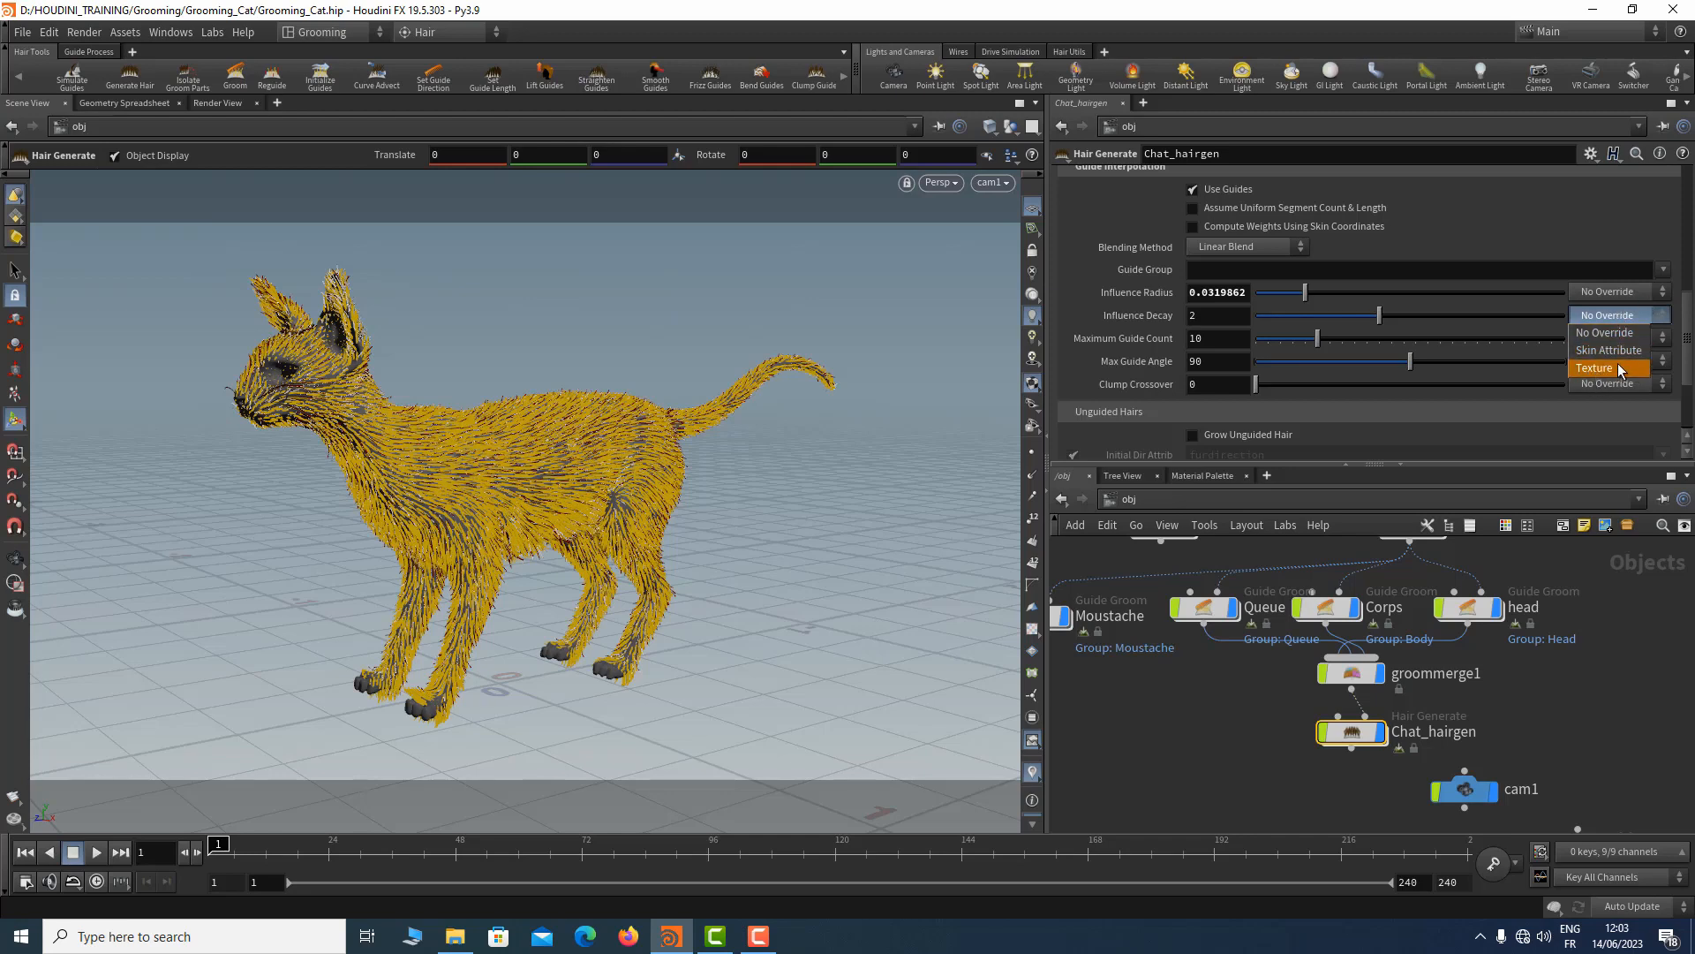
pyautogui.click(1624, 314)
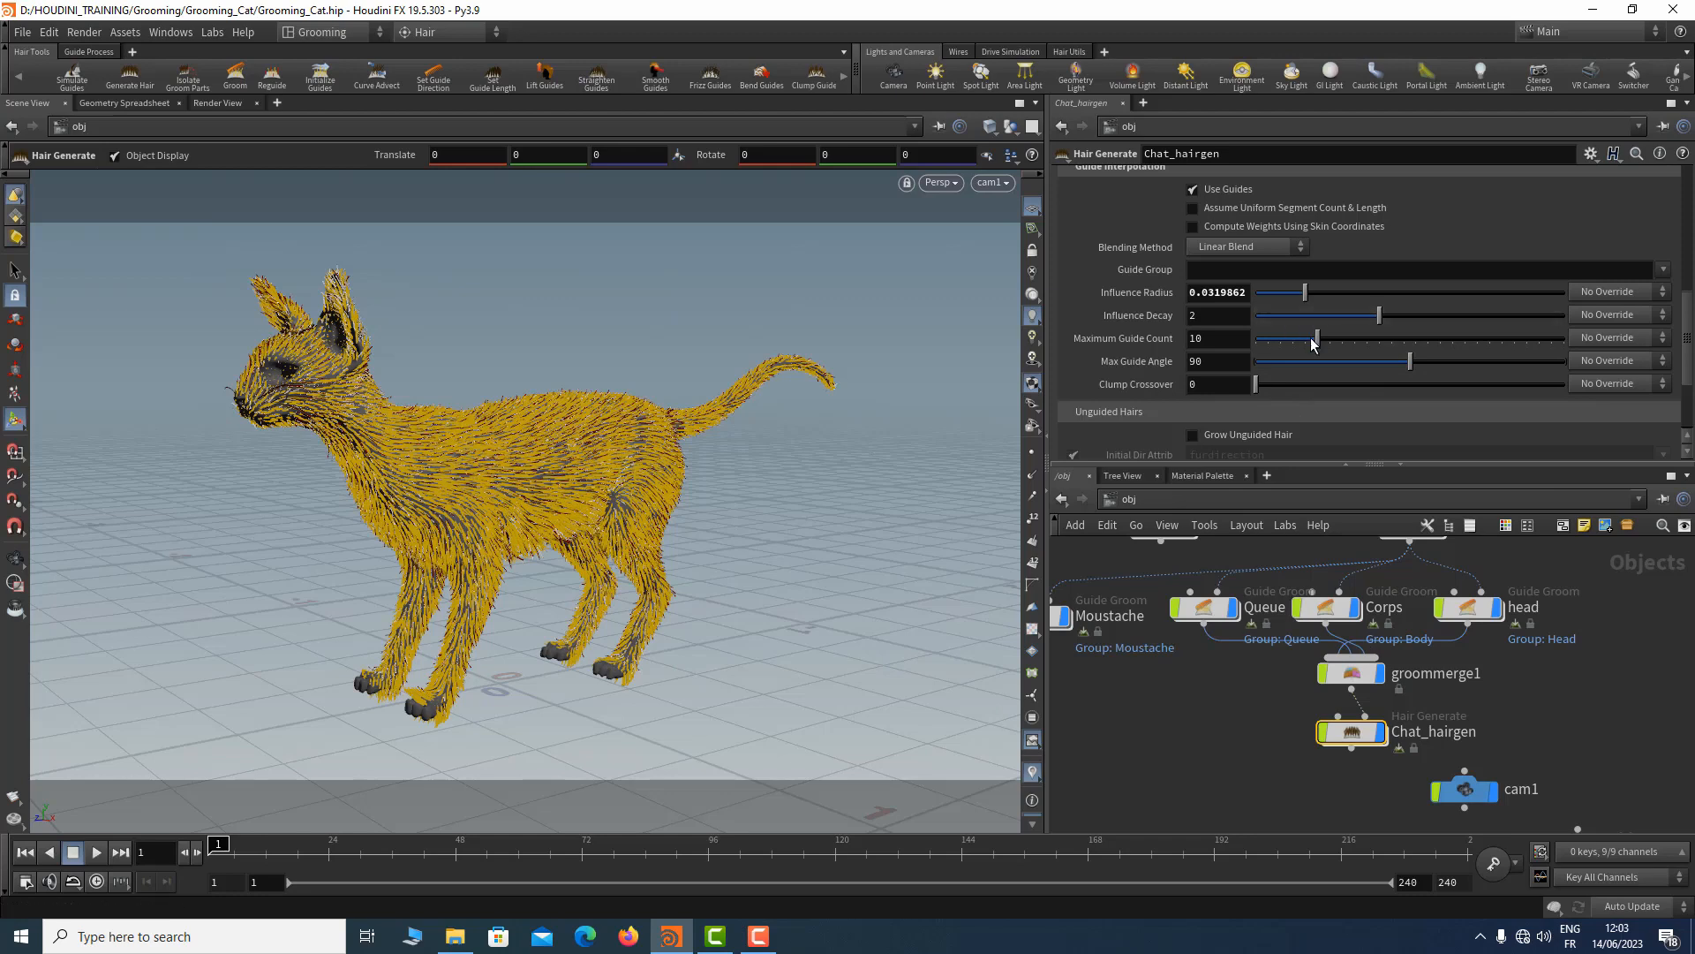
# Override the hair density of Chat_hairgen with the density skin attribute and open that attribute for painting
pyautogui.scroll(4, 1335, 352)
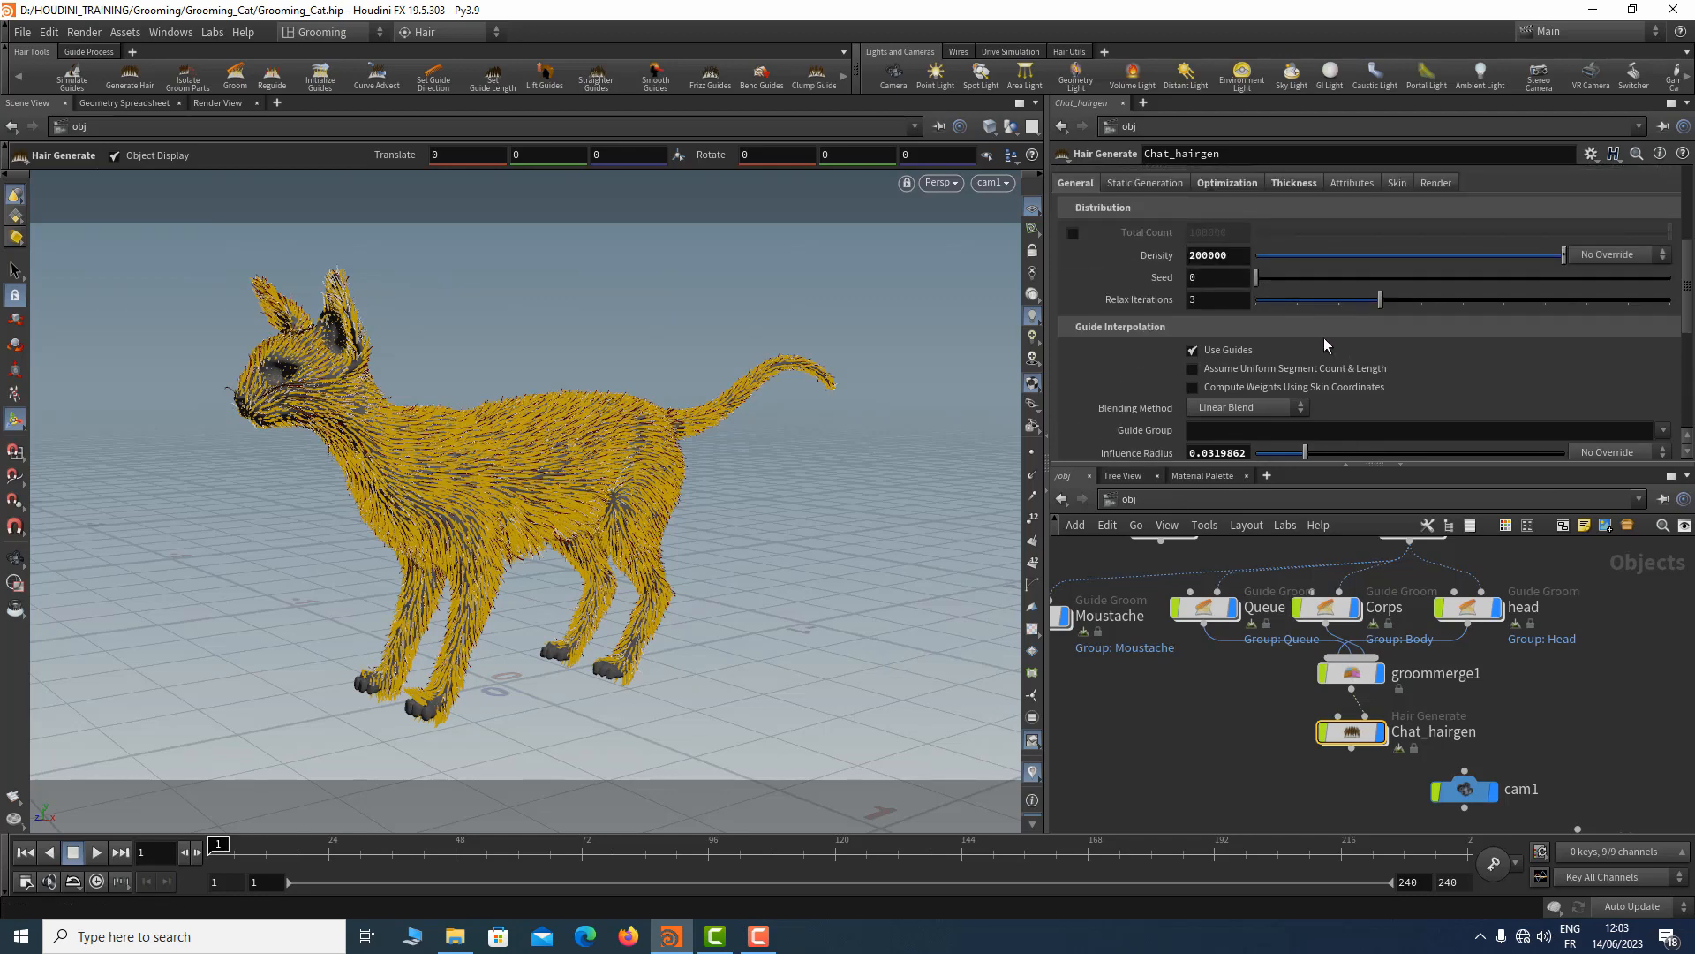
pyautogui.click(1612, 258)
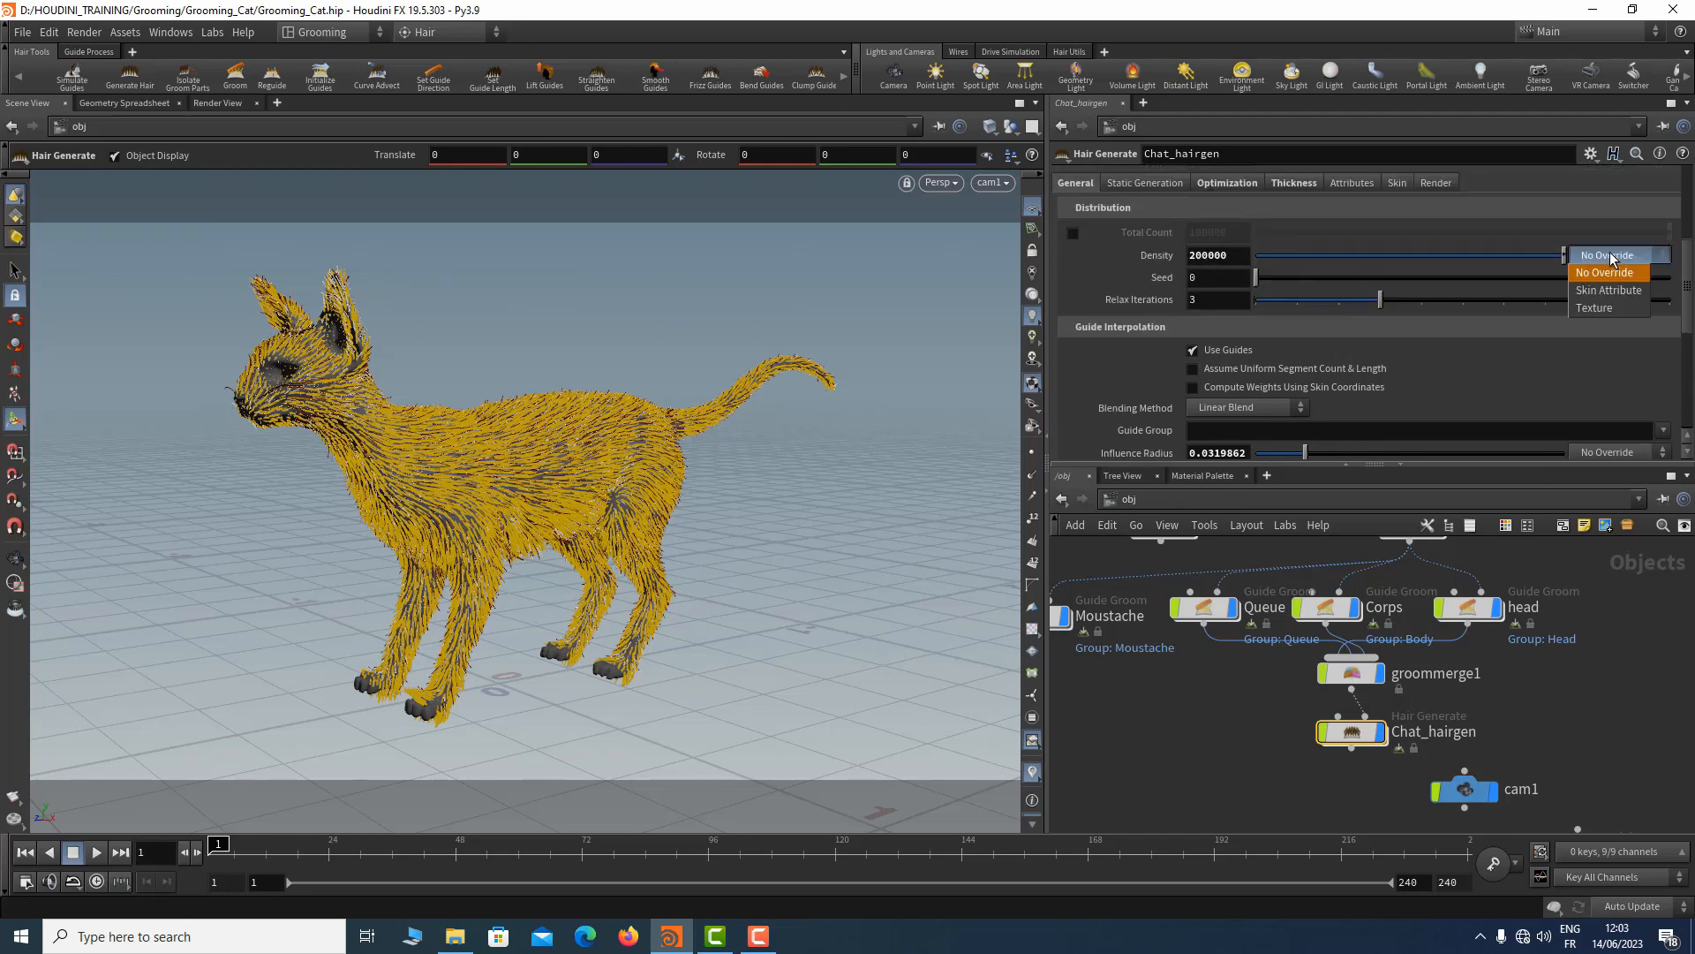
pyautogui.click(1609, 290)
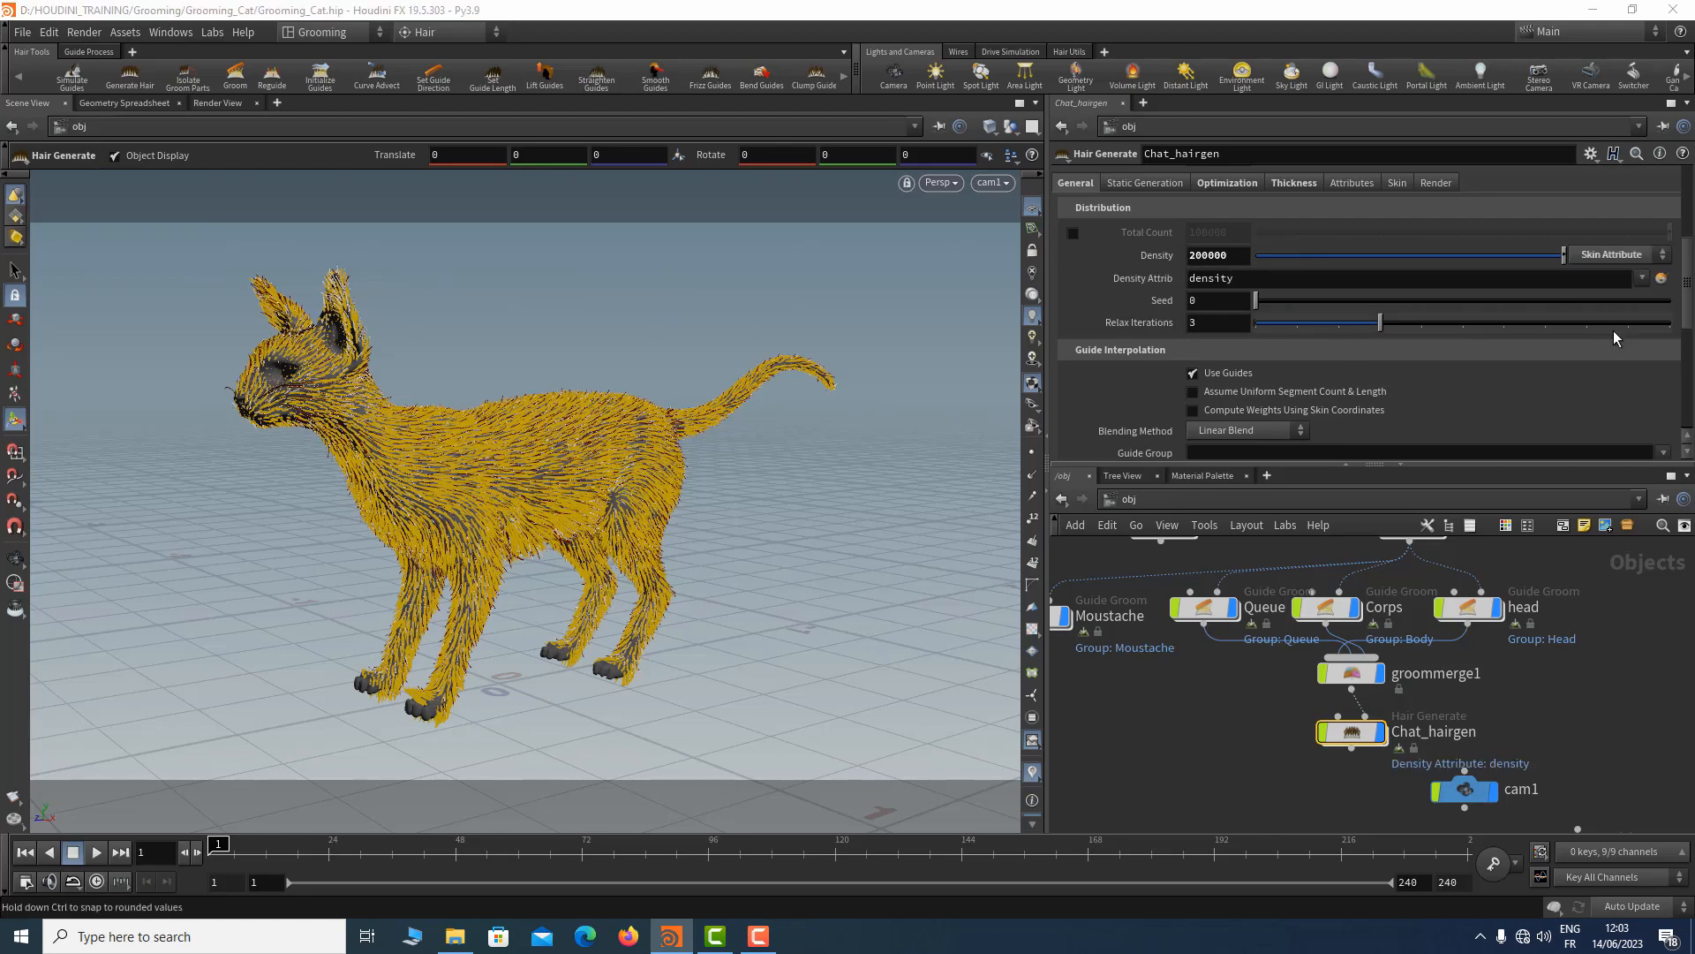
pyautogui.click(1663, 279)
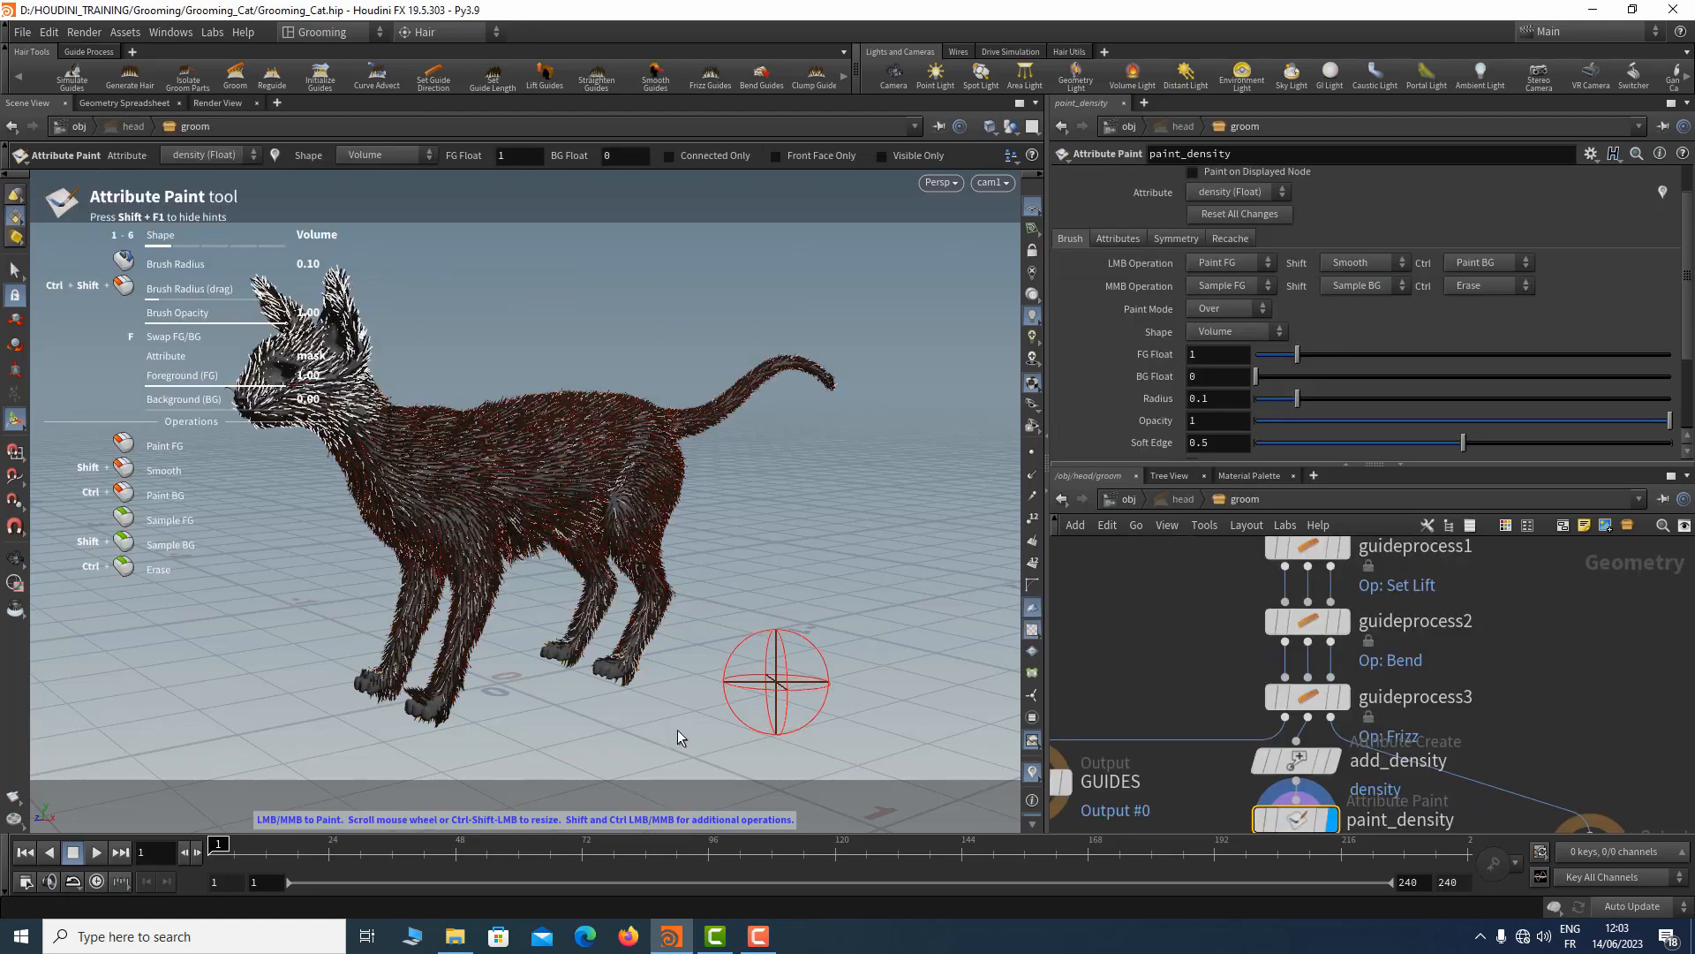
# Enable mirroring for the density painting and shrink the brush radius to about 0.02 for work on the paws
pyautogui.keyDown('alt'); pyautogui.moveTo(400, 731); pyautogui.dragTo(901, 692, button='right'); pyautogui.keyUp('alt')
pyautogui.keyDown('alt'); pyautogui.moveTo(901, 692); pyautogui.dragTo(897, 613, button='middle'); pyautogui.keyUp('alt')
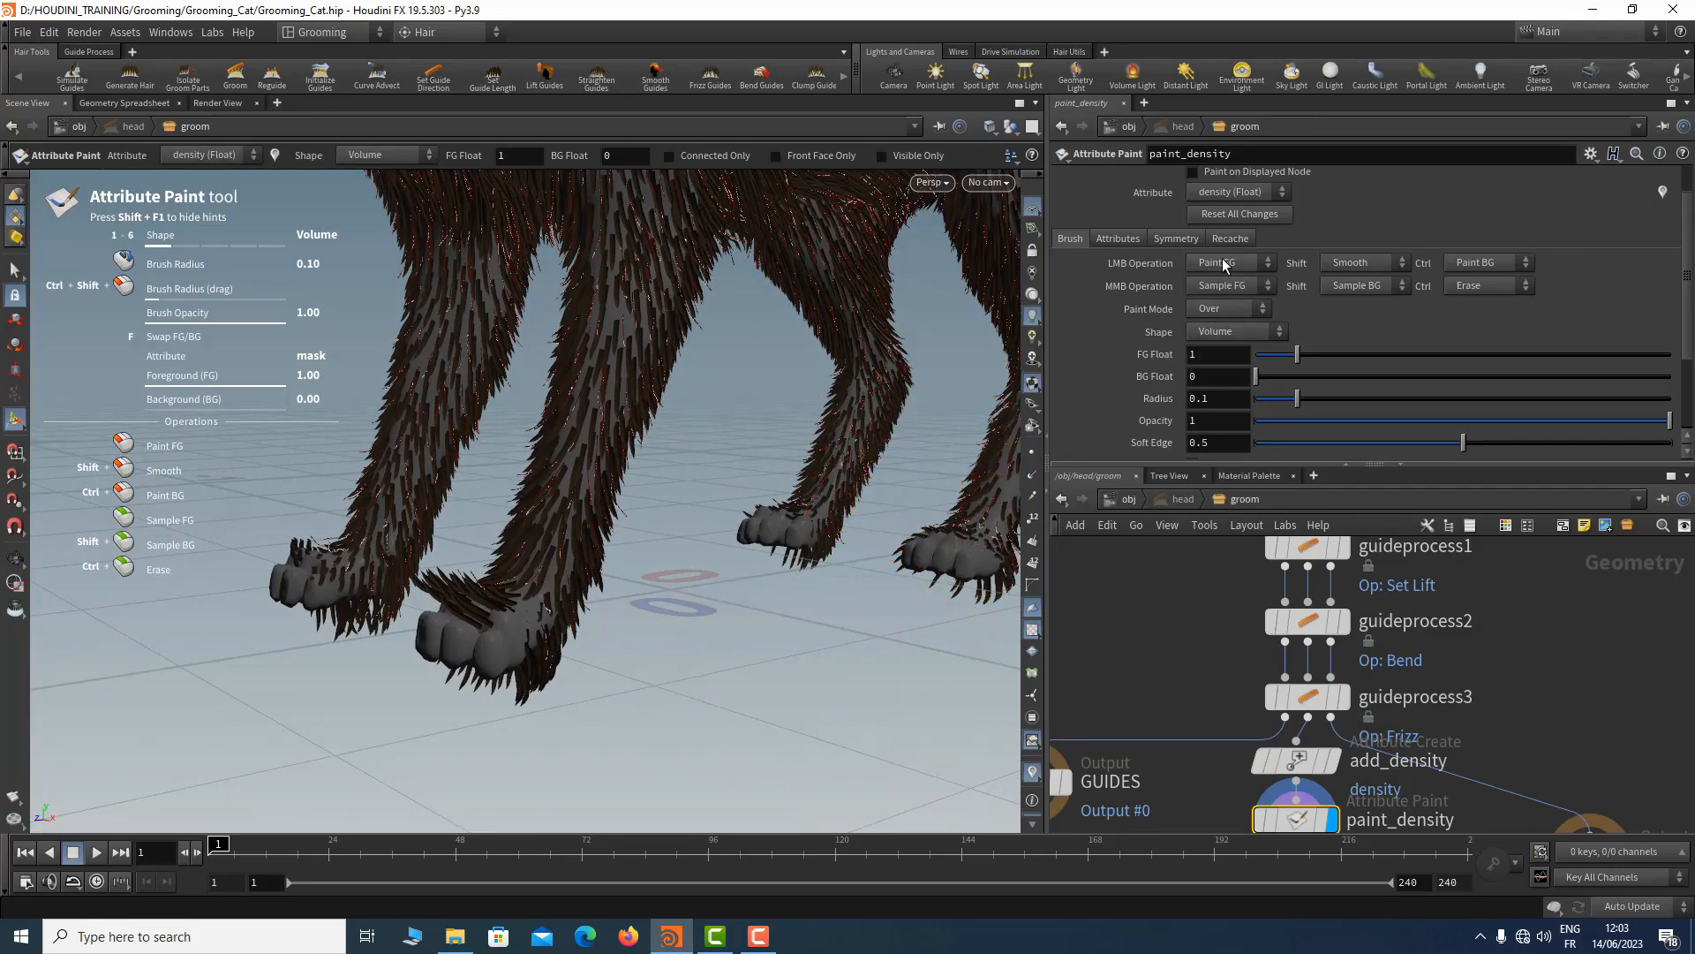
pyautogui.click(1177, 238)
pyautogui.click(1191, 261)
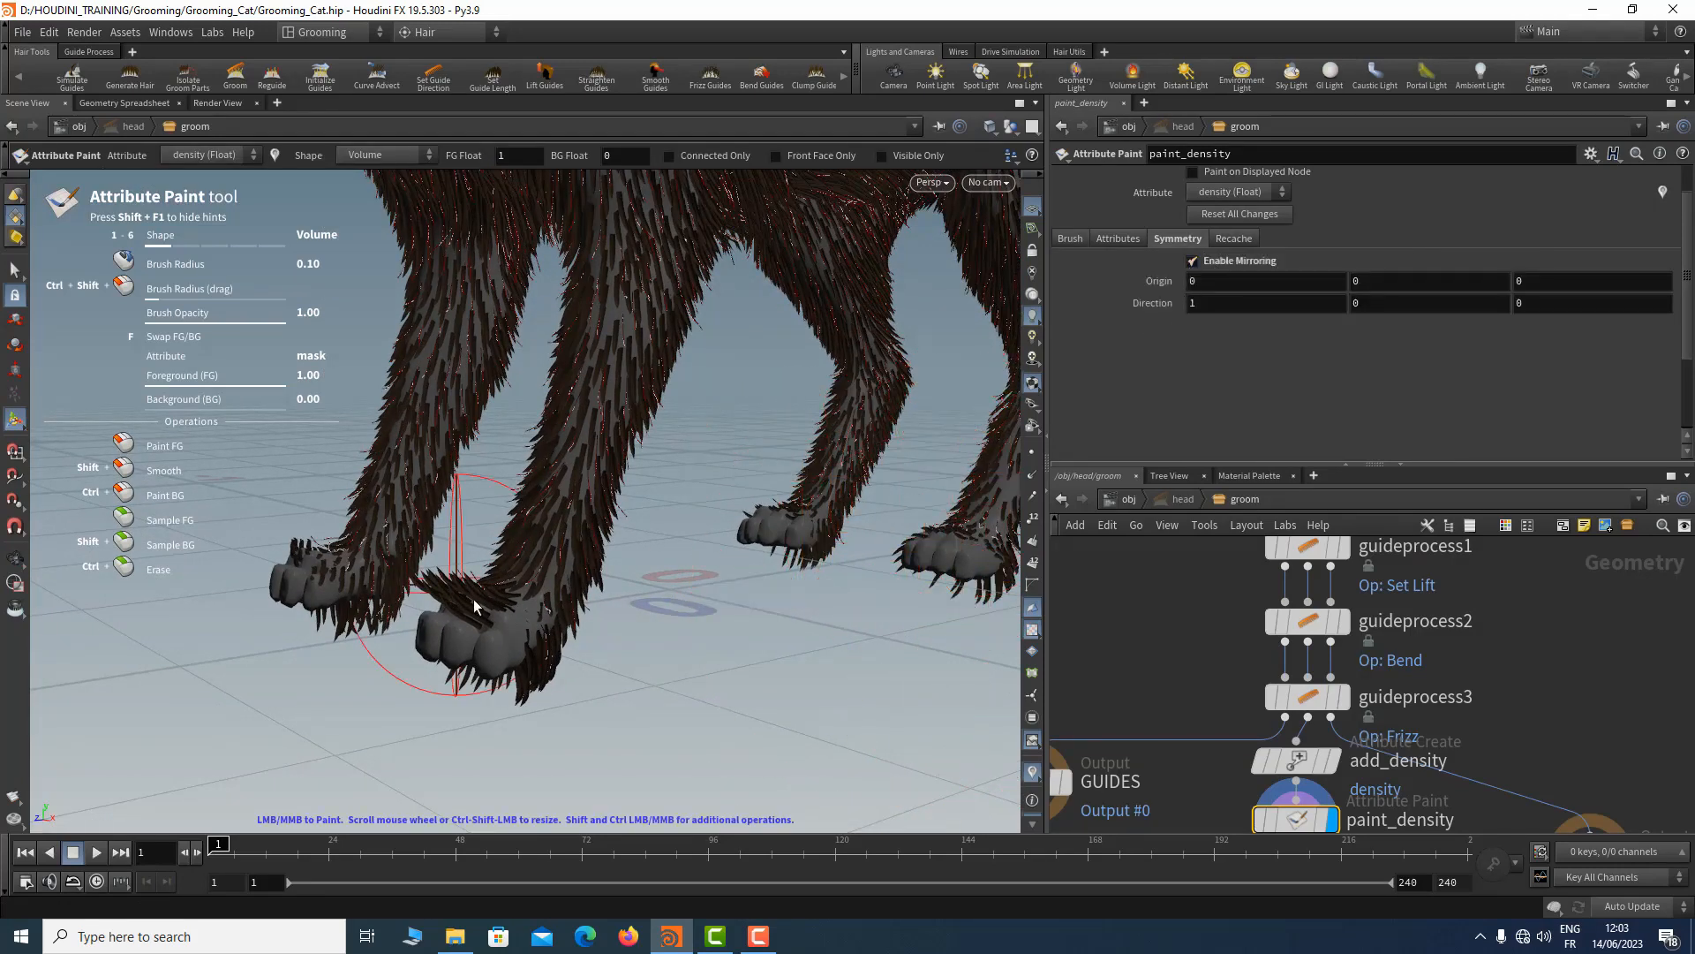
pyautogui.scroll(-5, 465, 670)
pyautogui.scroll(-1, 483, 628)
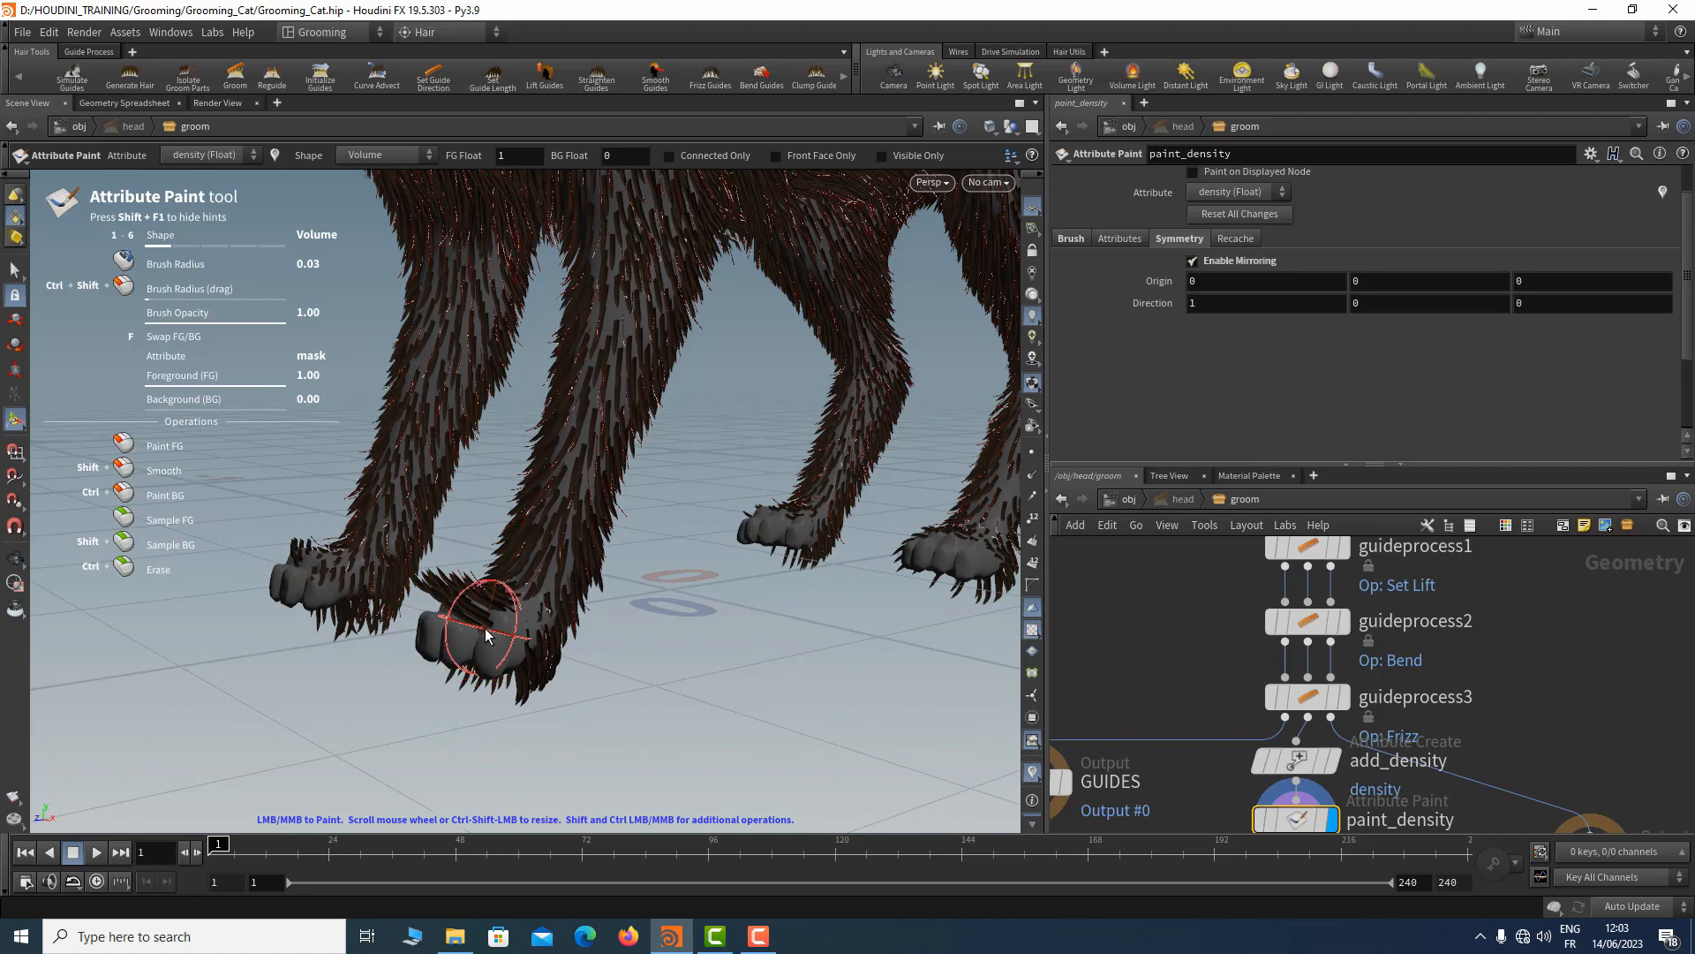
# Paint the background density value of 0 over the front paws, covering the toes and the undersides
pyautogui.moveTo(644, 614)
pyautogui.keyDown('alt'); pyautogui.mouseDown()
pyautogui.moveTo(751, 592)
pyautogui.moveTo(715, 592)
pyautogui.mouseUp(); pyautogui.keyUp('alt')
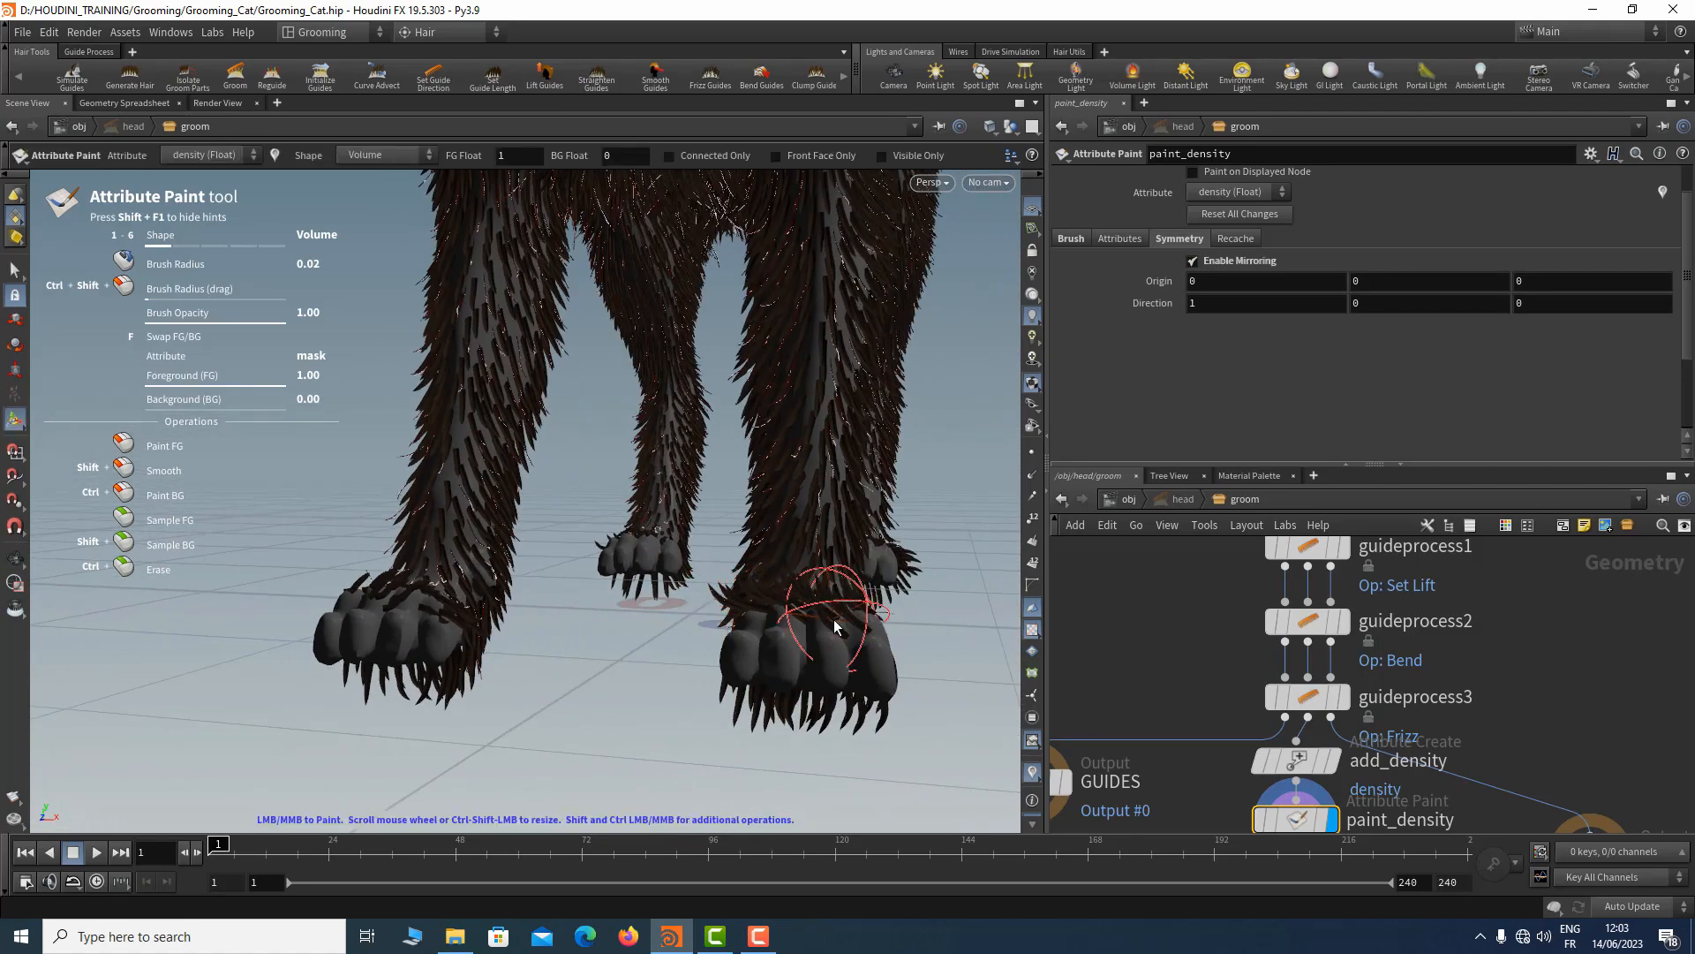
pyautogui.moveTo(836, 618)
pyautogui.mouseDown()
pyautogui.moveTo(792, 632)
pyautogui.moveTo(740, 600)
pyautogui.moveTo(856, 616)
pyautogui.moveTo(651, 624)
pyautogui.moveTo(815, 618)
pyautogui.mouseUp()
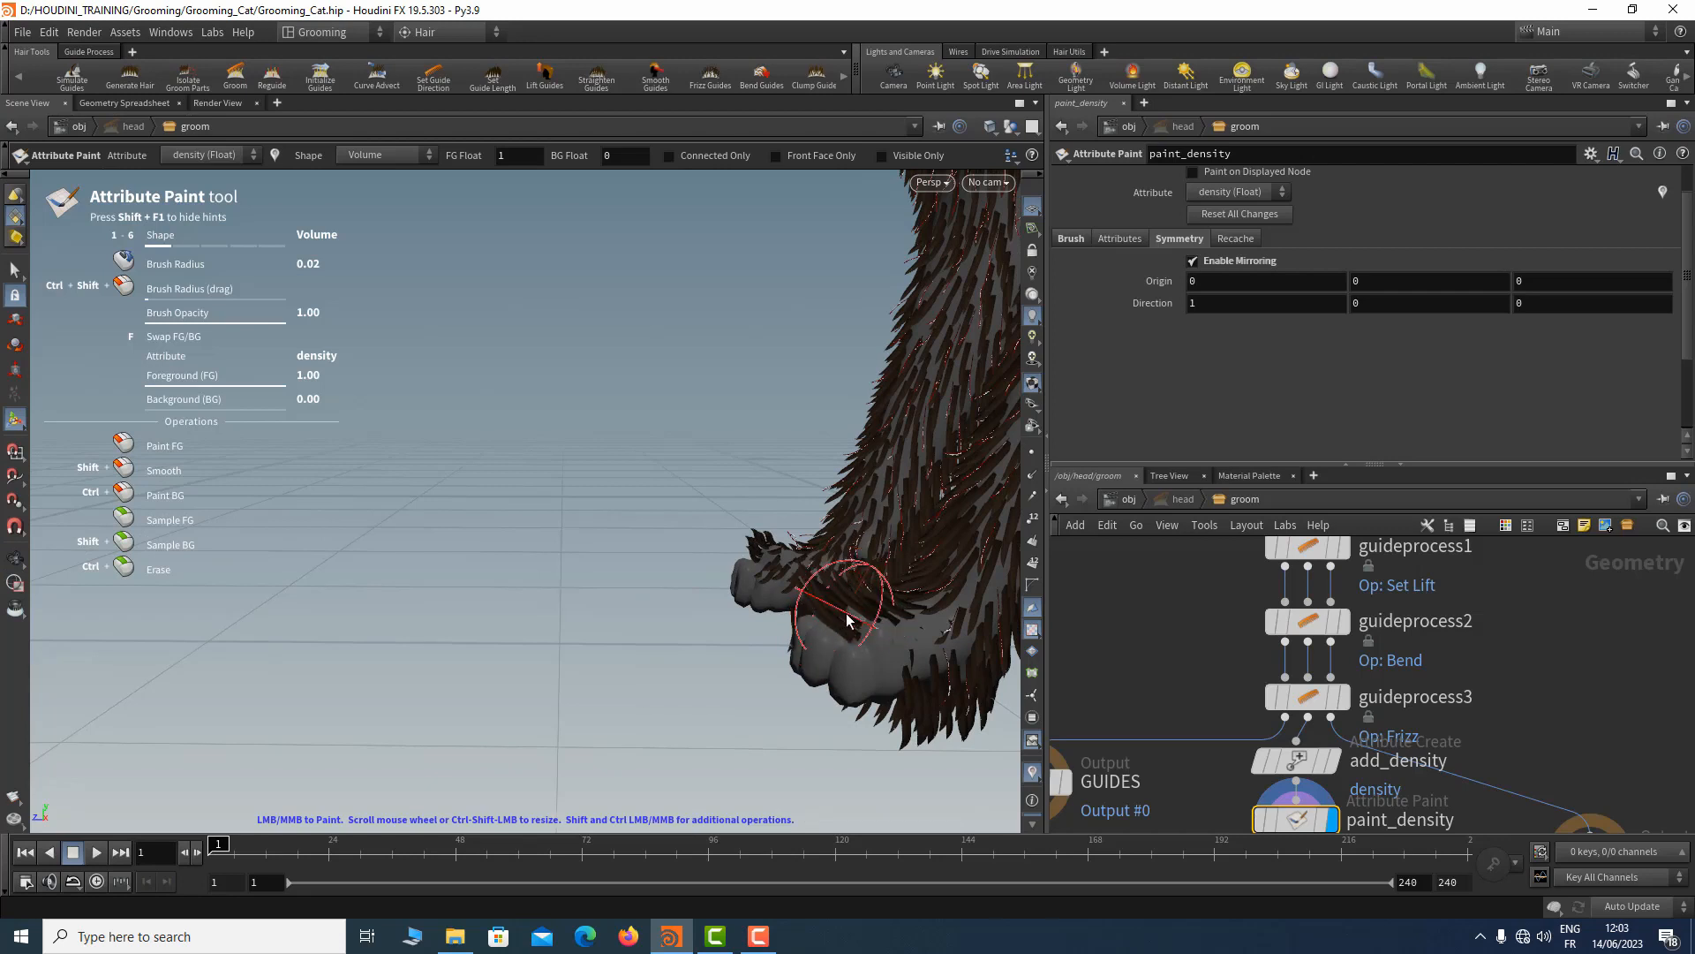
pyautogui.moveTo(878, 650)
pyautogui.keyDown('ctrl'); pyautogui.mouseDown()
pyautogui.moveTo(838, 608)
pyautogui.moveTo(906, 650)
pyautogui.moveTo(844, 678)
pyautogui.mouseUp(); pyautogui.keyUp('ctrl')
pyautogui.keyDown('alt'); pyautogui.moveTo(747, 627); pyautogui.dragTo(927, 671); pyautogui.keyUp('alt')
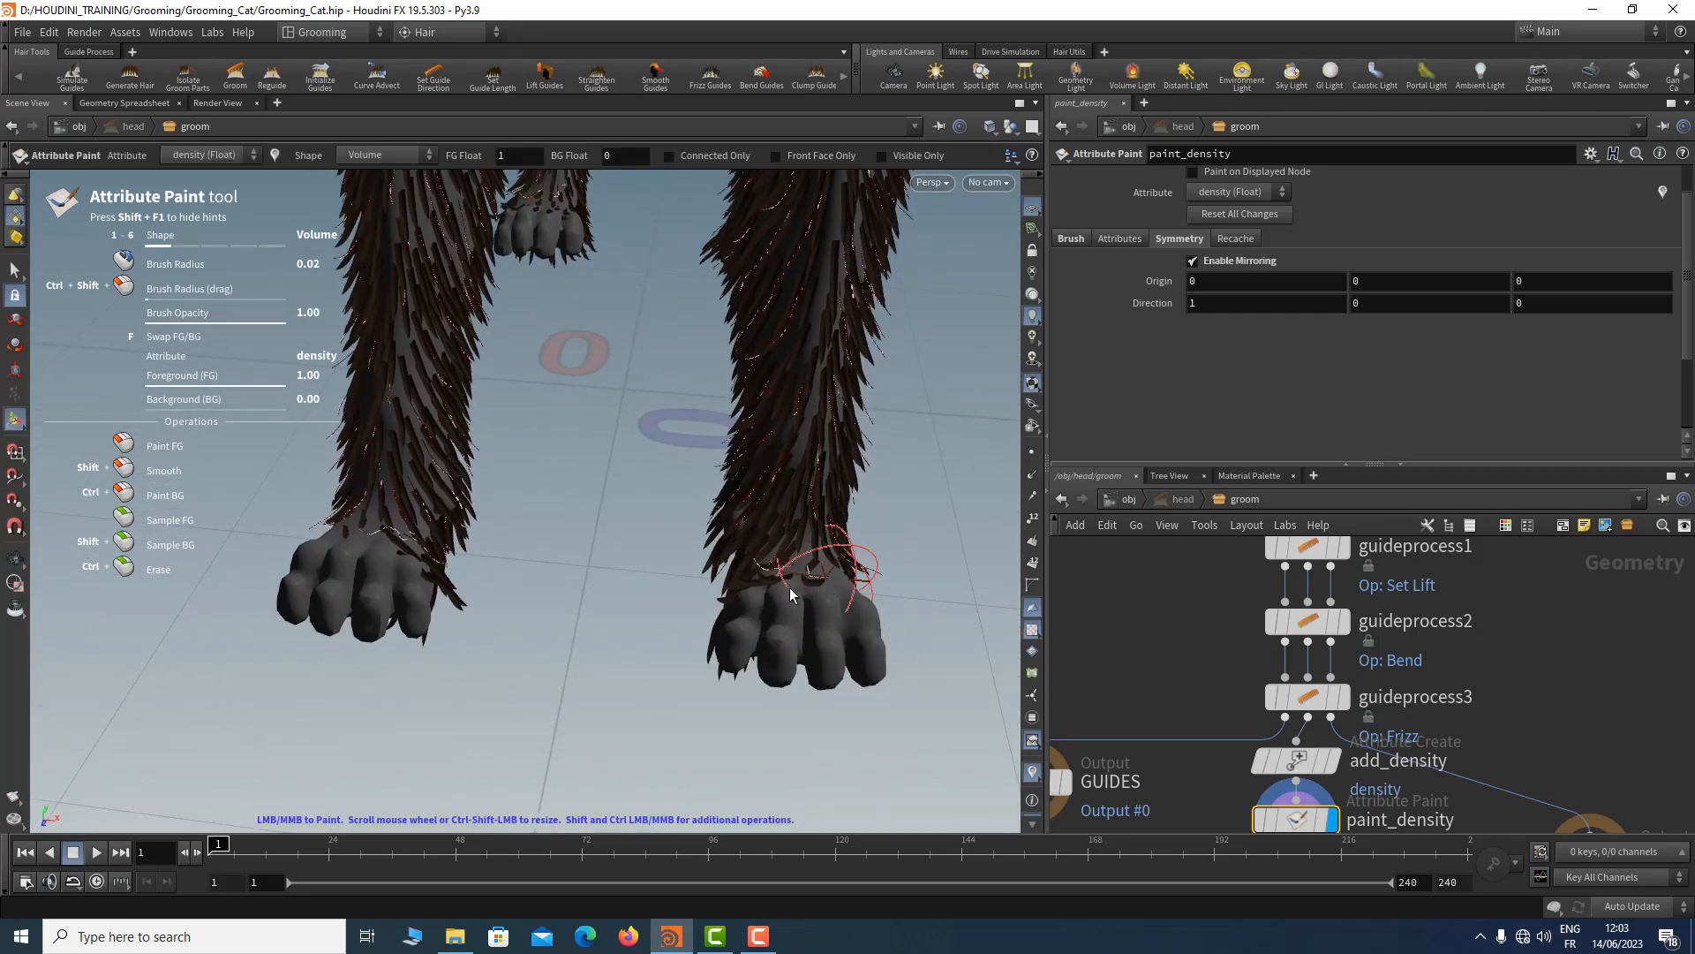
pyautogui.moveTo(806, 567)
pyautogui.keyDown('ctrl'); pyautogui.mouseDown()
pyautogui.moveTo(794, 598)
pyautogui.moveTo(799, 581)
pyautogui.moveTo(737, 590)
pyautogui.moveTo(906, 572)
pyautogui.moveTo(897, 495)
pyautogui.moveTo(738, 636)
pyautogui.mouseUp(); pyautogui.keyUp('ctrl')
pyautogui.moveTo(651, 697)
pyautogui.keyDown('ctrl'); pyautogui.mouseDown()
pyautogui.moveTo(691, 669)
pyautogui.moveTo(636, 695)
pyautogui.moveTo(667, 673)
pyautogui.moveTo(790, 680)
pyautogui.moveTo(757, 681)
pyautogui.moveTo(776, 707)
pyautogui.moveTo(605, 700)
pyautogui.mouseUp(); pyautogui.keyUp('ctrl')
pyautogui.moveTo(800, 655)
pyautogui.keyDown('alt'); pyautogui.mouseDown()
pyautogui.moveTo(457, 636)
pyautogui.moveTo(439, 586)
pyautogui.moveTo(689, 648)
pyautogui.moveTo(618, 684)
pyautogui.moveTo(806, 658)
pyautogui.moveTo(777, 662)
pyautogui.moveTo(843, 679)
pyautogui.moveTo(692, 641)
pyautogui.moveTo(723, 611)
pyautogui.moveTo(838, 673)
pyautogui.moveTo(892, 680)
pyautogui.moveTo(806, 675)
pyautogui.moveTo(909, 697)
pyautogui.moveTo(777, 662)
pyautogui.mouseUp(); pyautogui.keyUp('alt')
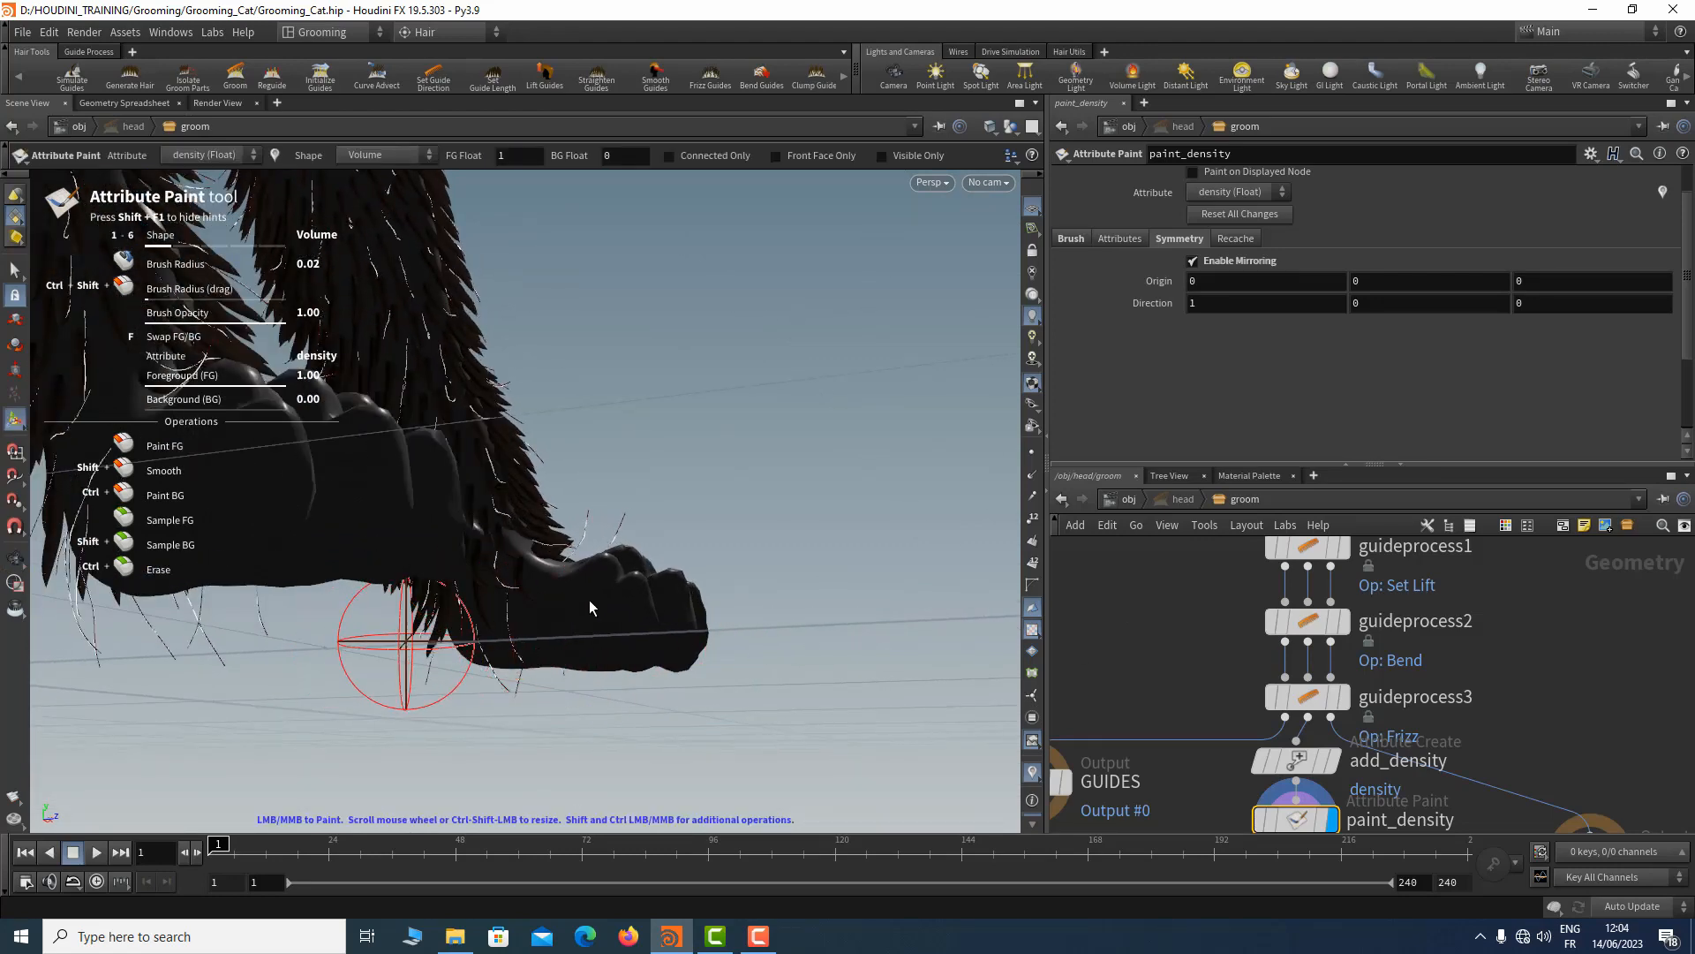
# Paint the background density value of 0 over the rear paws from the sides, front and underneath, including the leftover strands
pyautogui.keyDown('alt'); pyautogui.moveTo(637, 519); pyautogui.dragTo(302, 492); pyautogui.keyUp('alt')
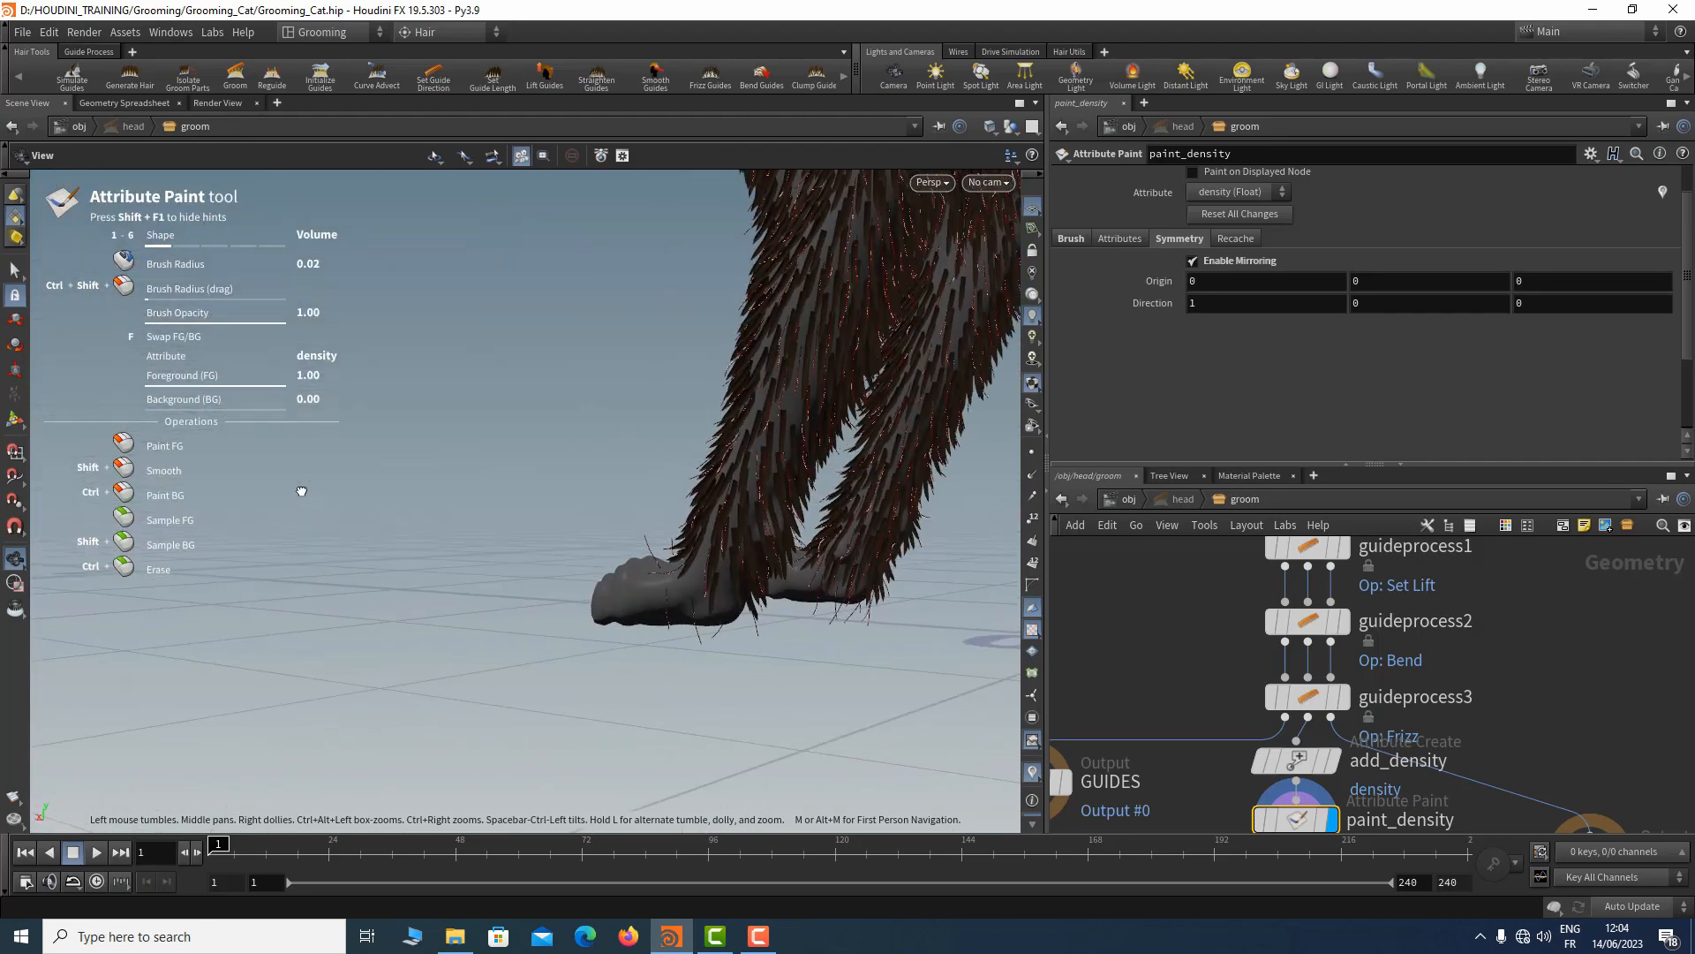
pyautogui.moveTo(567, 518)
pyautogui.keyDown('alt'); pyautogui.mouseDown()
pyautogui.moveTo(299, 490)
pyautogui.moveTo(353, 547)
pyautogui.mouseUp(); pyautogui.keyUp('alt')
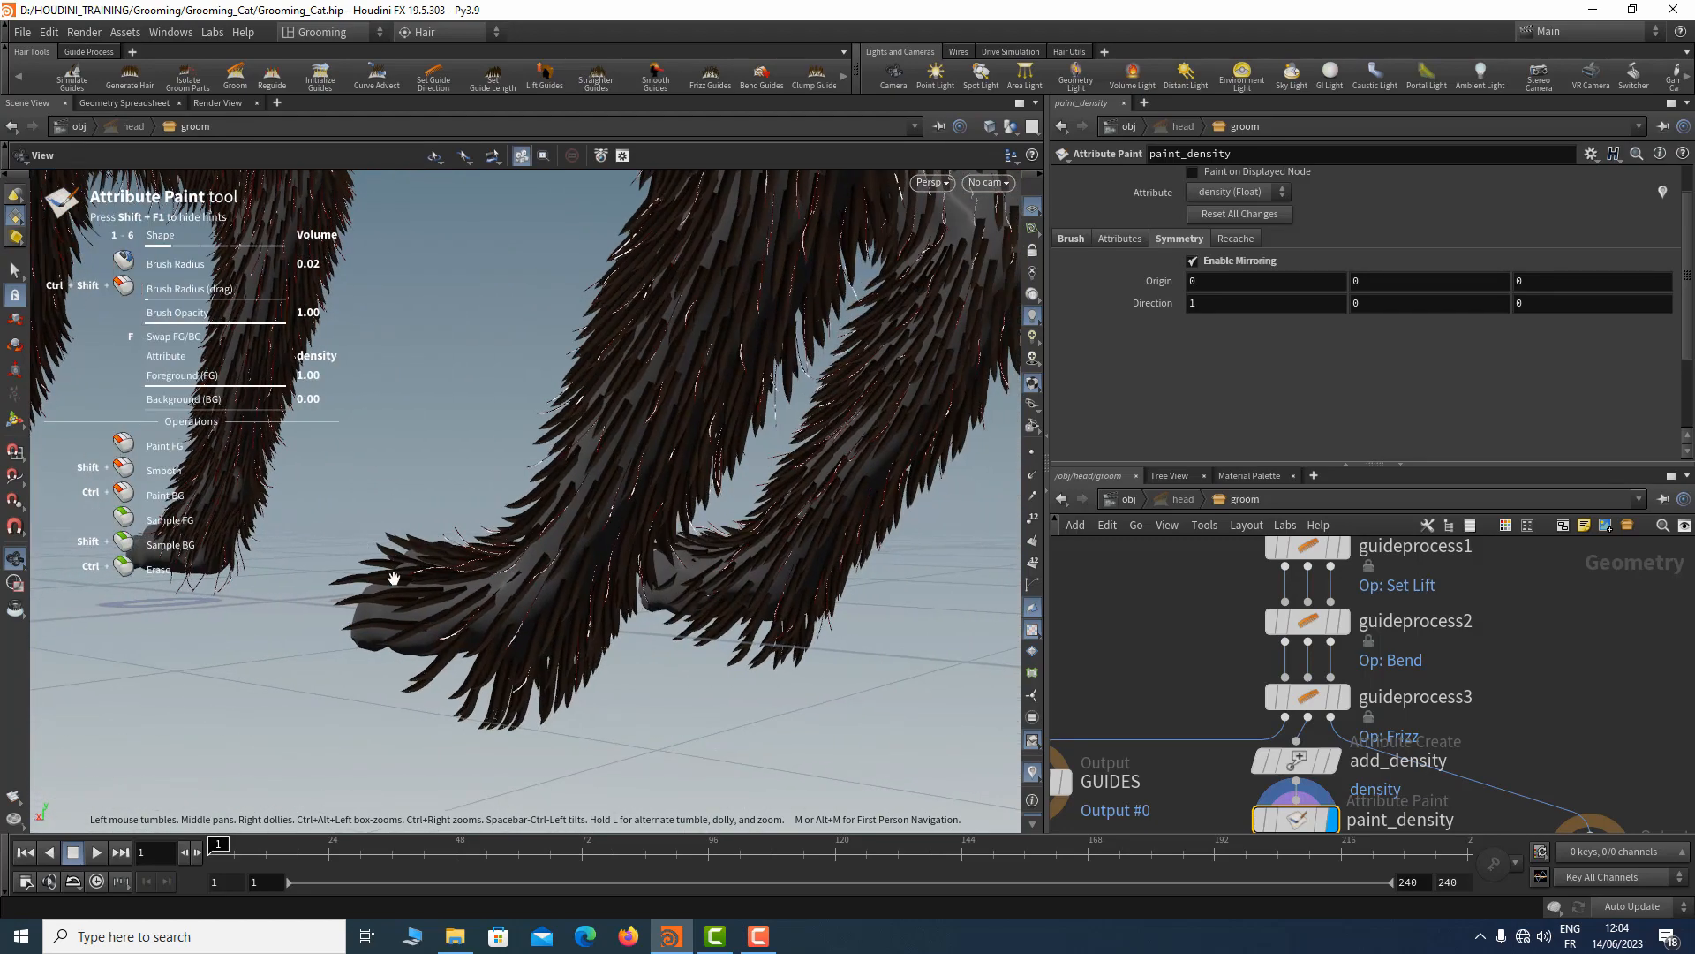
pyautogui.moveTo(531, 625)
pyautogui.keyDown('ctrl'); pyautogui.mouseDown()
pyautogui.moveTo(480, 700)
pyautogui.moveTo(549, 644)
pyautogui.moveTo(598, 681)
pyautogui.moveTo(662, 649)
pyautogui.mouseUp(); pyautogui.keyUp('ctrl')
pyautogui.moveTo(468, 675)
pyautogui.keyDown('ctrl'); pyautogui.mouseDown()
pyautogui.moveTo(495, 680)
pyautogui.moveTo(409, 654)
pyautogui.moveTo(371, 617)
pyautogui.moveTo(439, 578)
pyautogui.moveTo(572, 647)
pyautogui.moveTo(568, 674)
pyautogui.moveTo(458, 610)
pyautogui.moveTo(659, 681)
pyautogui.moveTo(897, 689)
pyautogui.moveTo(752, 708)
pyautogui.mouseUp(); pyautogui.keyUp('ctrl')
pyautogui.keyDown('ctrl'); pyautogui.moveTo(432, 711); pyautogui.dragTo(215, 668); pyautogui.keyUp('ctrl')
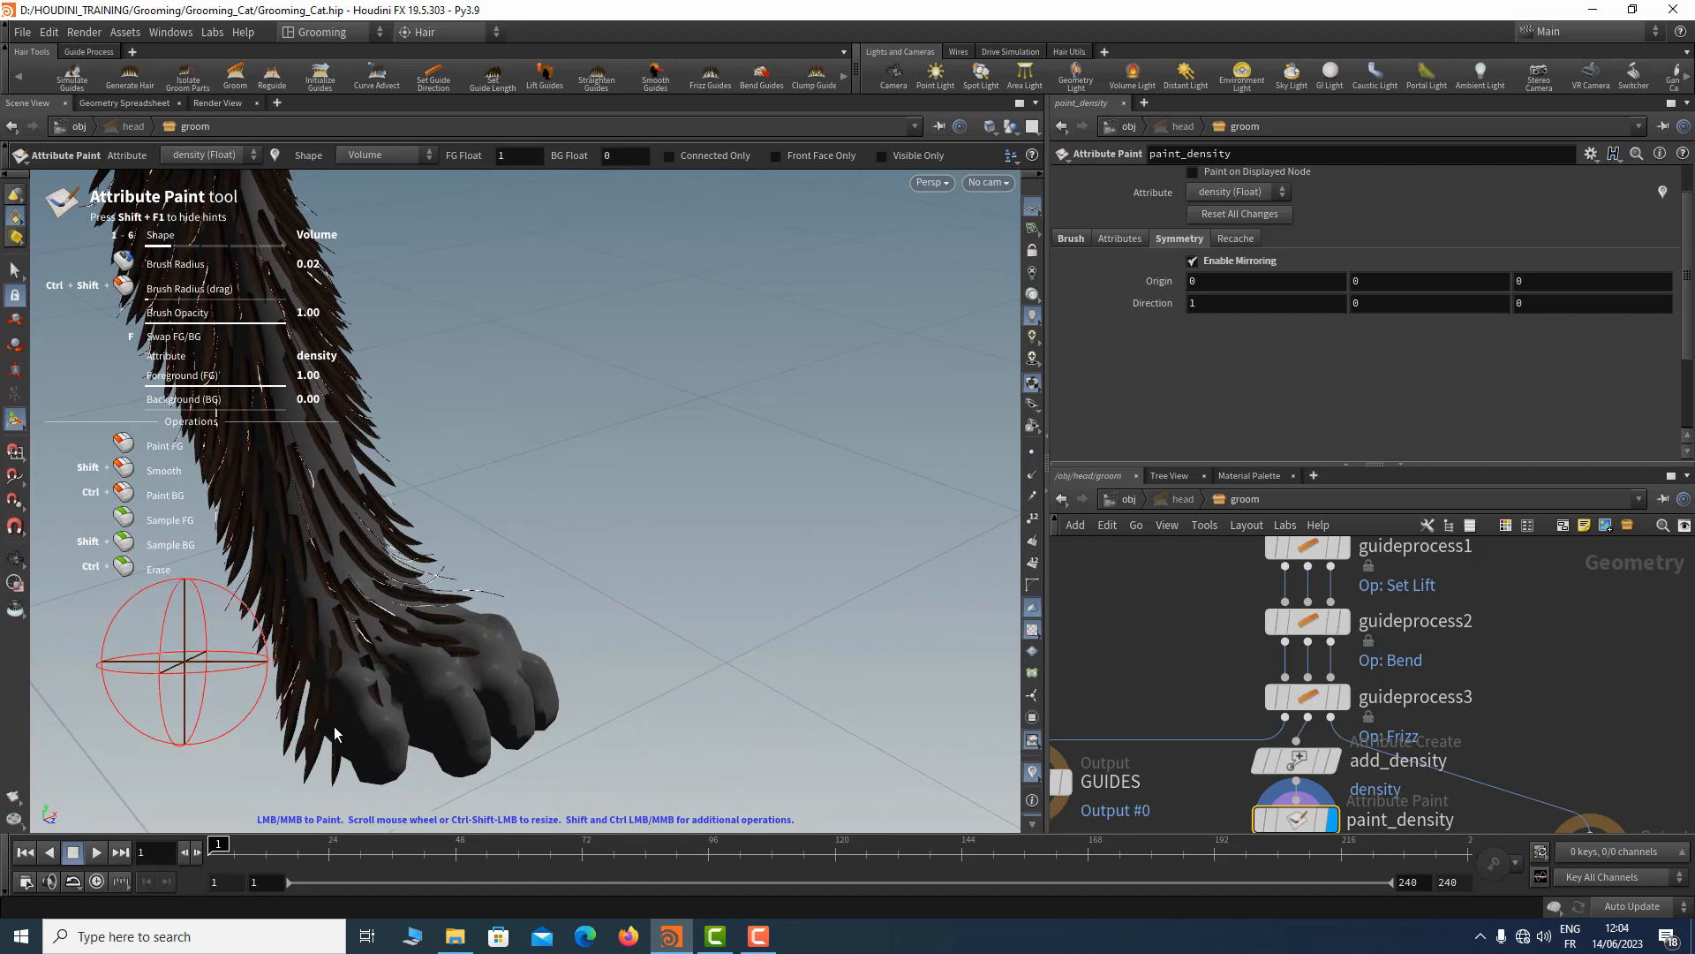
pyautogui.press('space')
pyautogui.moveTo(527, 702)
pyautogui.mouseDown()
pyautogui.moveTo(613, 636)
pyautogui.moveTo(594, 579)
pyautogui.moveTo(470, 617)
pyautogui.mouseUp()
pyautogui.moveTo(244, 731)
pyautogui.keyDown('ctrl'); pyautogui.mouseDown()
pyautogui.moveTo(159, 748)
pyautogui.moveTo(195, 777)
pyautogui.moveTo(356, 795)
pyautogui.moveTo(368, 755)
pyautogui.moveTo(219, 783)
pyautogui.moveTo(319, 764)
pyautogui.mouseUp(); pyautogui.keyUp('ctrl')
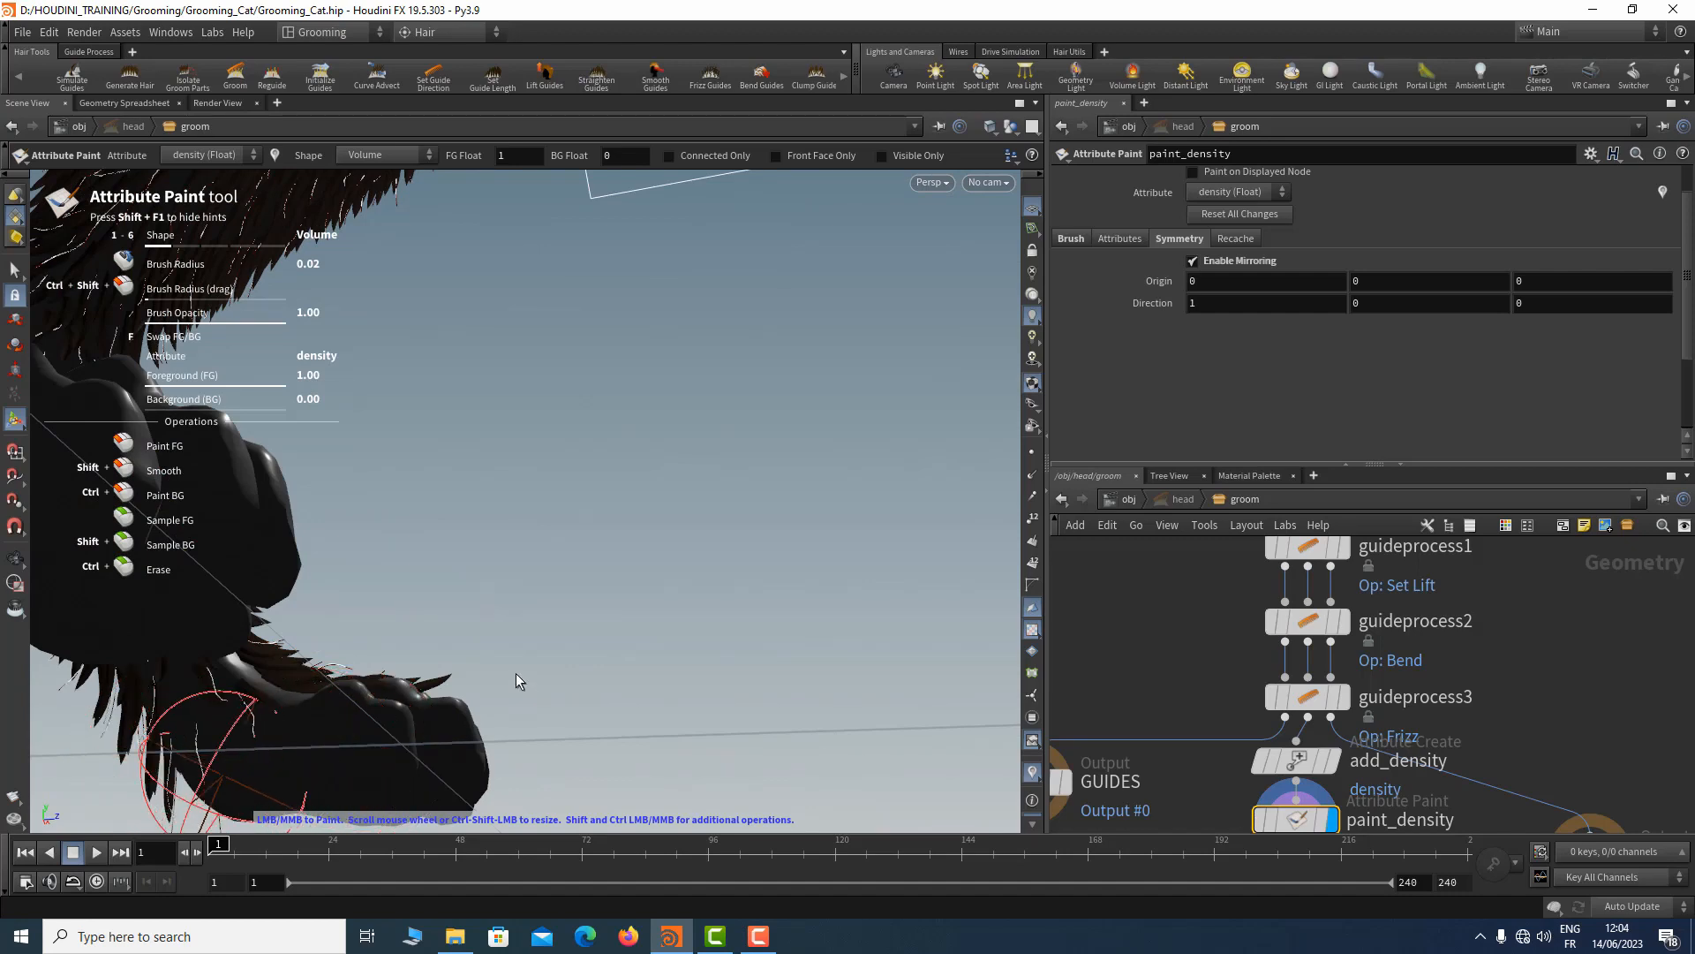
pyautogui.moveTo(515, 673)
pyautogui.mouseDown()
pyautogui.moveTo(285, 761)
pyautogui.moveTo(294, 783)
pyautogui.moveTo(159, 766)
pyautogui.moveTo(641, 716)
pyautogui.moveTo(480, 705)
pyautogui.moveTo(436, 646)
pyautogui.moveTo(424, 662)
pyautogui.moveTo(380, 653)
pyautogui.mouseUp()
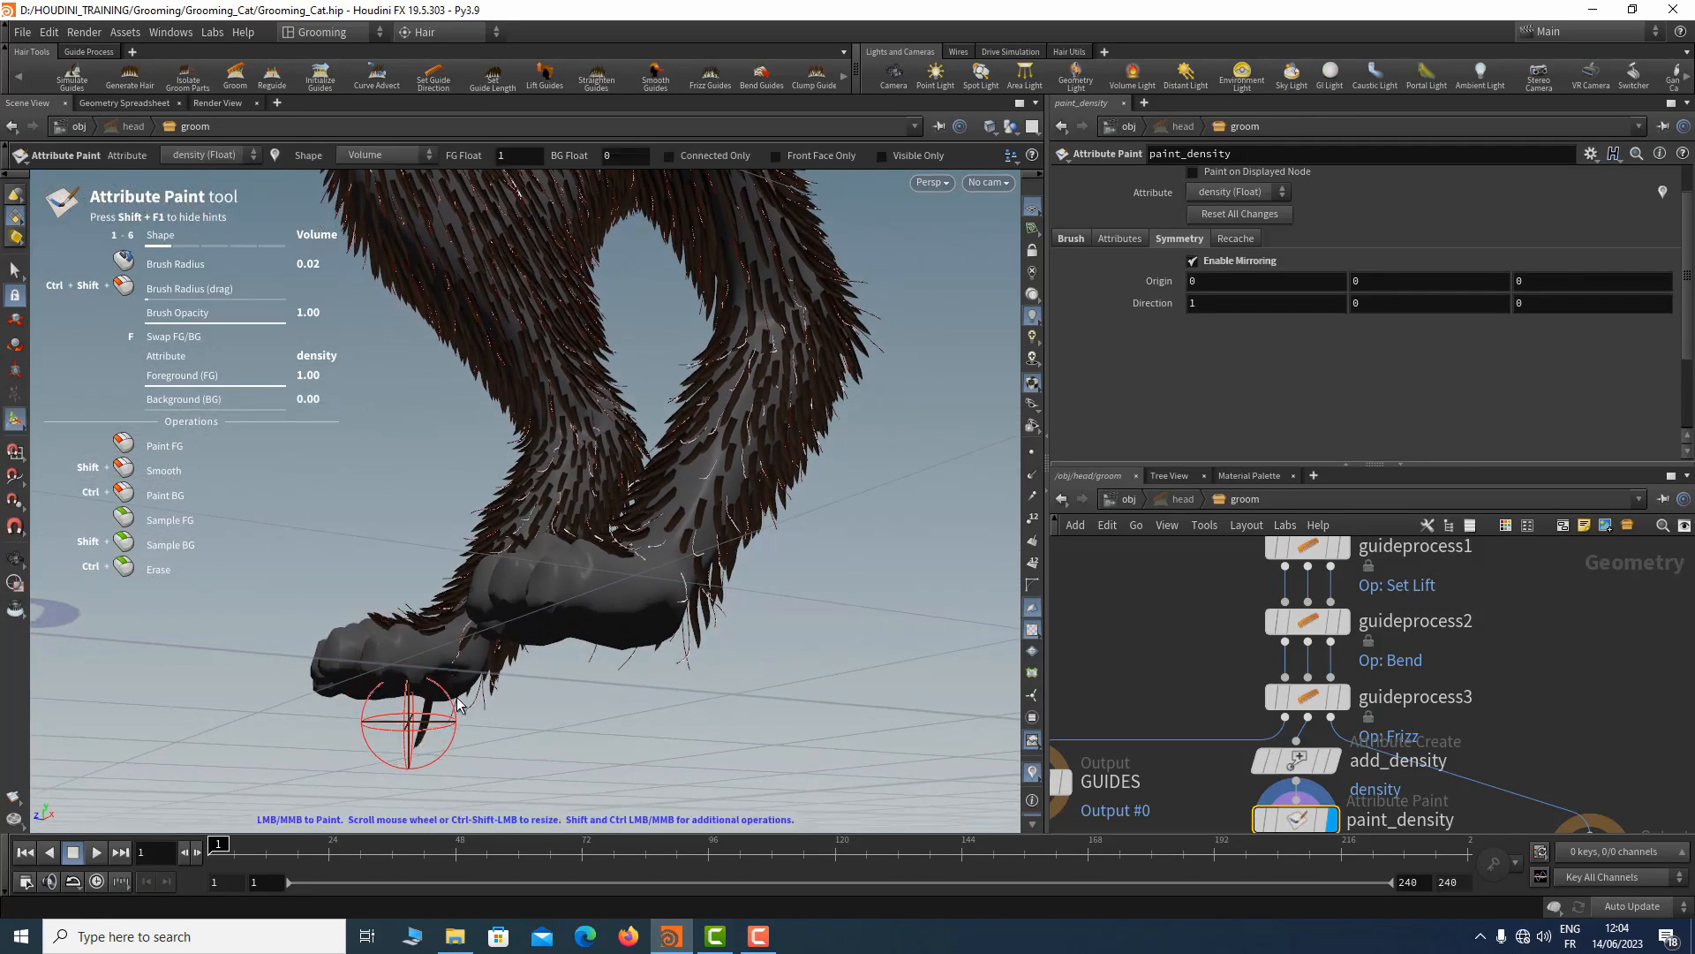
pyautogui.keyDown('alt'); pyautogui.moveTo(541, 709); pyautogui.dragTo(685, 730); pyautogui.keyUp('alt')
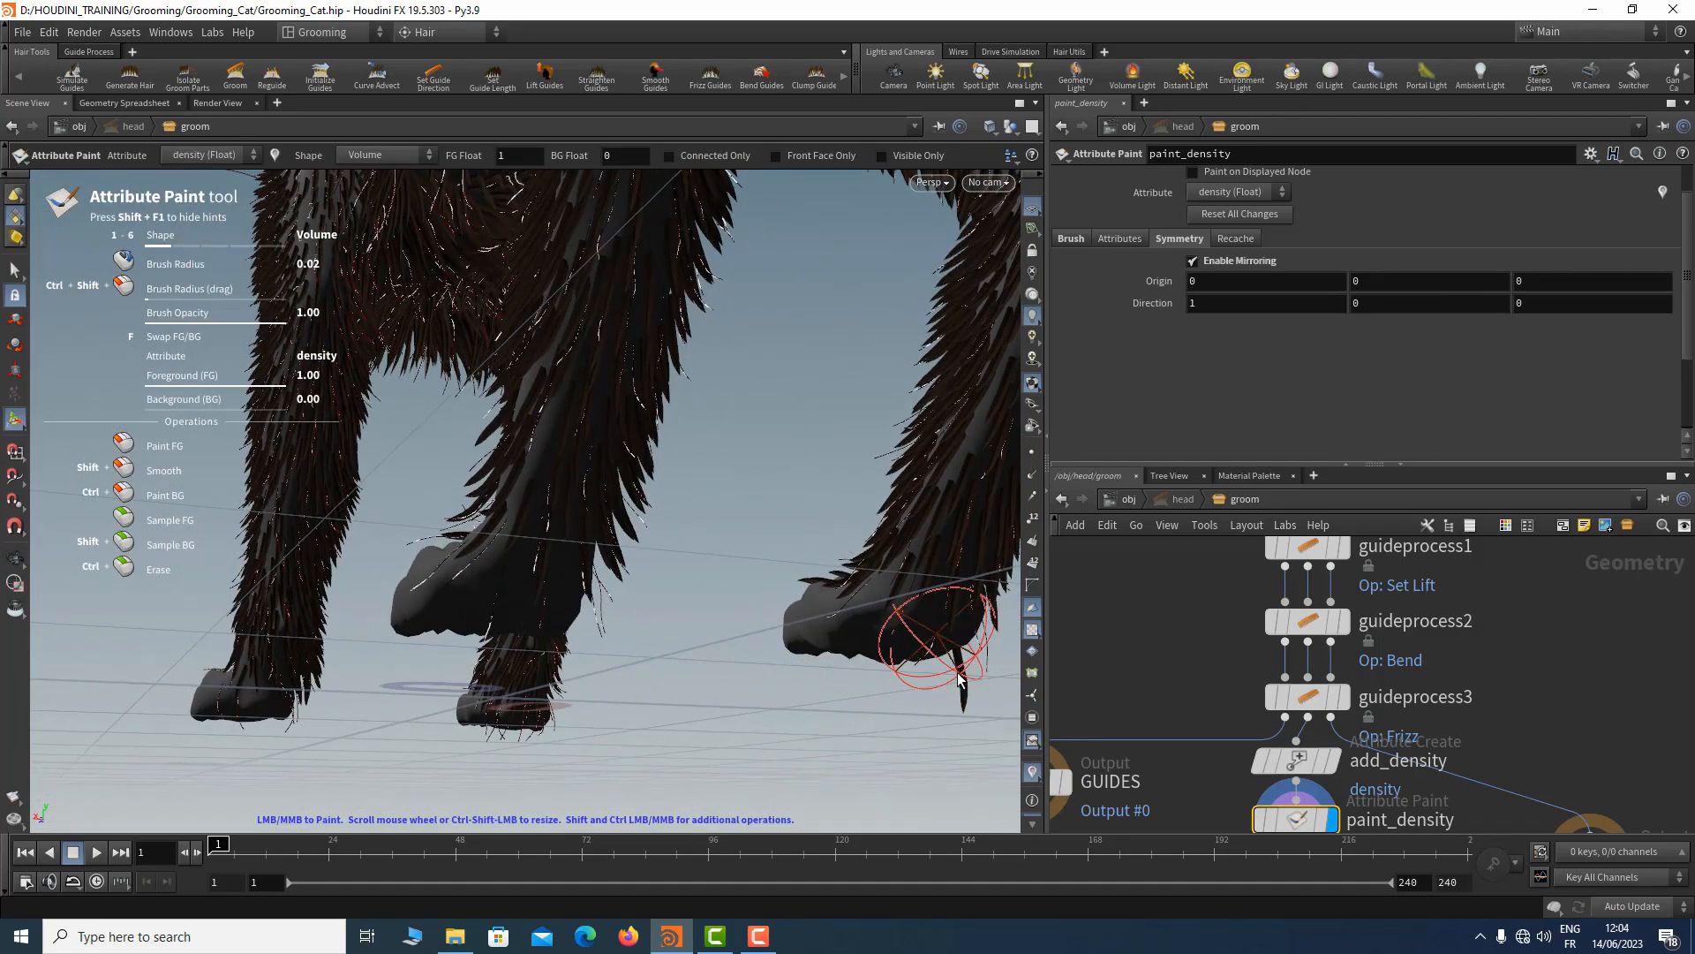
pyautogui.keyDown('alt'); pyautogui.moveTo(765, 703); pyautogui.dragTo(950, 727); pyautogui.keyUp('alt')
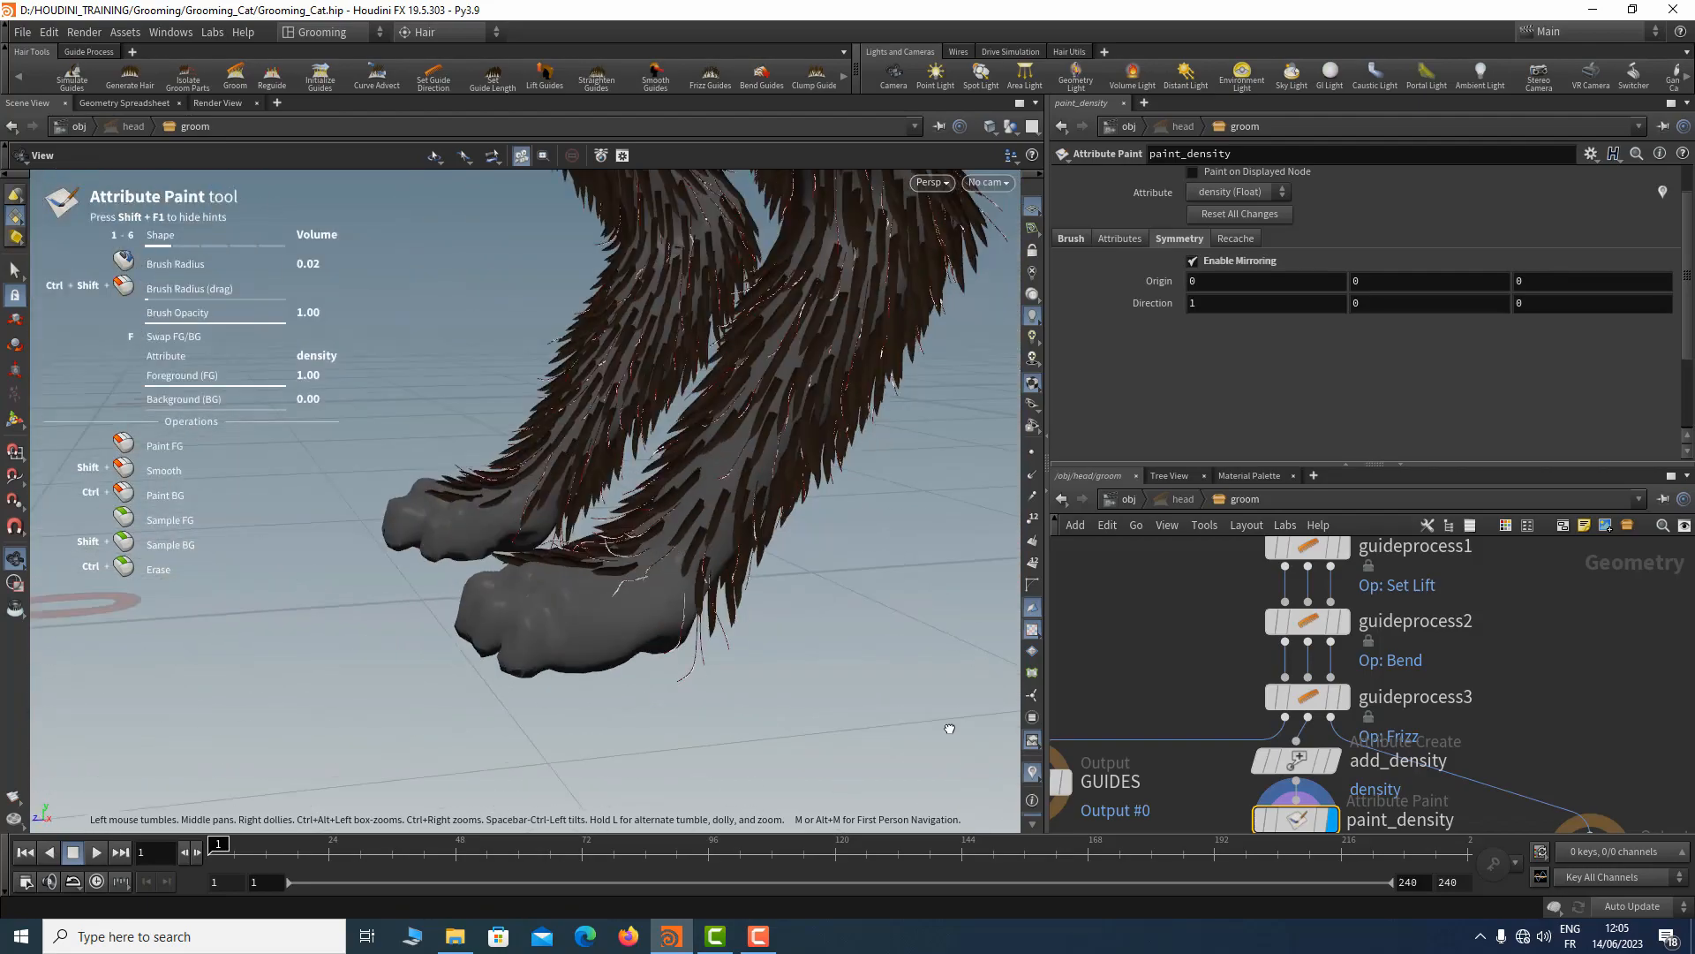
# Inspect the painted density on all four paws and examine the fur over the whole cat from the side
pyautogui.keyDown('alt'); pyautogui.moveTo(950, 727); pyautogui.dragTo(309, 630, button='right'); pyautogui.keyUp('alt')
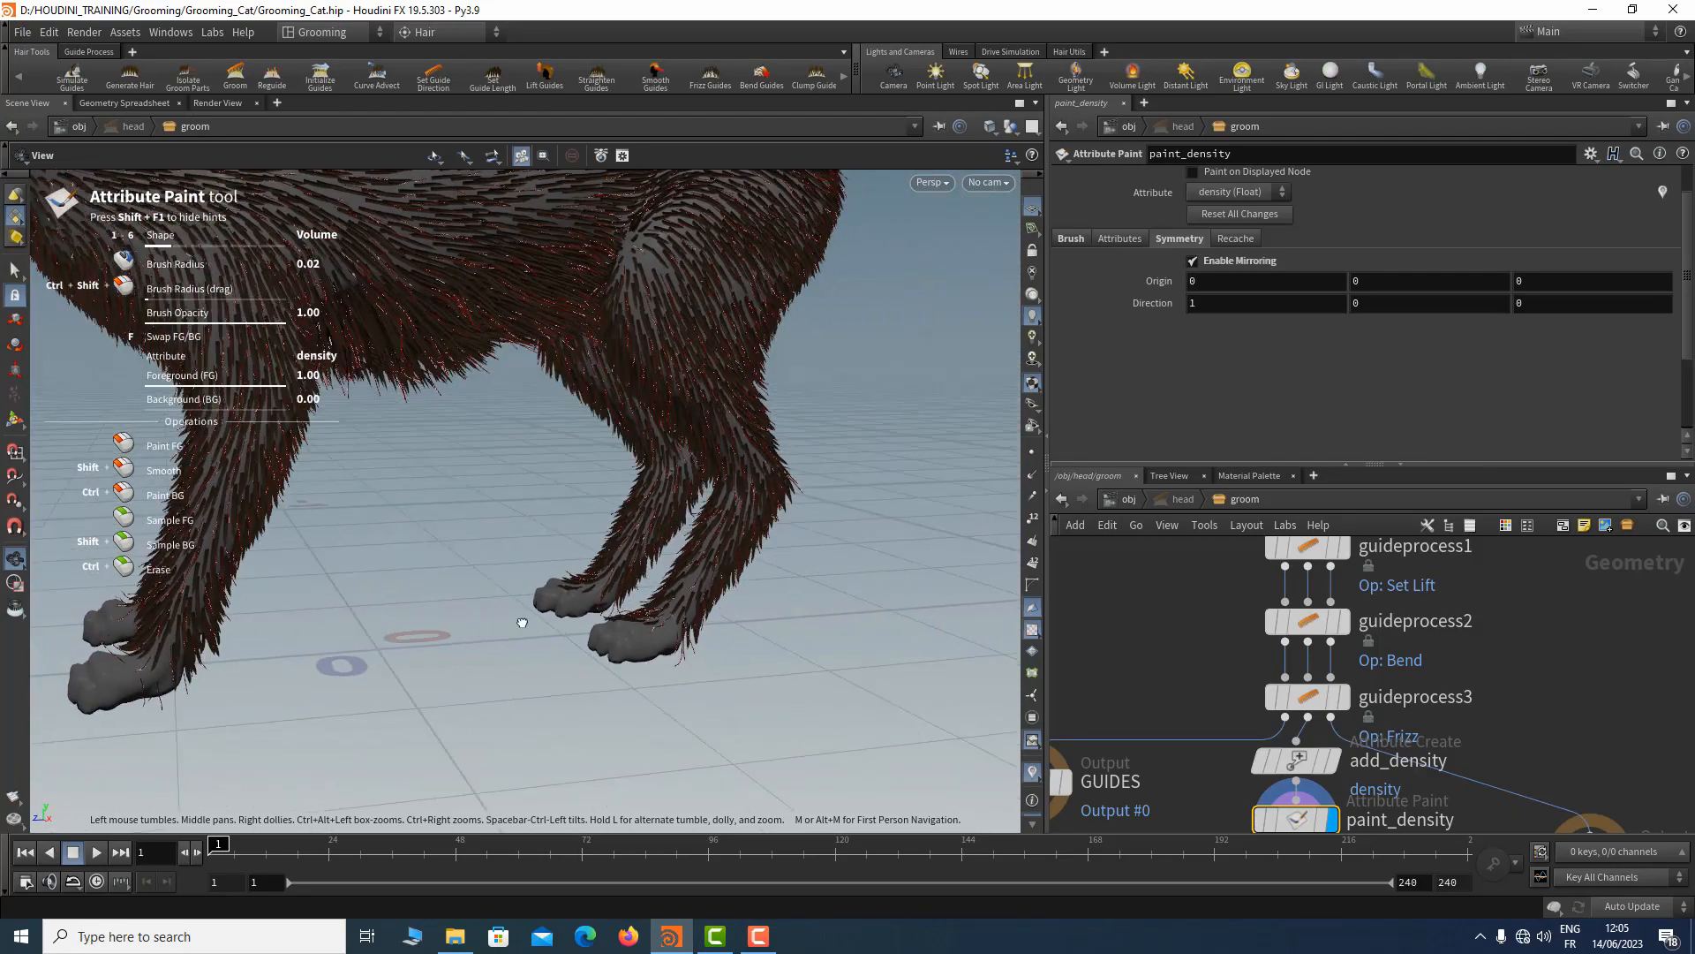
pyautogui.keyDown('alt'); pyautogui.moveTo(521, 624); pyautogui.dragTo(586, 617); pyautogui.keyUp('alt')
pyautogui.keyDown('alt'); pyautogui.moveTo(586, 617); pyautogui.dragTo(477, 608, button='right'); pyautogui.keyUp('alt')
pyautogui.keyDown('alt'); pyautogui.moveTo(572, 570); pyautogui.dragTo(359, 617); pyautogui.keyUp('alt')
pyautogui.keyDown('alt'); pyautogui.moveTo(359, 618); pyautogui.dragTo(424, 574, button='right'); pyautogui.keyUp('alt')
pyautogui.keyDown('alt'); pyautogui.moveTo(423, 575); pyautogui.dragTo(603, 690, button='middle'); pyautogui.keyUp('alt')
pyautogui.keyDown('alt'); pyautogui.moveTo(603, 691); pyautogui.dragTo(635, 597); pyautogui.keyUp('alt')
pyautogui.keyDown('alt'); pyautogui.moveTo(635, 597); pyautogui.dragTo(927, 543, button='right'); pyautogui.keyUp('alt')
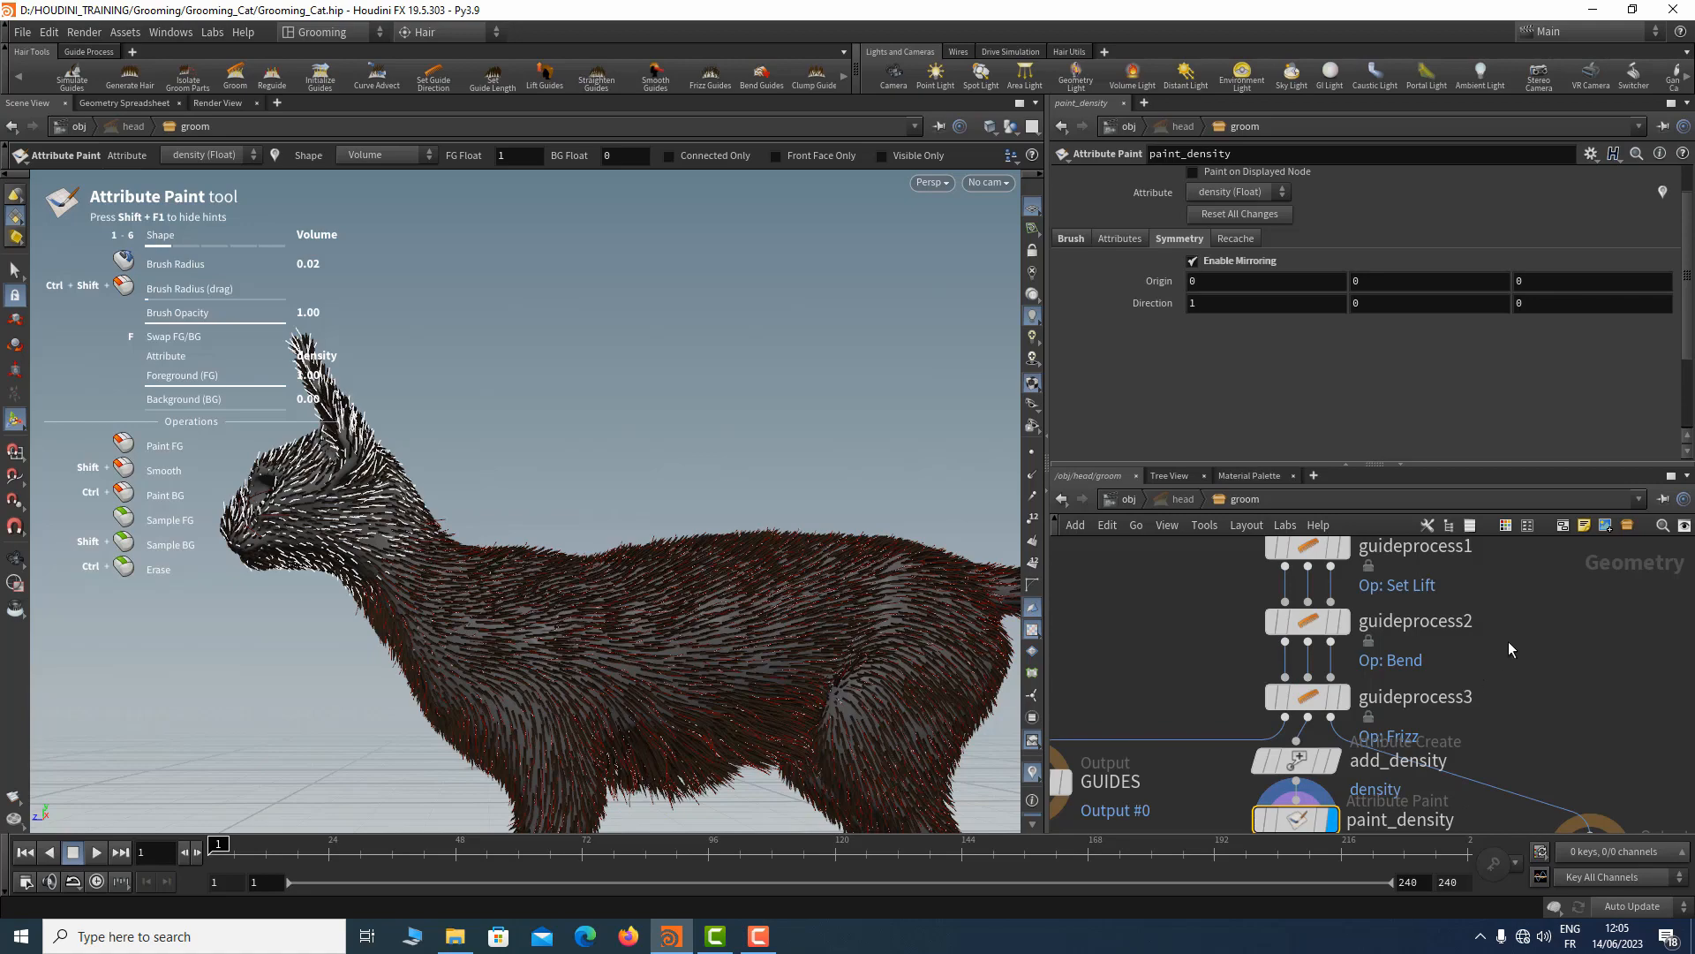
pyautogui.press('alt')
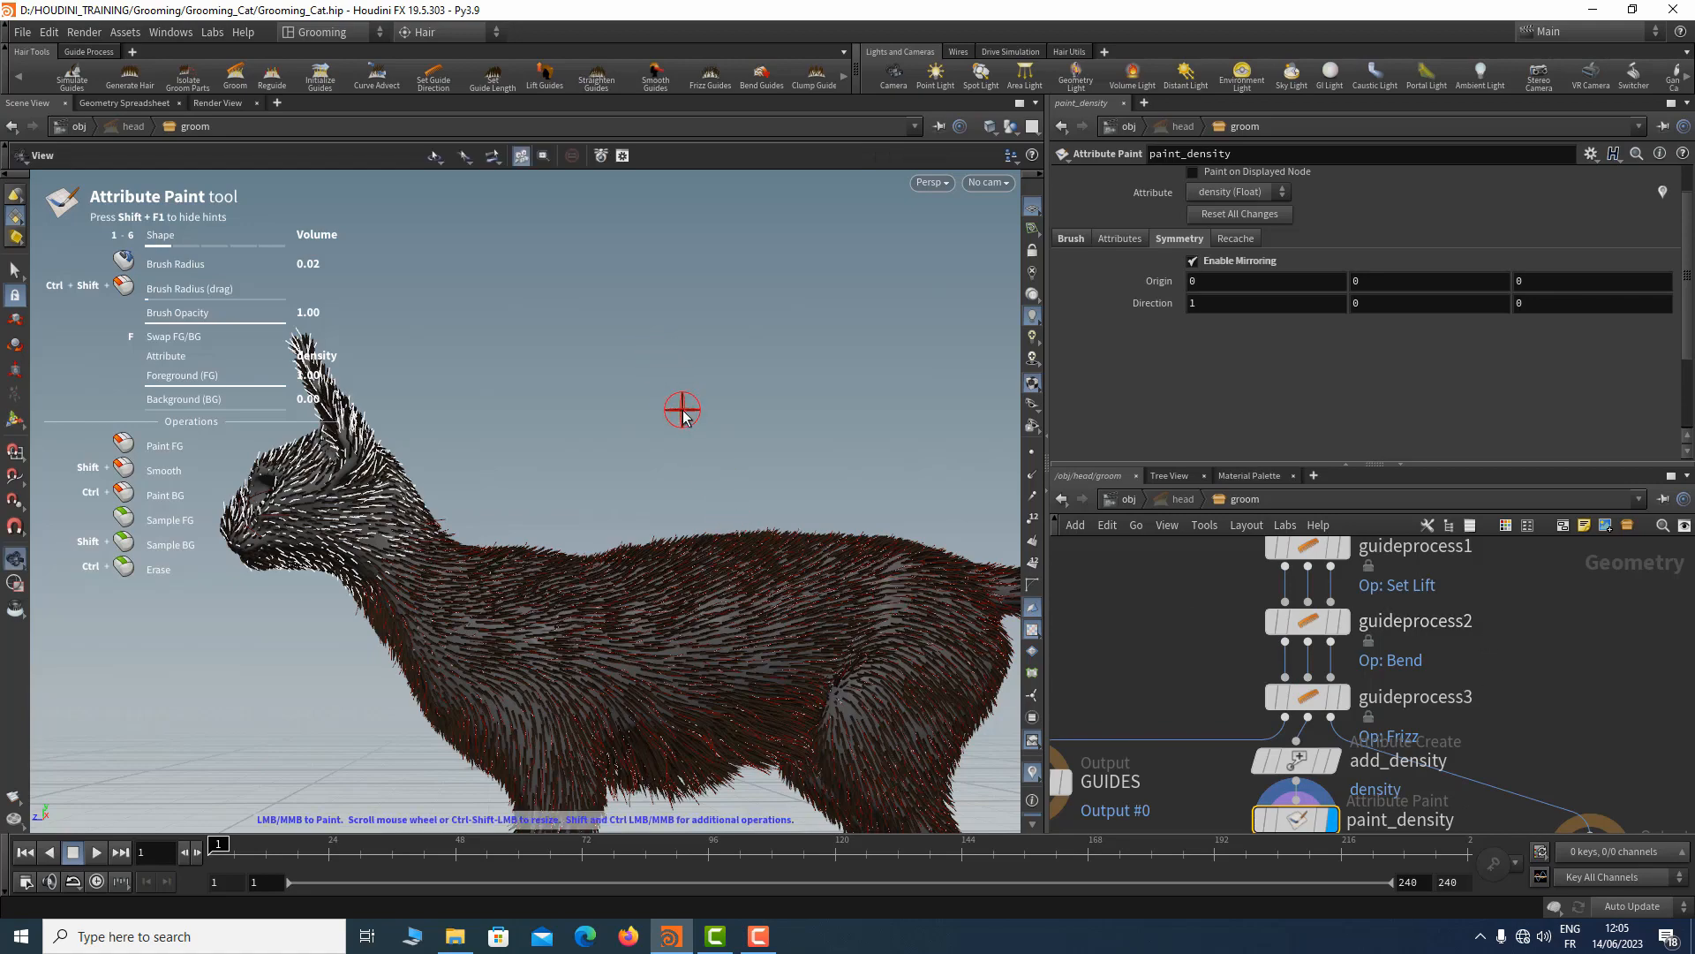
pyautogui.keyDown('alt'); pyautogui.moveTo(683, 415); pyautogui.dragTo(558, 250, button='middle'); pyautogui.keyUp('alt')
pyautogui.keyDown('alt'); pyautogui.moveTo(617, 288); pyautogui.dragTo(552, 299, button='right'); pyautogui.keyUp('alt')
pyautogui.keyDown('alt'); pyautogui.moveTo(560, 299); pyautogui.dragTo(548, 265, button='middle'); pyautogui.keyUp('alt')
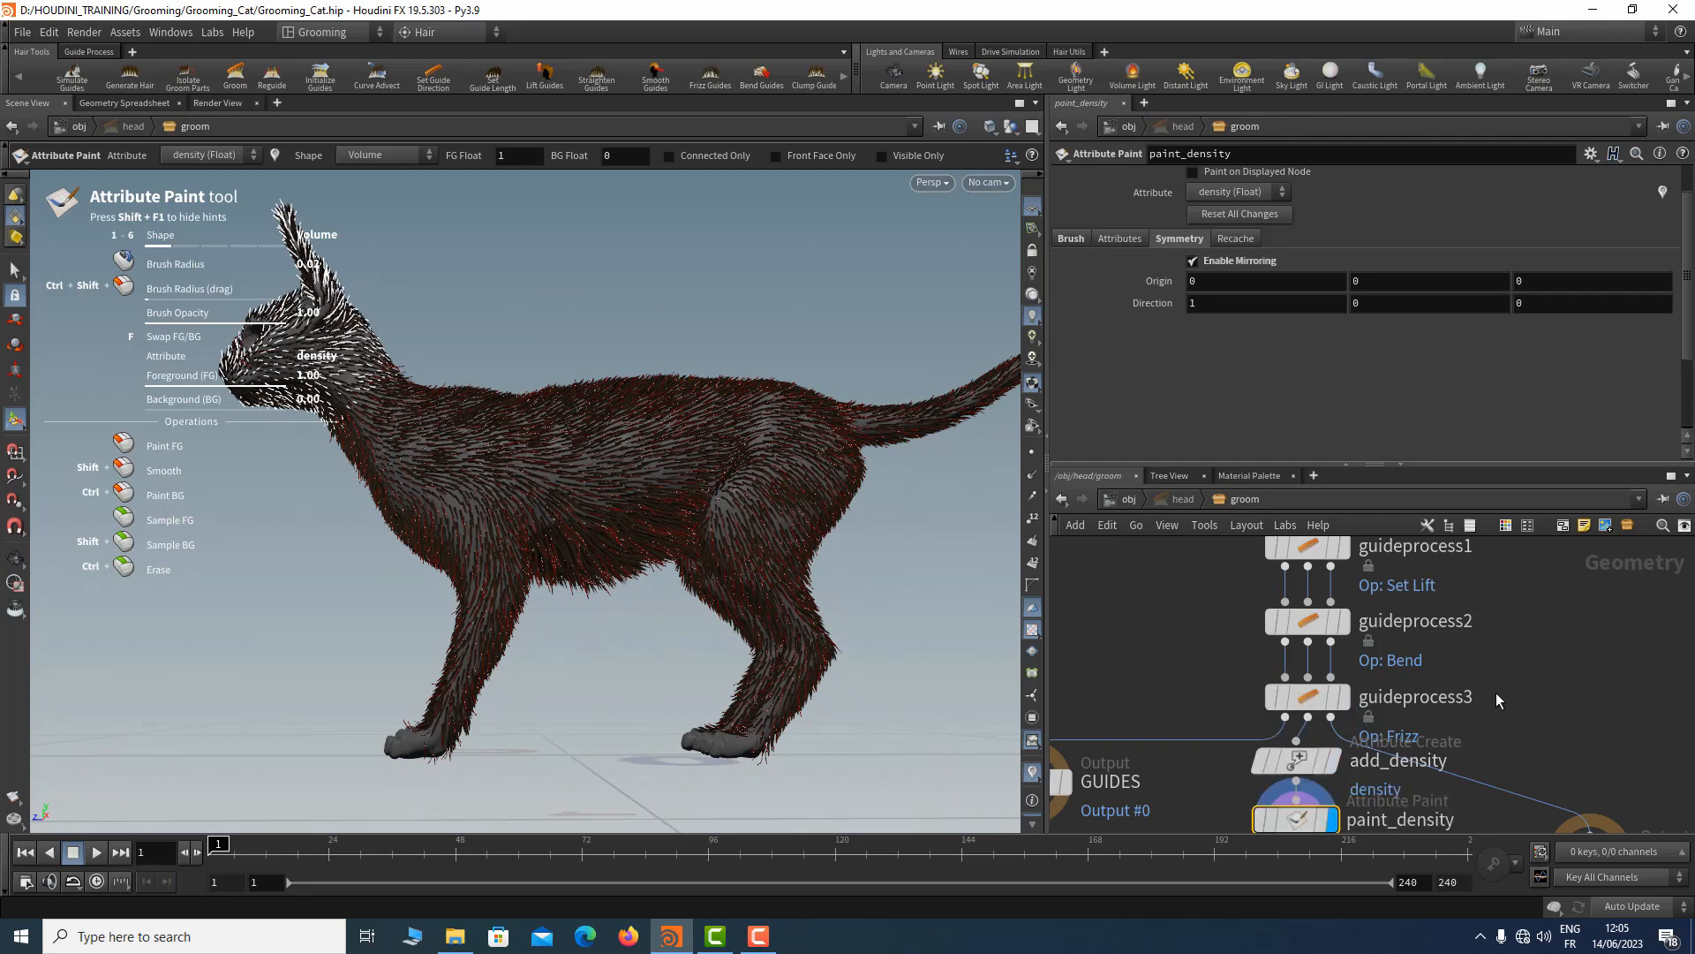
# Try adding a Set Guide Length process after paint_density with the SKIN output moved down, and undo both changes
pyautogui.moveTo(1492, 678); pyautogui.dragTo(1472, 613, button='middle')
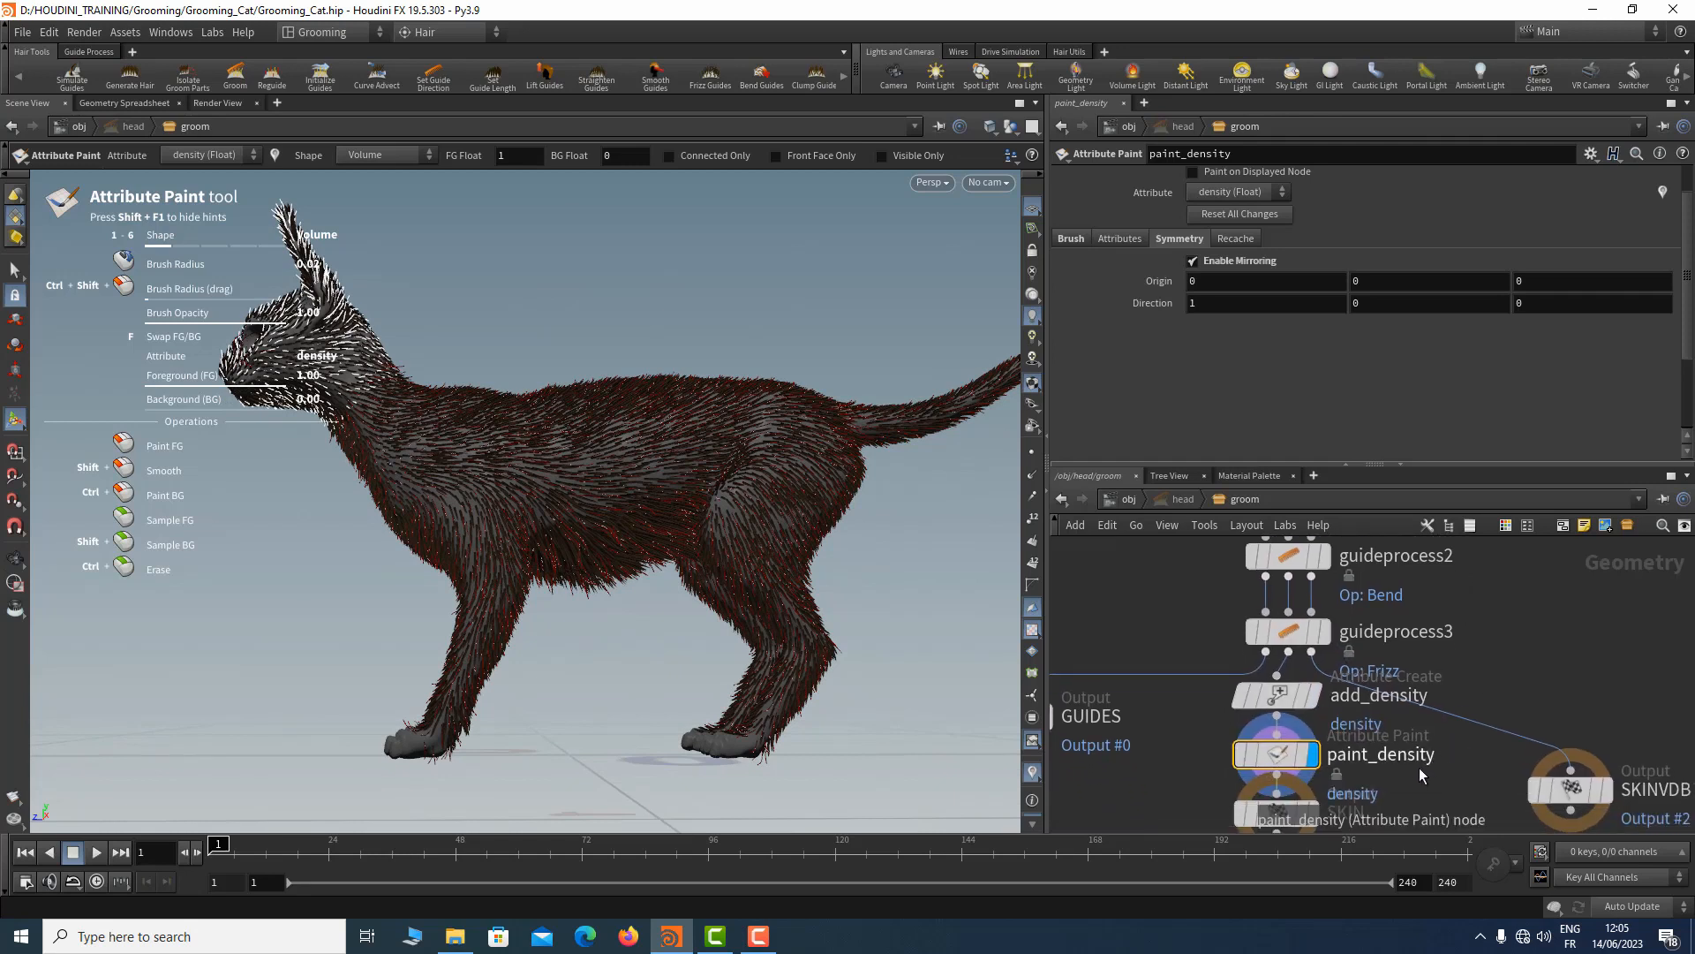
pyautogui.moveTo(1418, 749); pyautogui.dragTo(1421, 702, button='middle')
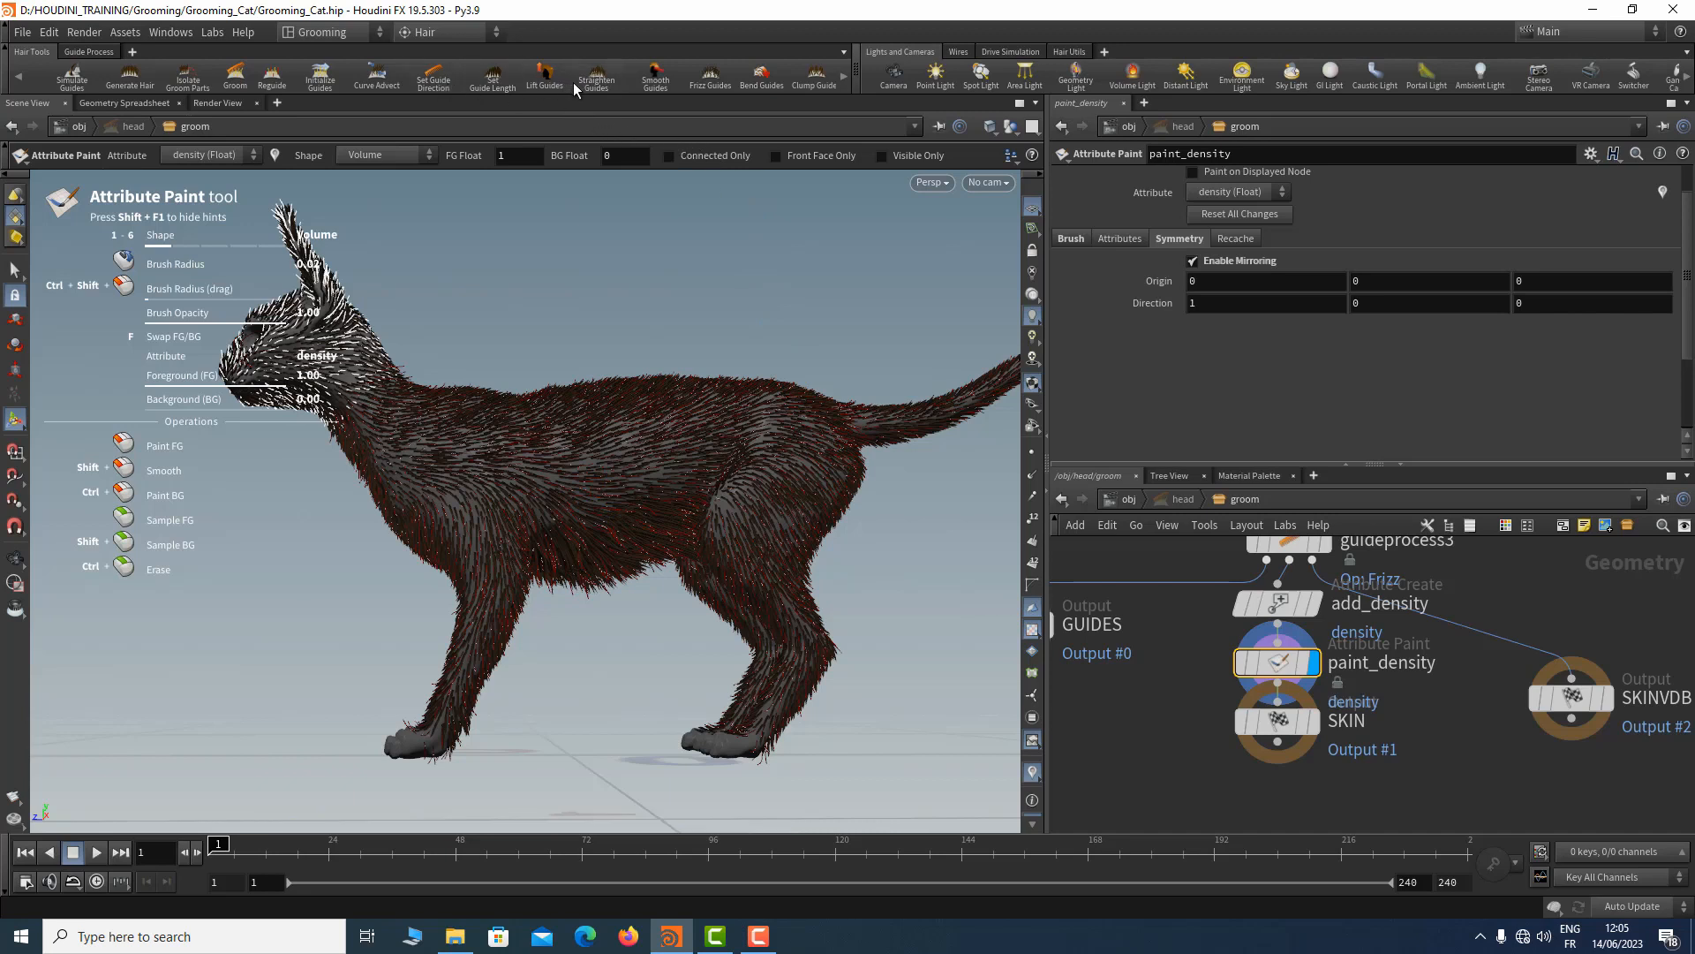
pyautogui.click(492, 77)
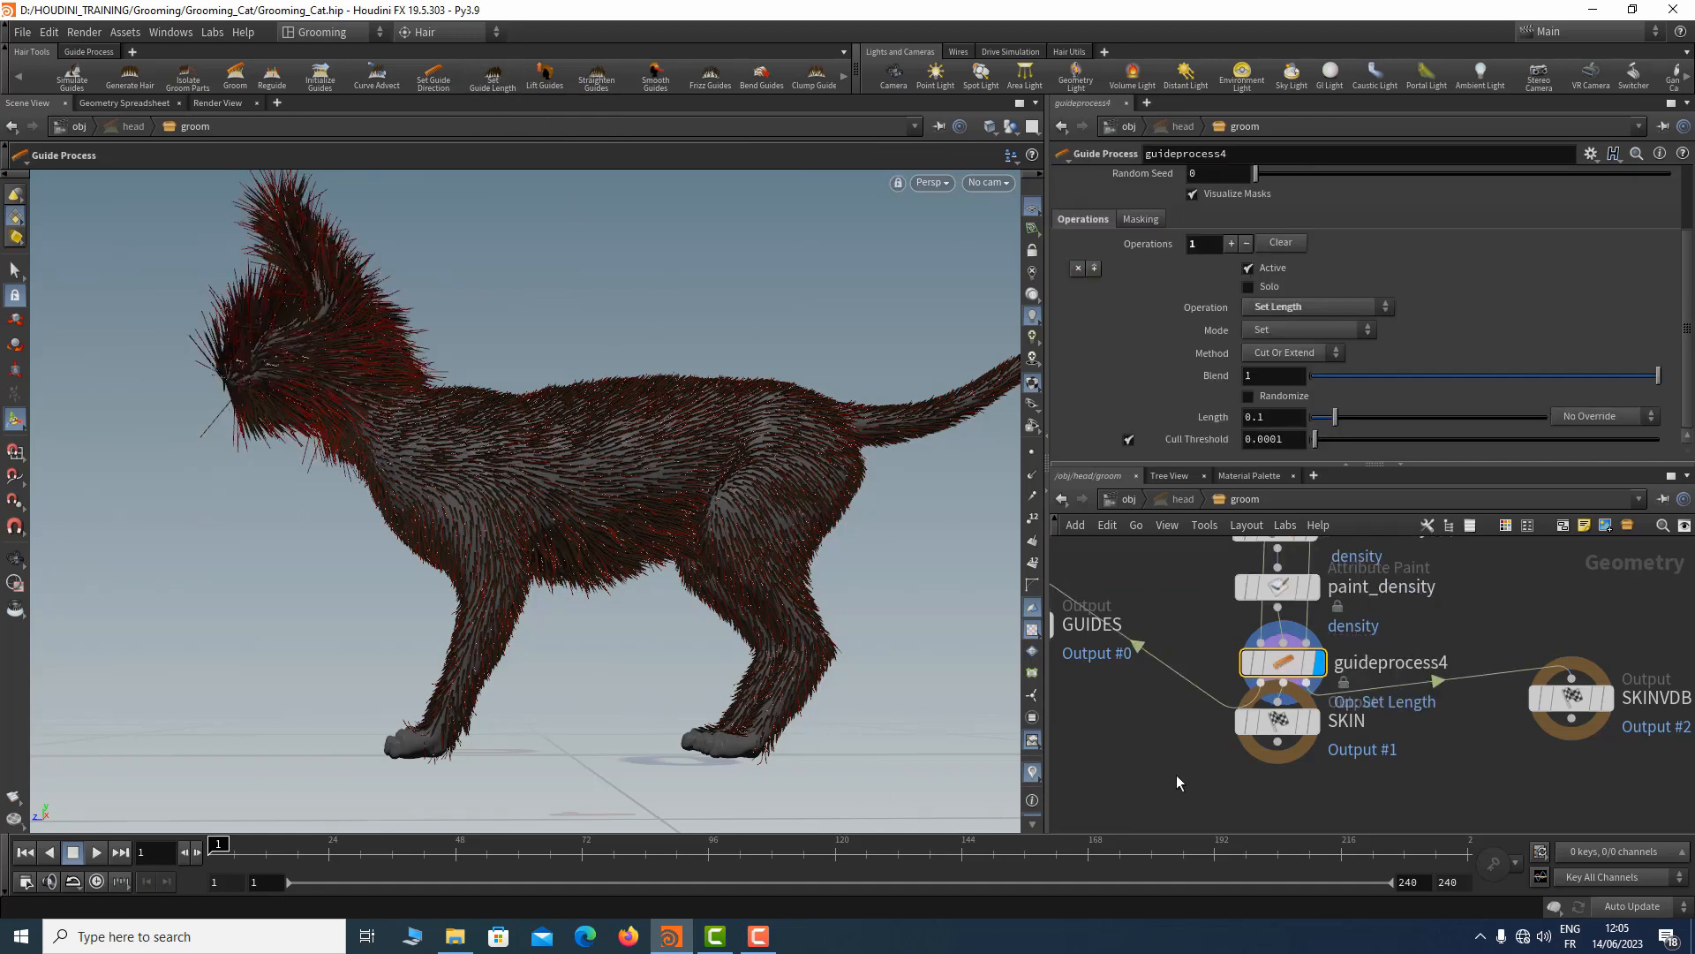
pyautogui.moveTo(1263, 724); pyautogui.dragTo(1269, 805)
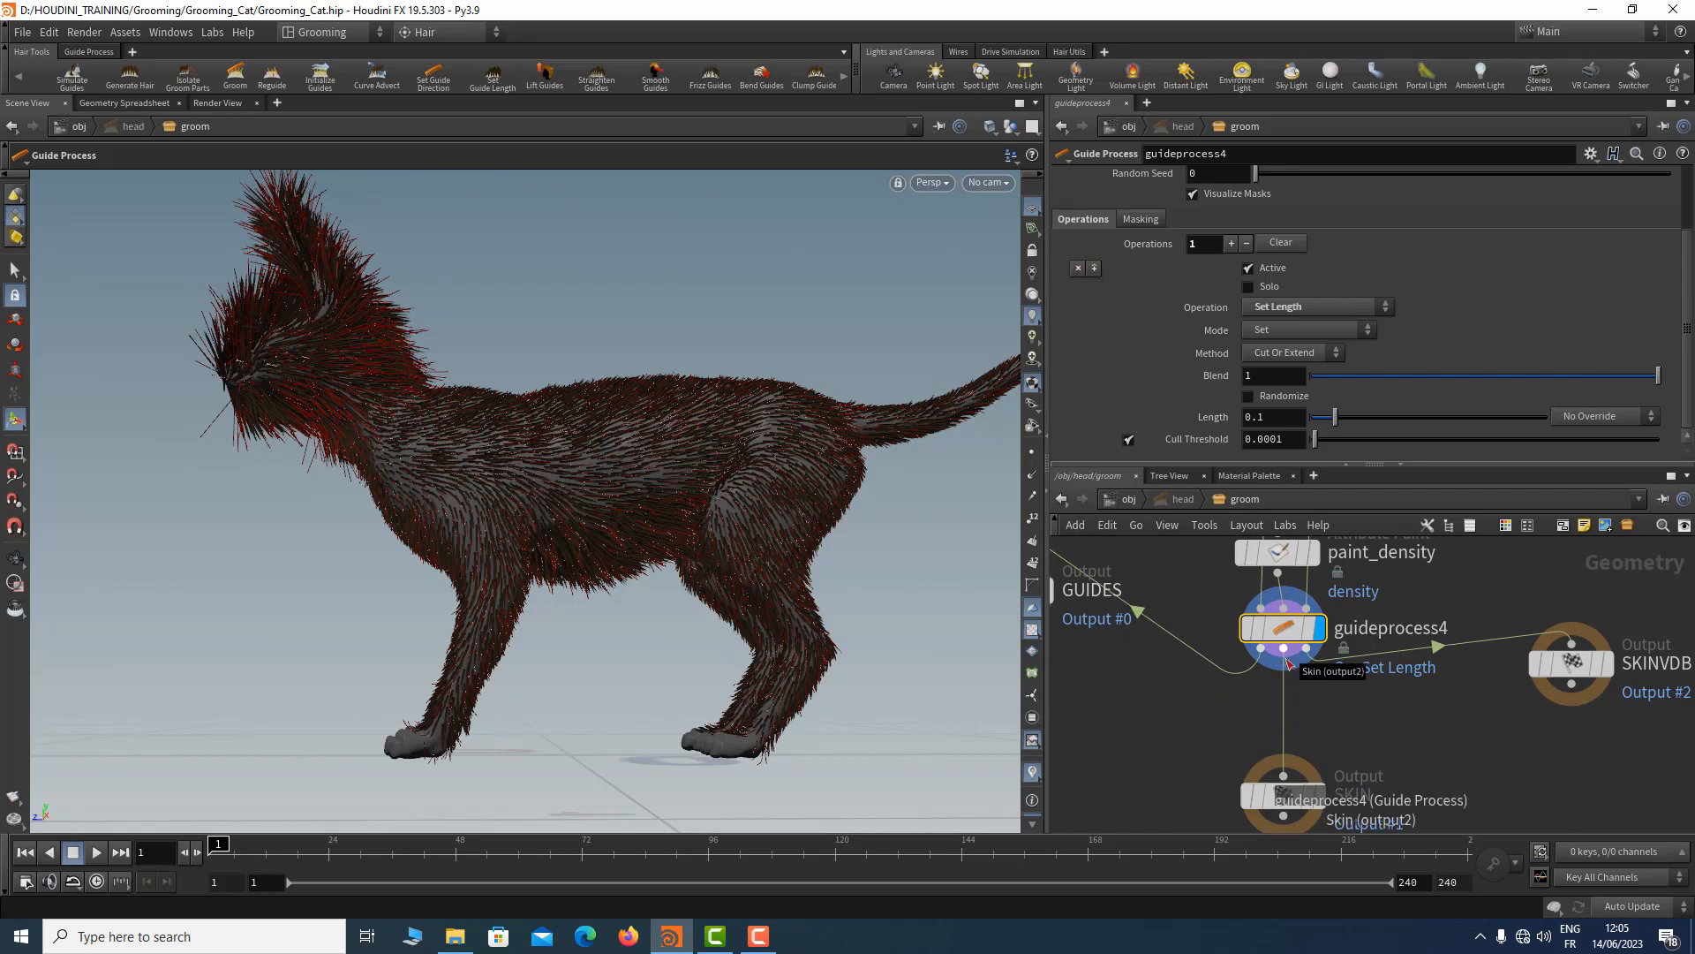
pyautogui.moveTo(1279, 637)
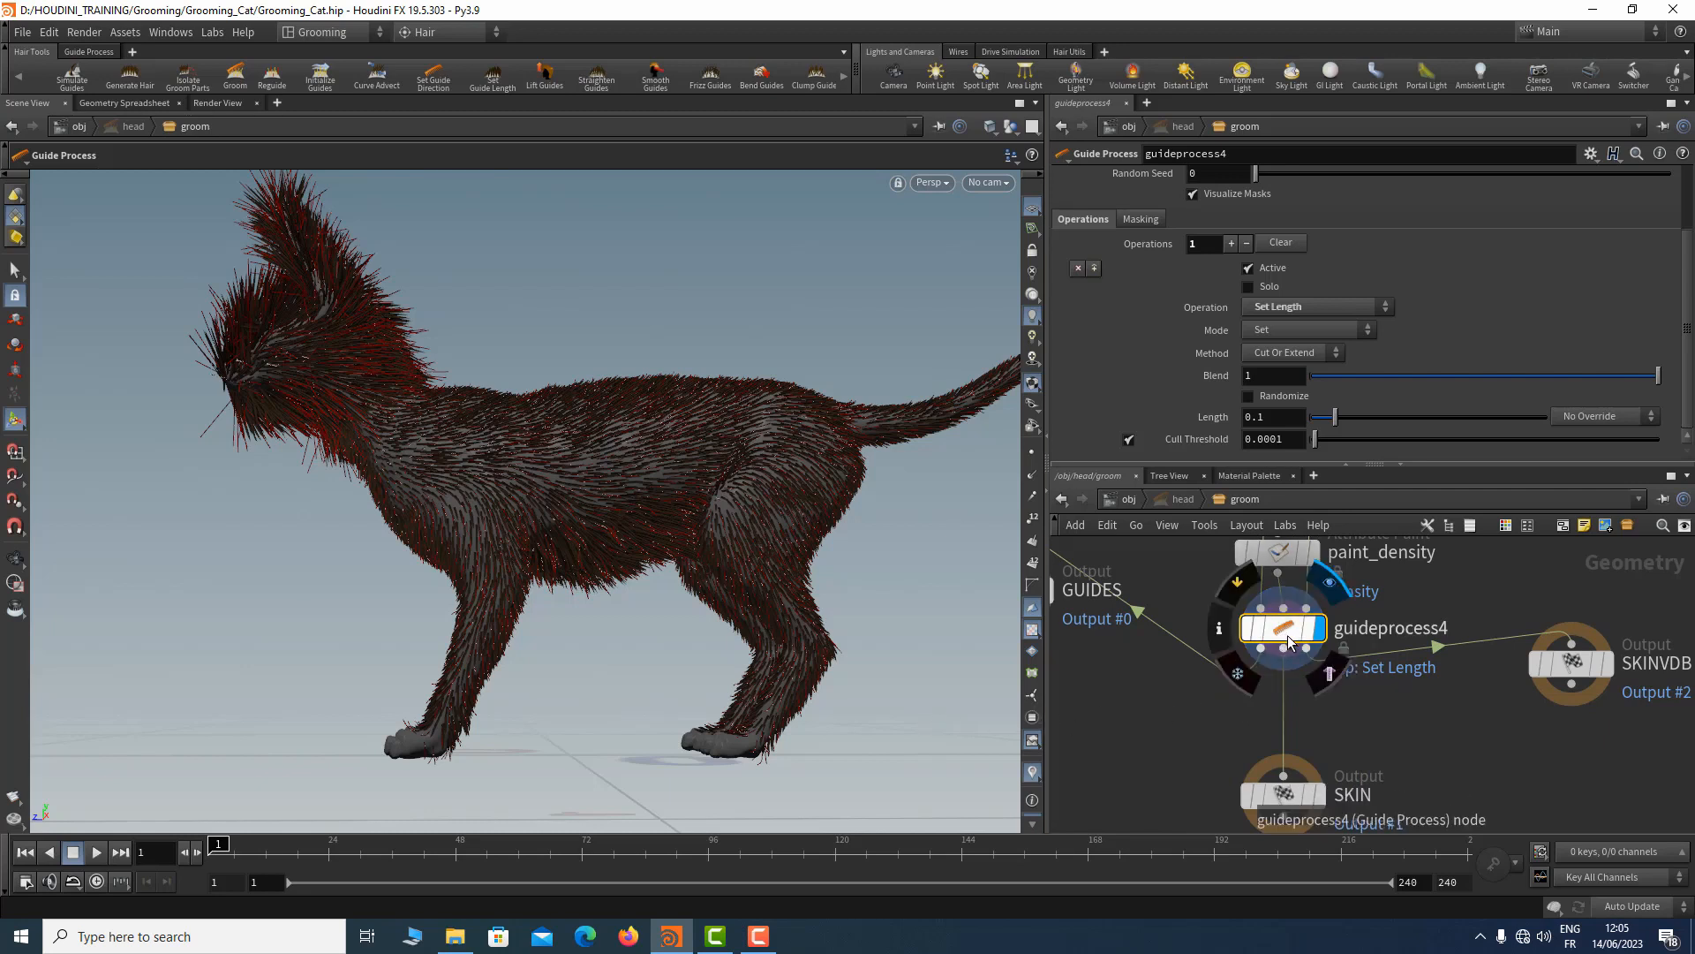
pyautogui.hotkey('ctrl', 'z')
pyautogui.hotkey('ctrl', 'z')
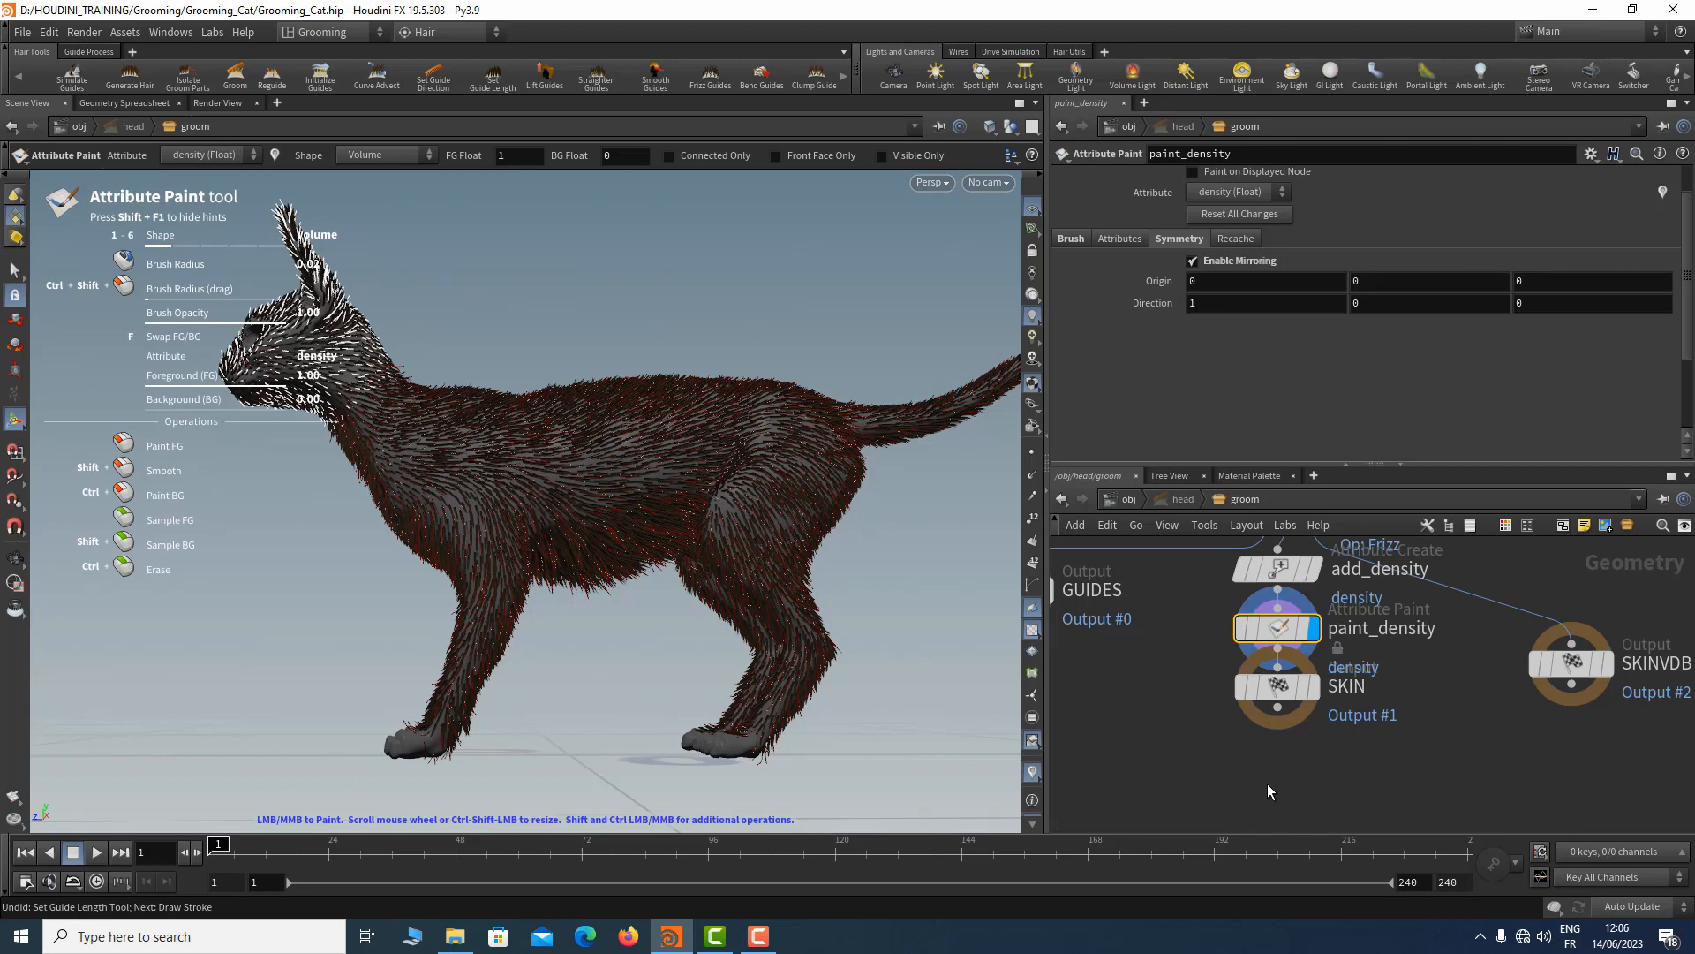
# Move the SKIN output node further away from paint_density and return to the object level
pyautogui.moveTo(1280, 697); pyautogui.dragTo(1360, 781)
pyautogui.press('u')
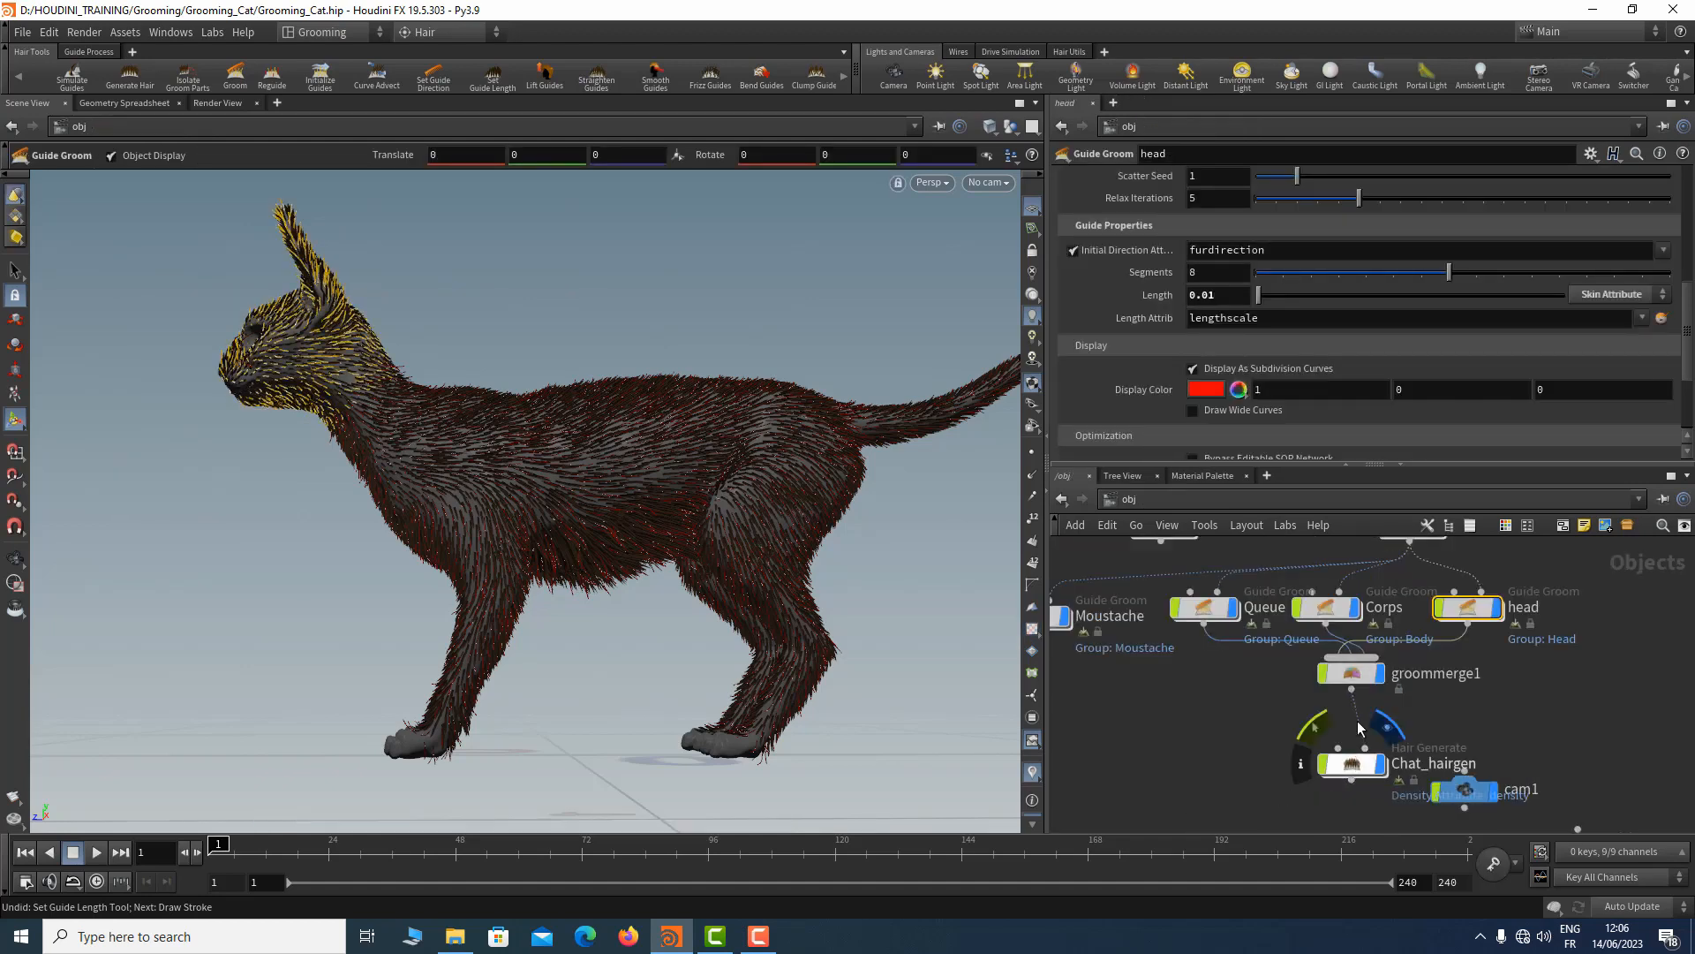
# Move groommerge1 closer to Chat_hairgen, check the network inside Chat_hairgen, and shift cam1 clear of the hair node
pyautogui.moveTo(1359, 675); pyautogui.dragTo(1359, 707)
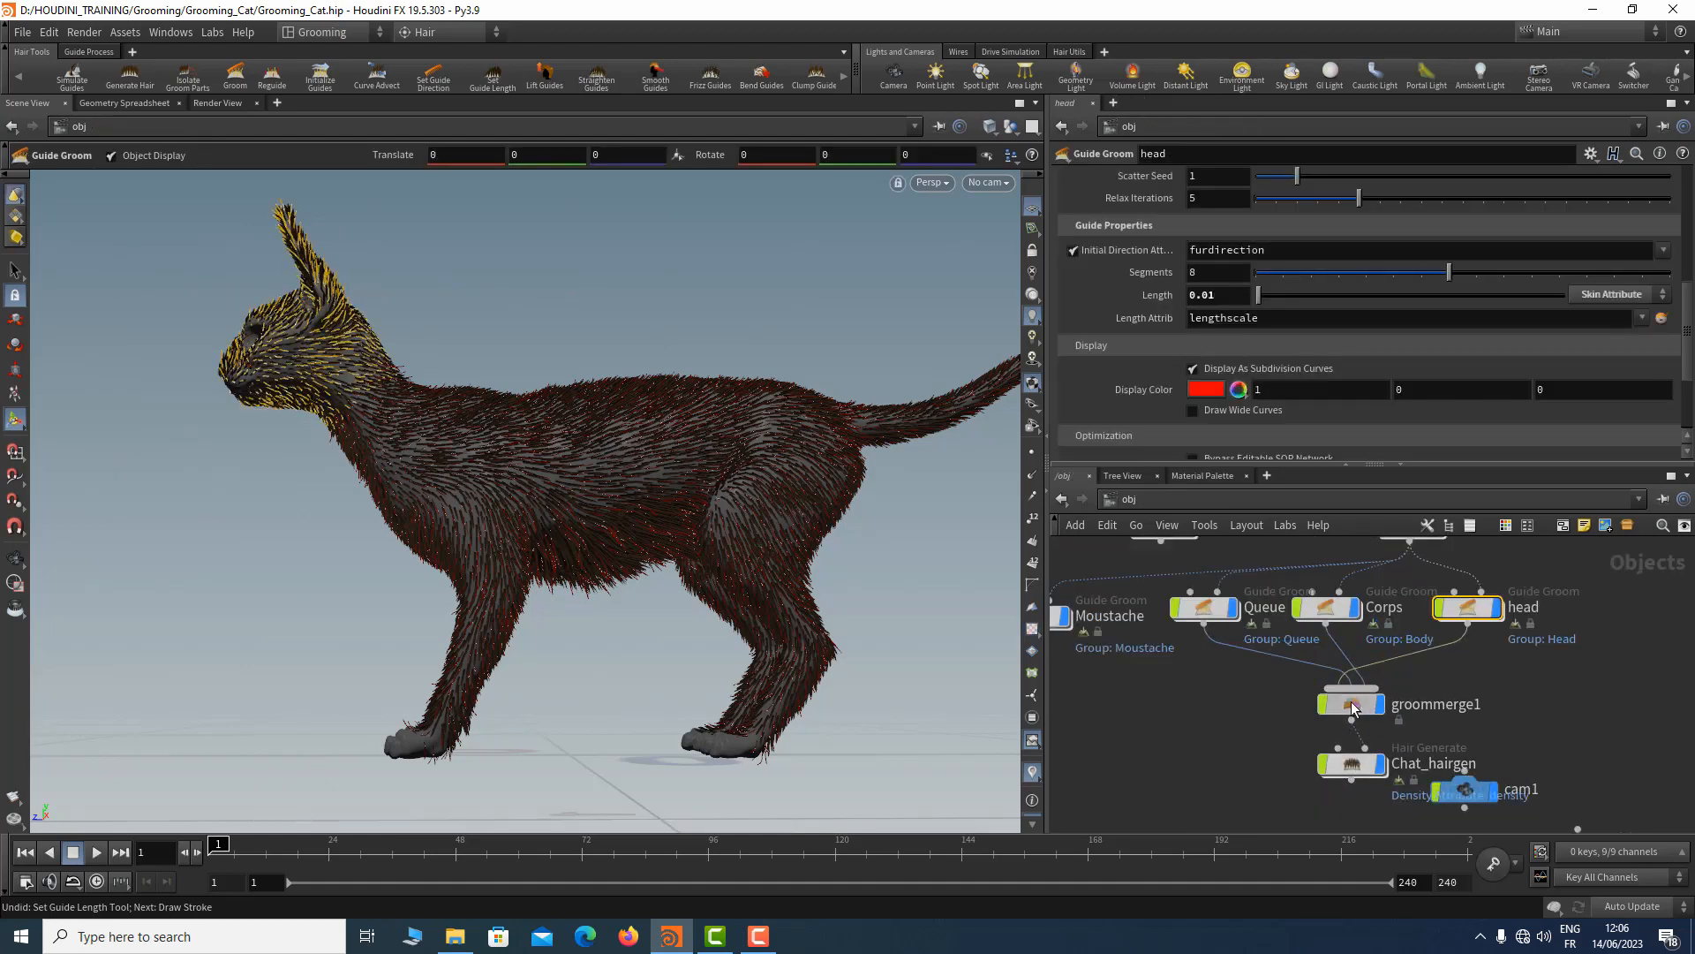
pyautogui.click(1351, 765)
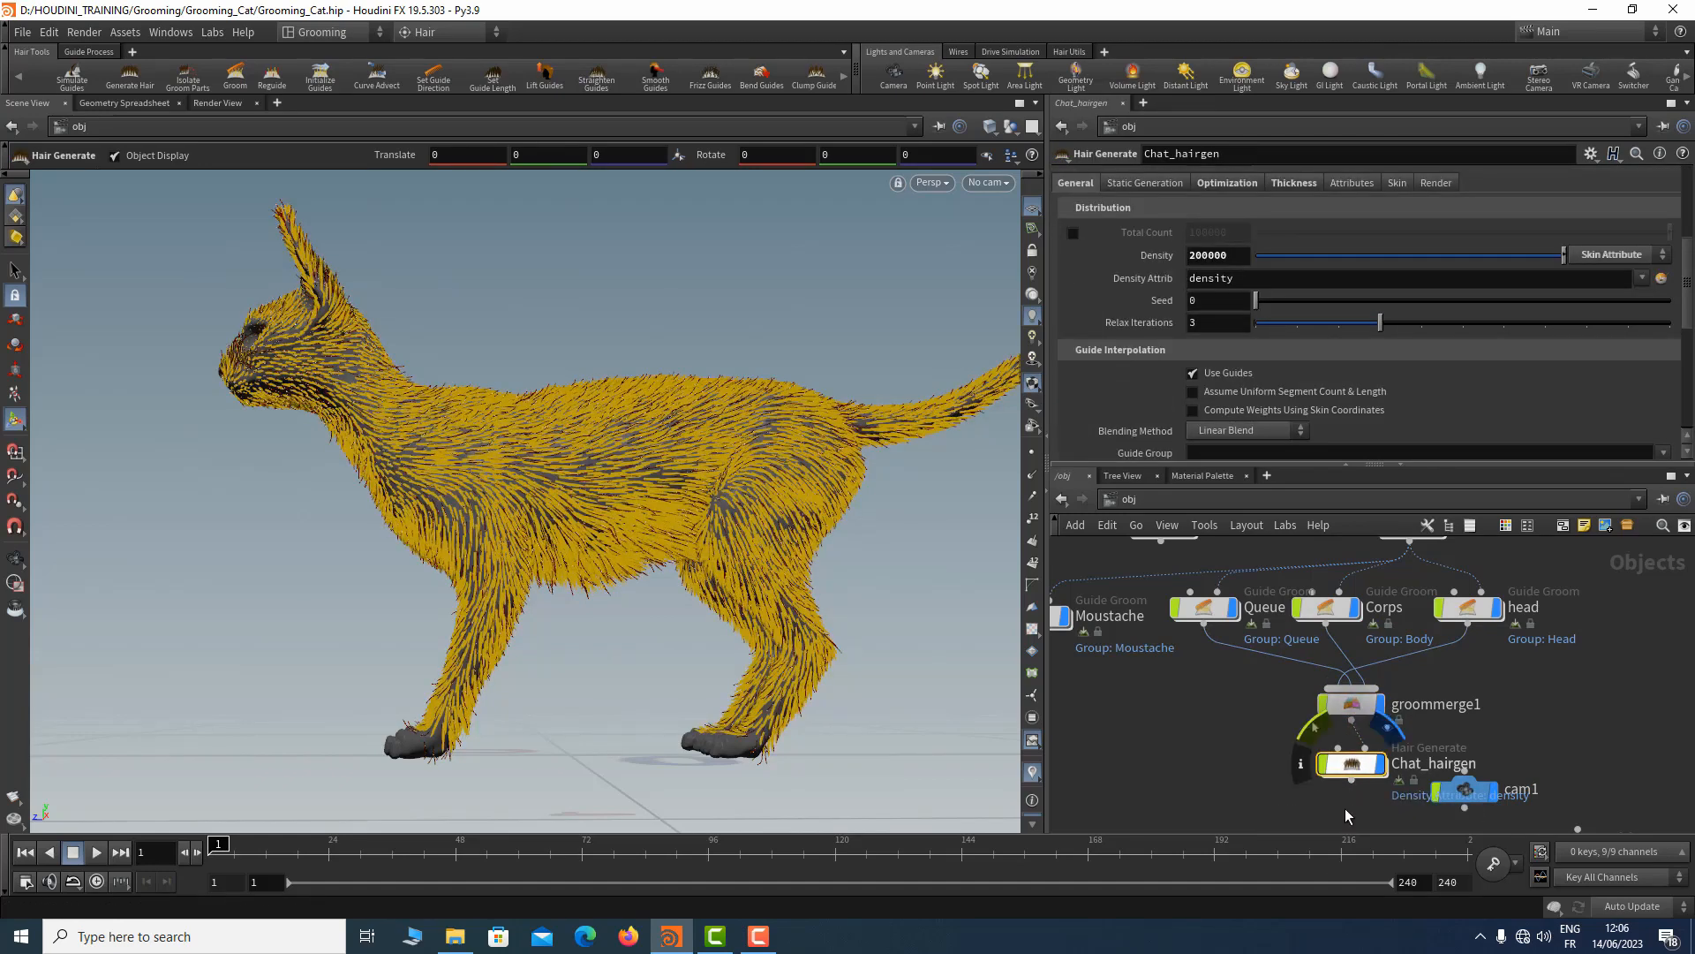
pyautogui.doubleClick(1353, 766)
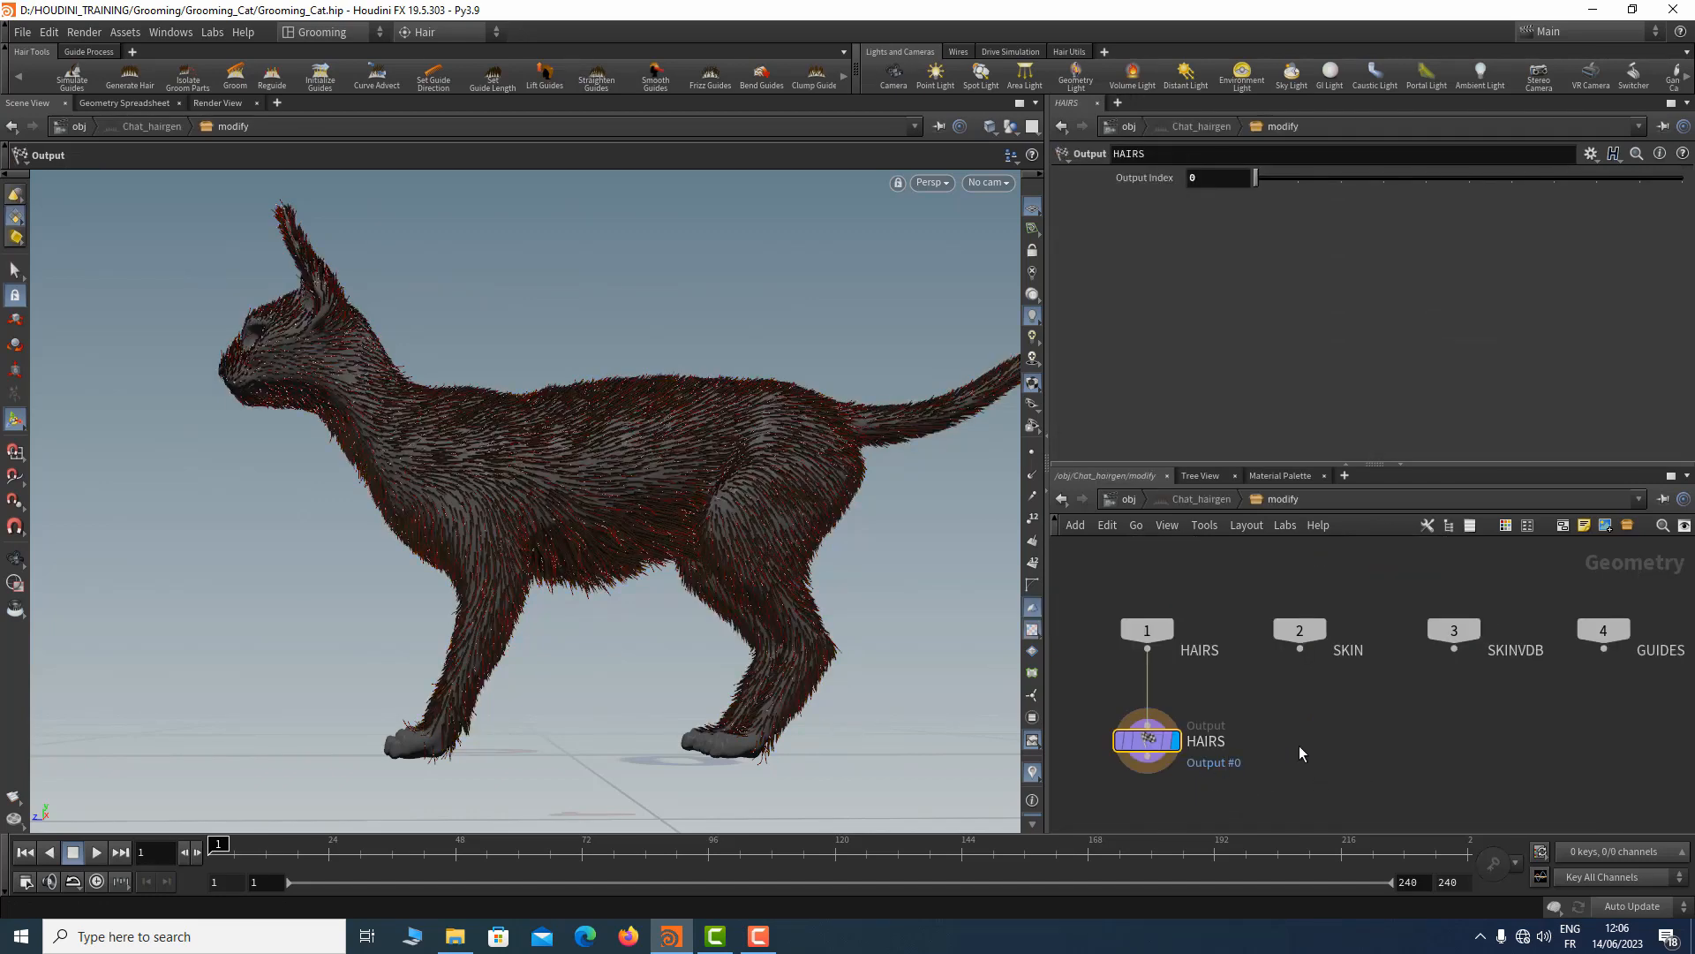
pyautogui.press('u')
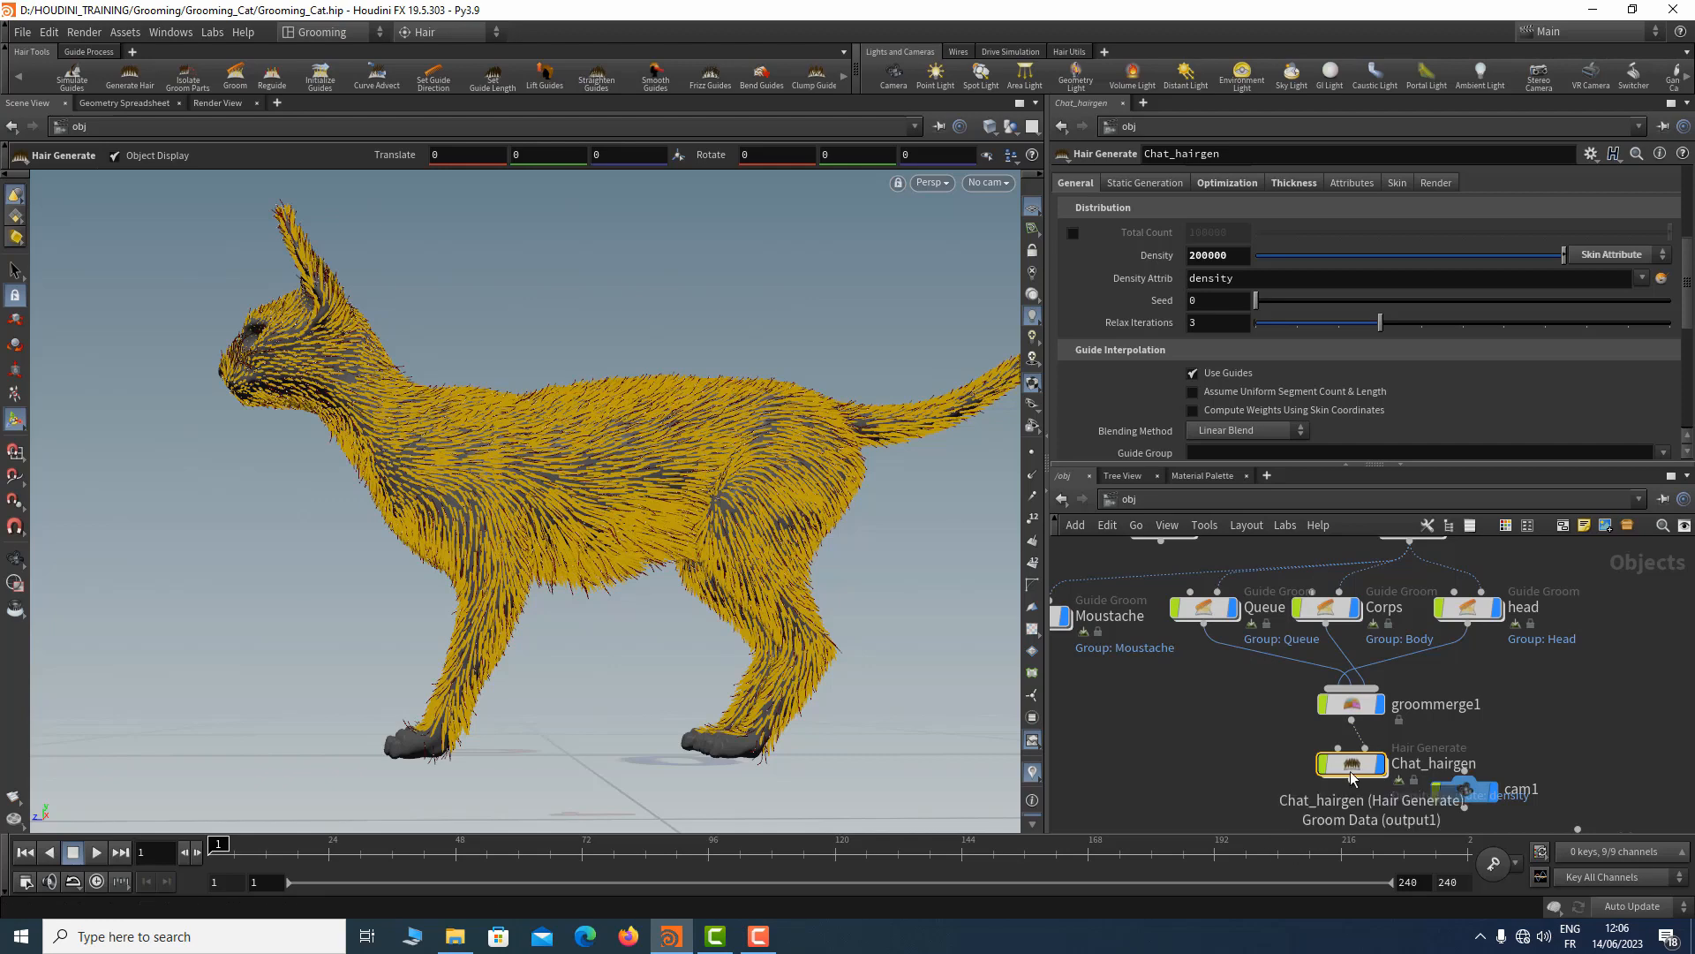
pyautogui.moveTo(1446, 776); pyautogui.dragTo(1594, 736)
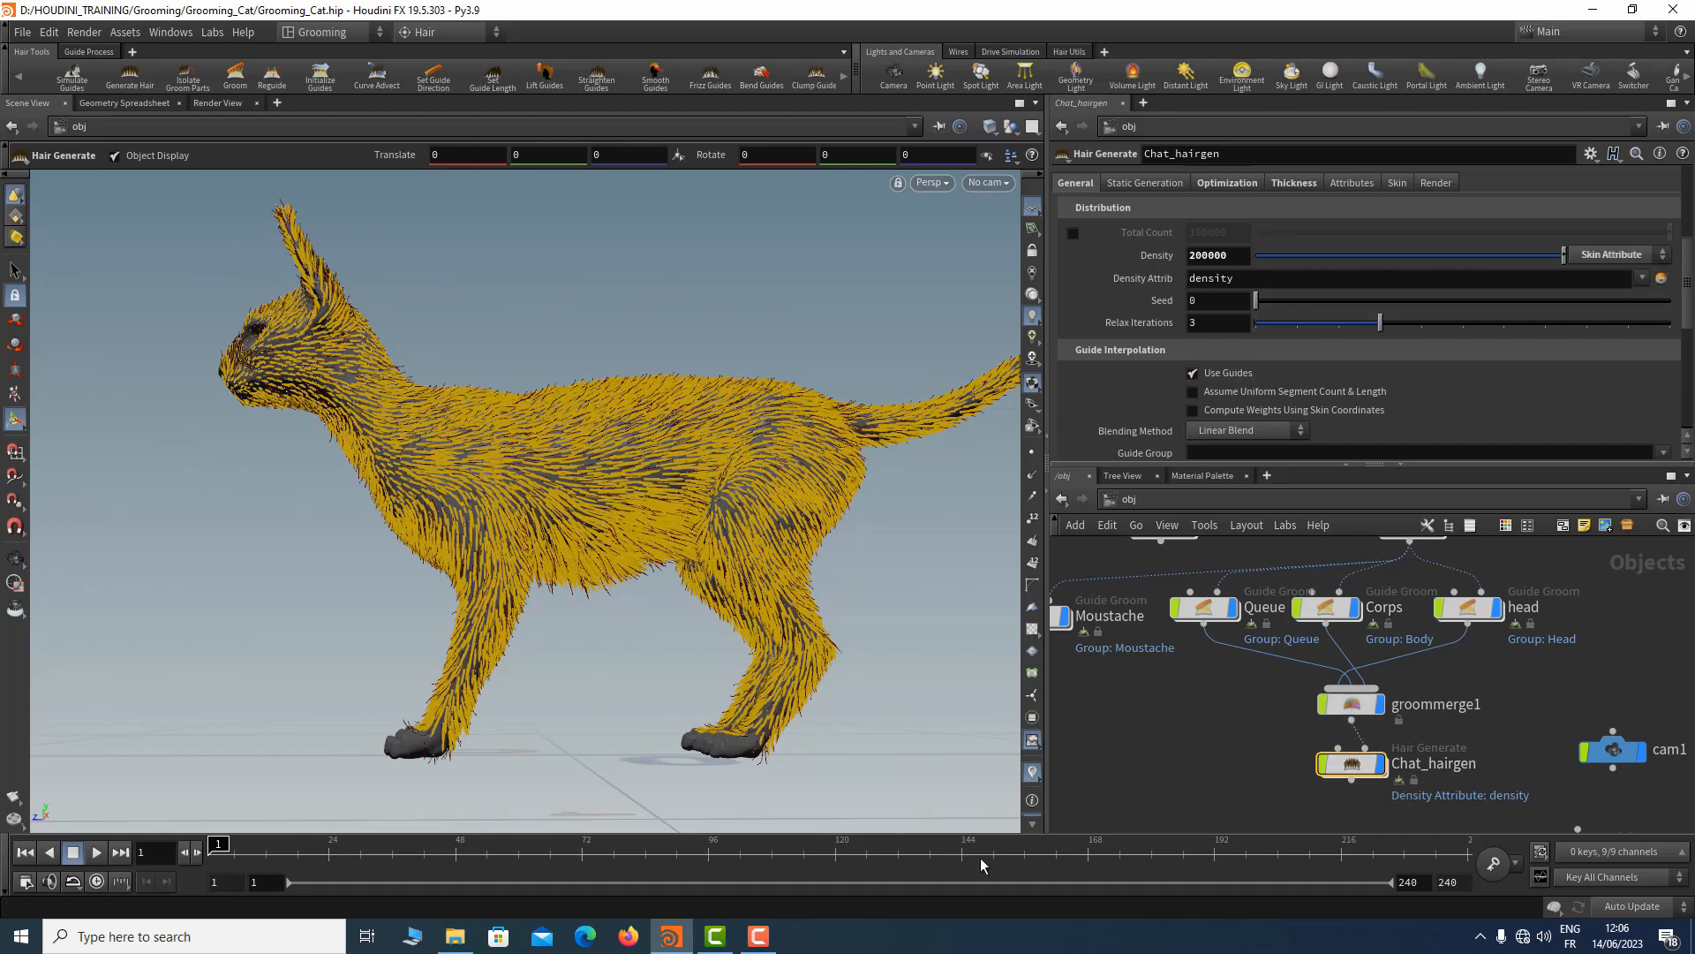
# Render the cat through cam1 with the Mantra IPR to check the fur and the cleared paws
pyautogui.press('Escape')
pyautogui.keyDown('alt'); pyautogui.moveTo(678, 733); pyautogui.dragTo(779, 750); pyautogui.keyUp('alt')
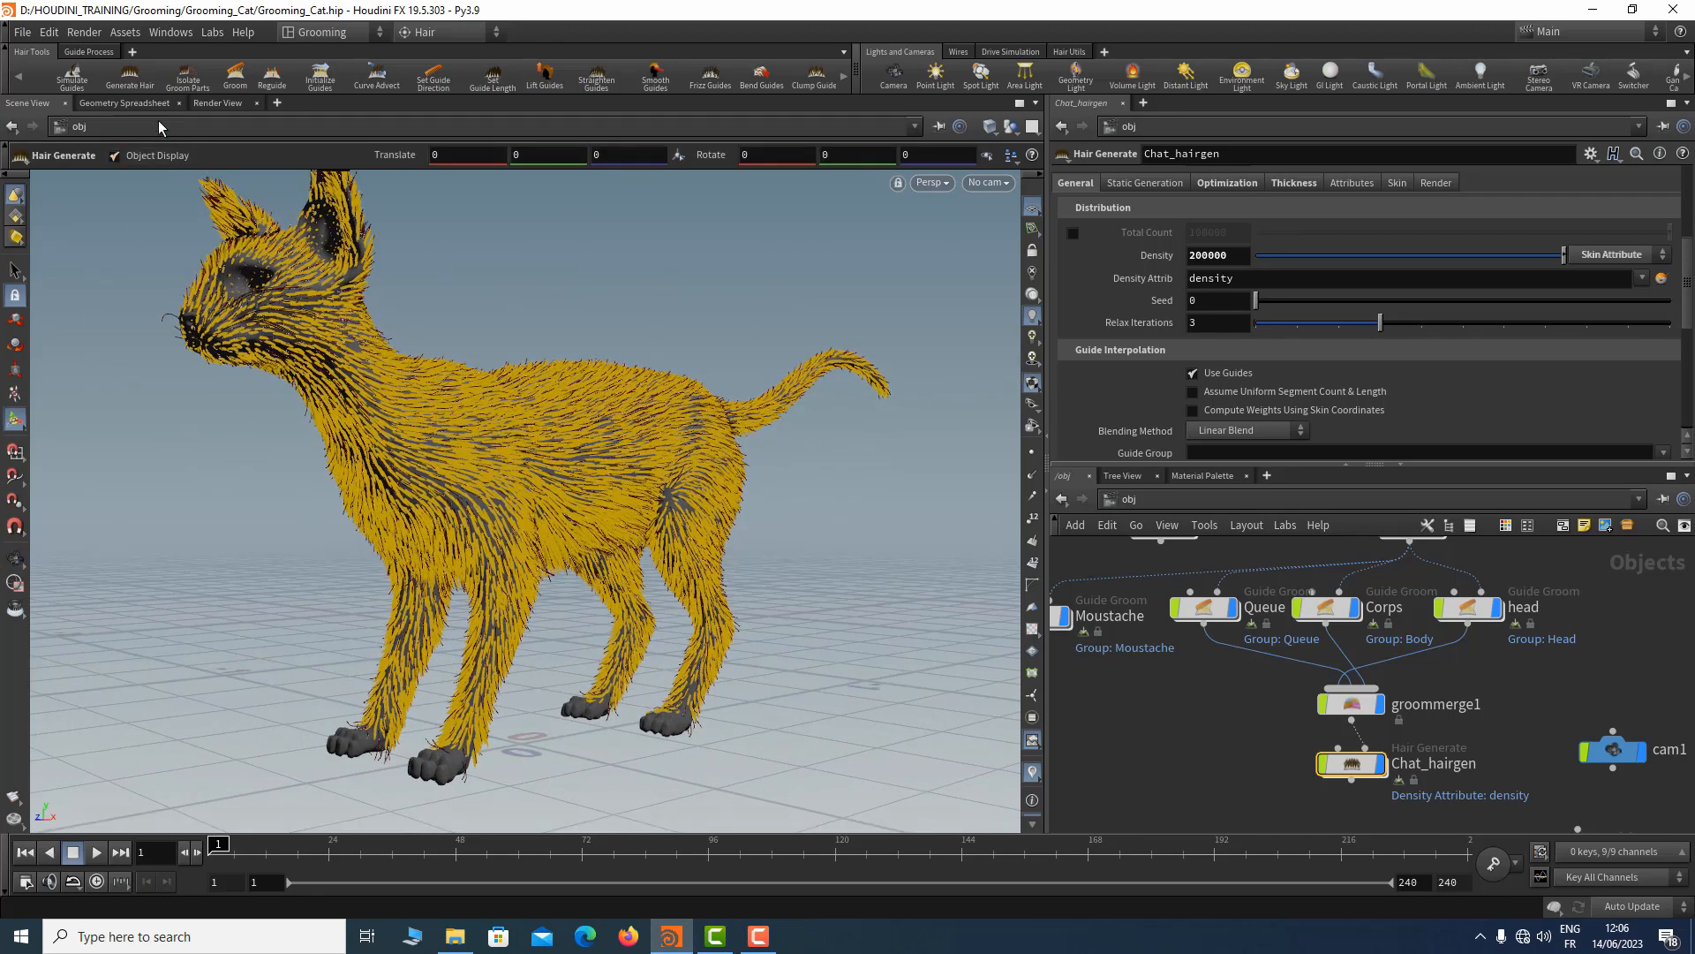
pyautogui.click(221, 102)
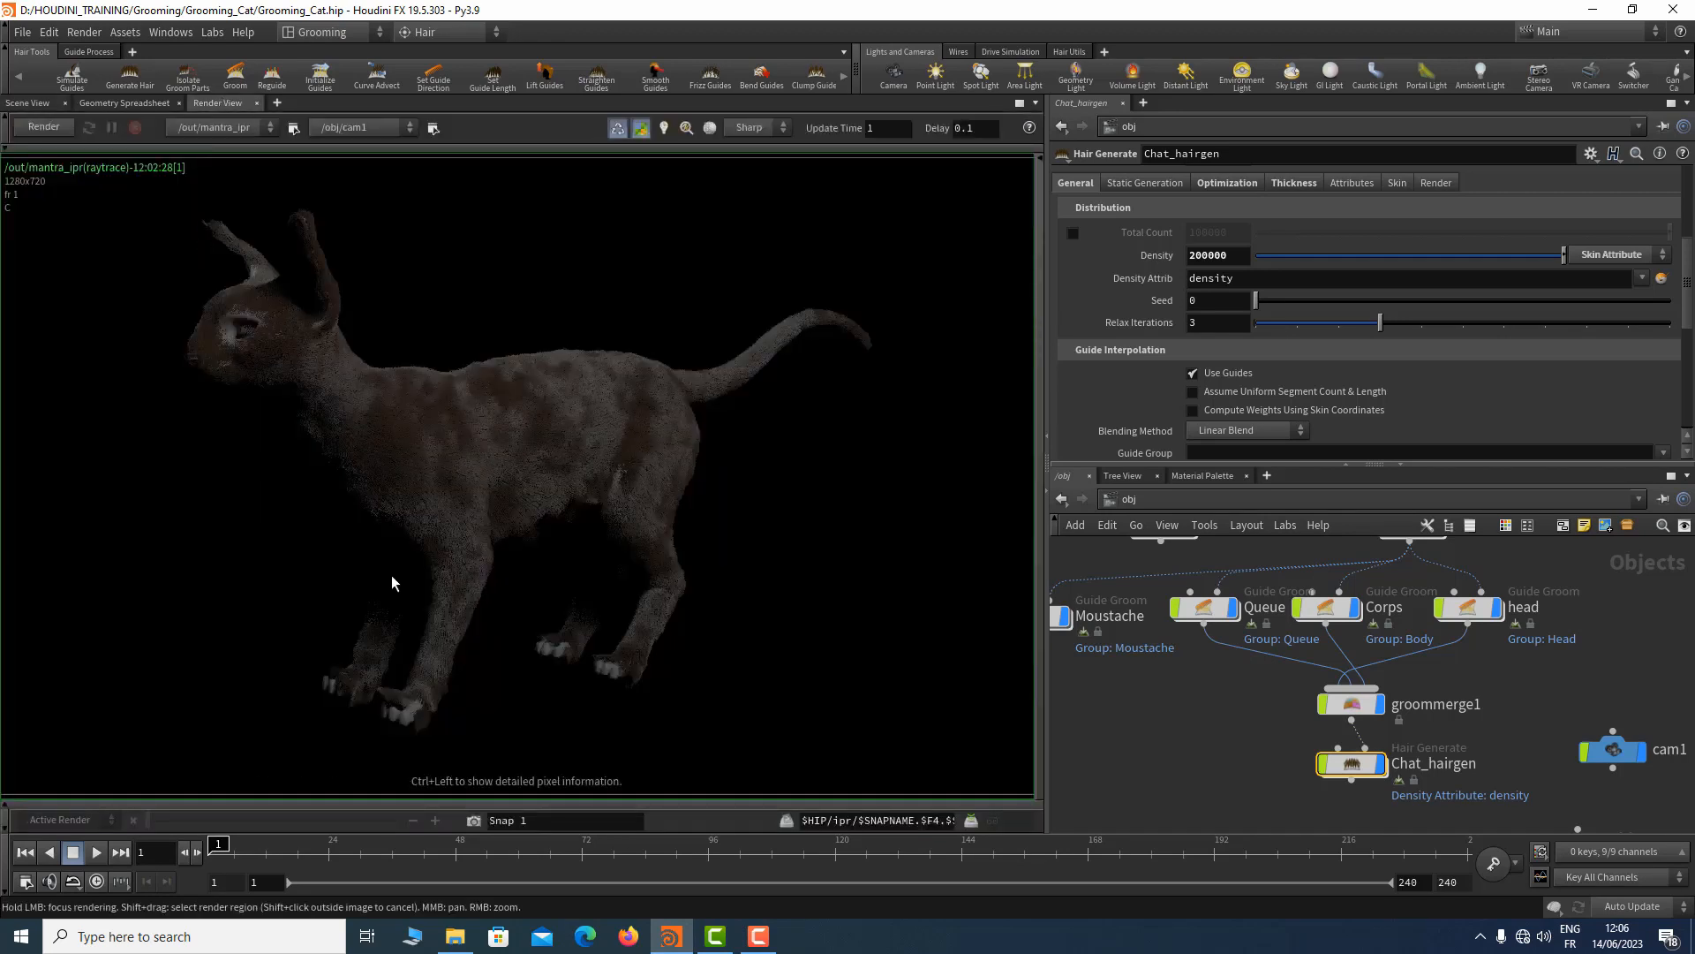
pyautogui.click(42, 128)
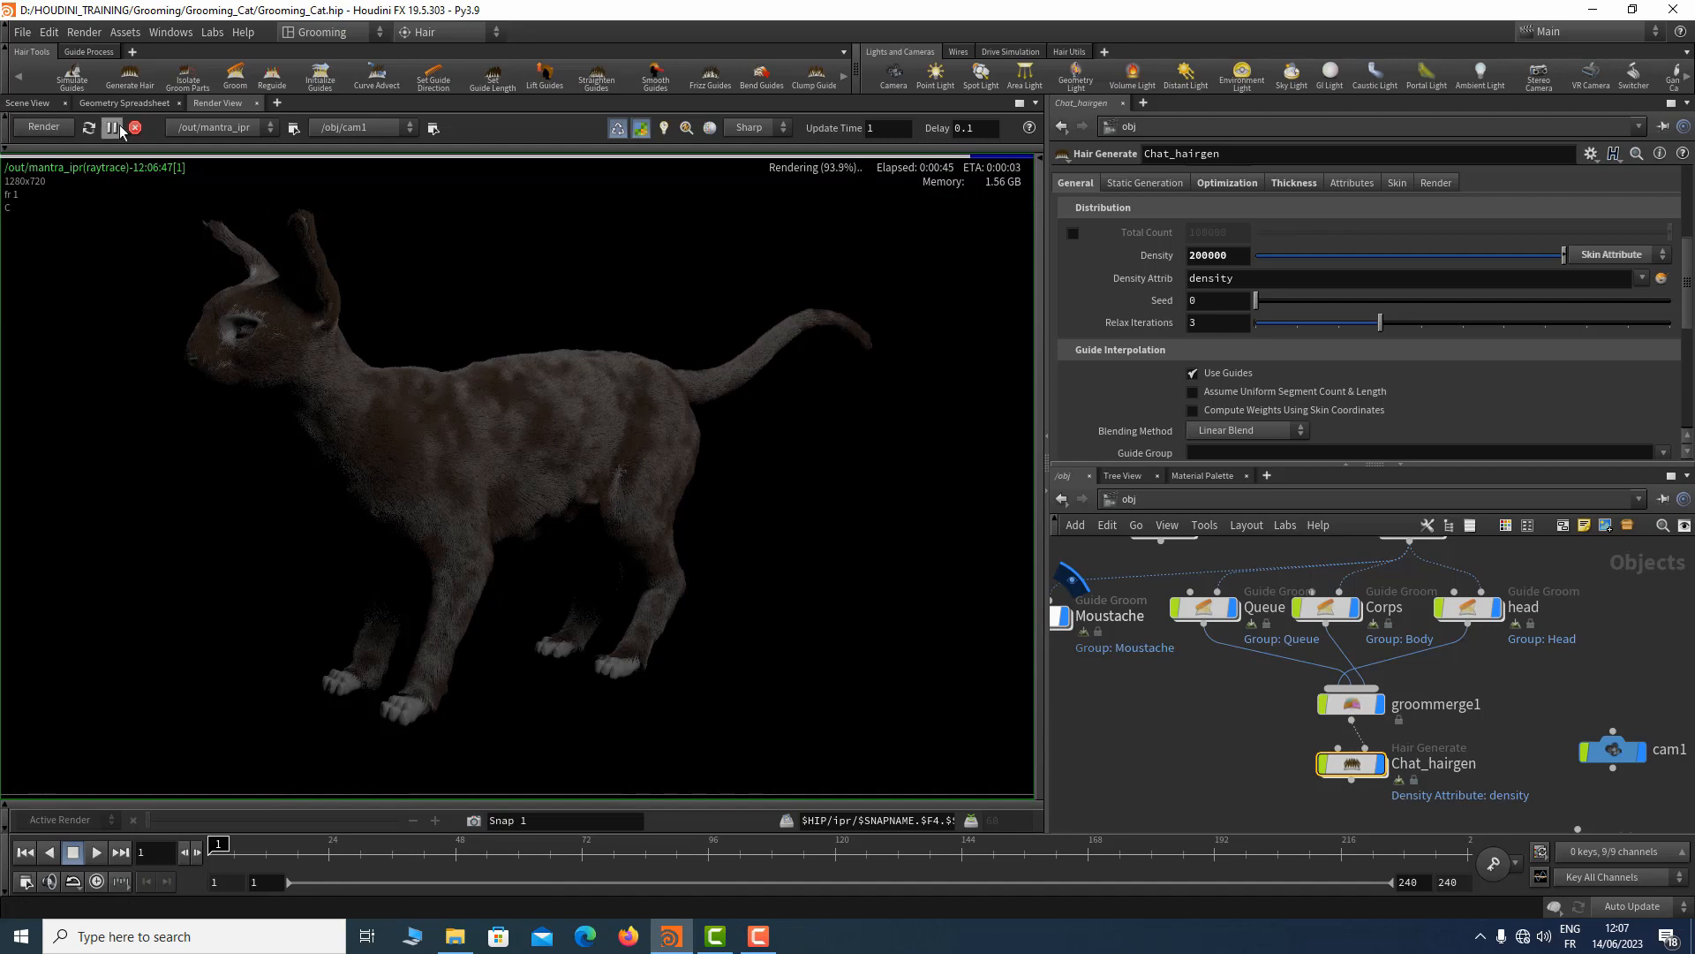
# Return to the scene, add a Set Guide Length process to Chat_hairgen, and enable its noise mask
pyautogui.click(27, 102)
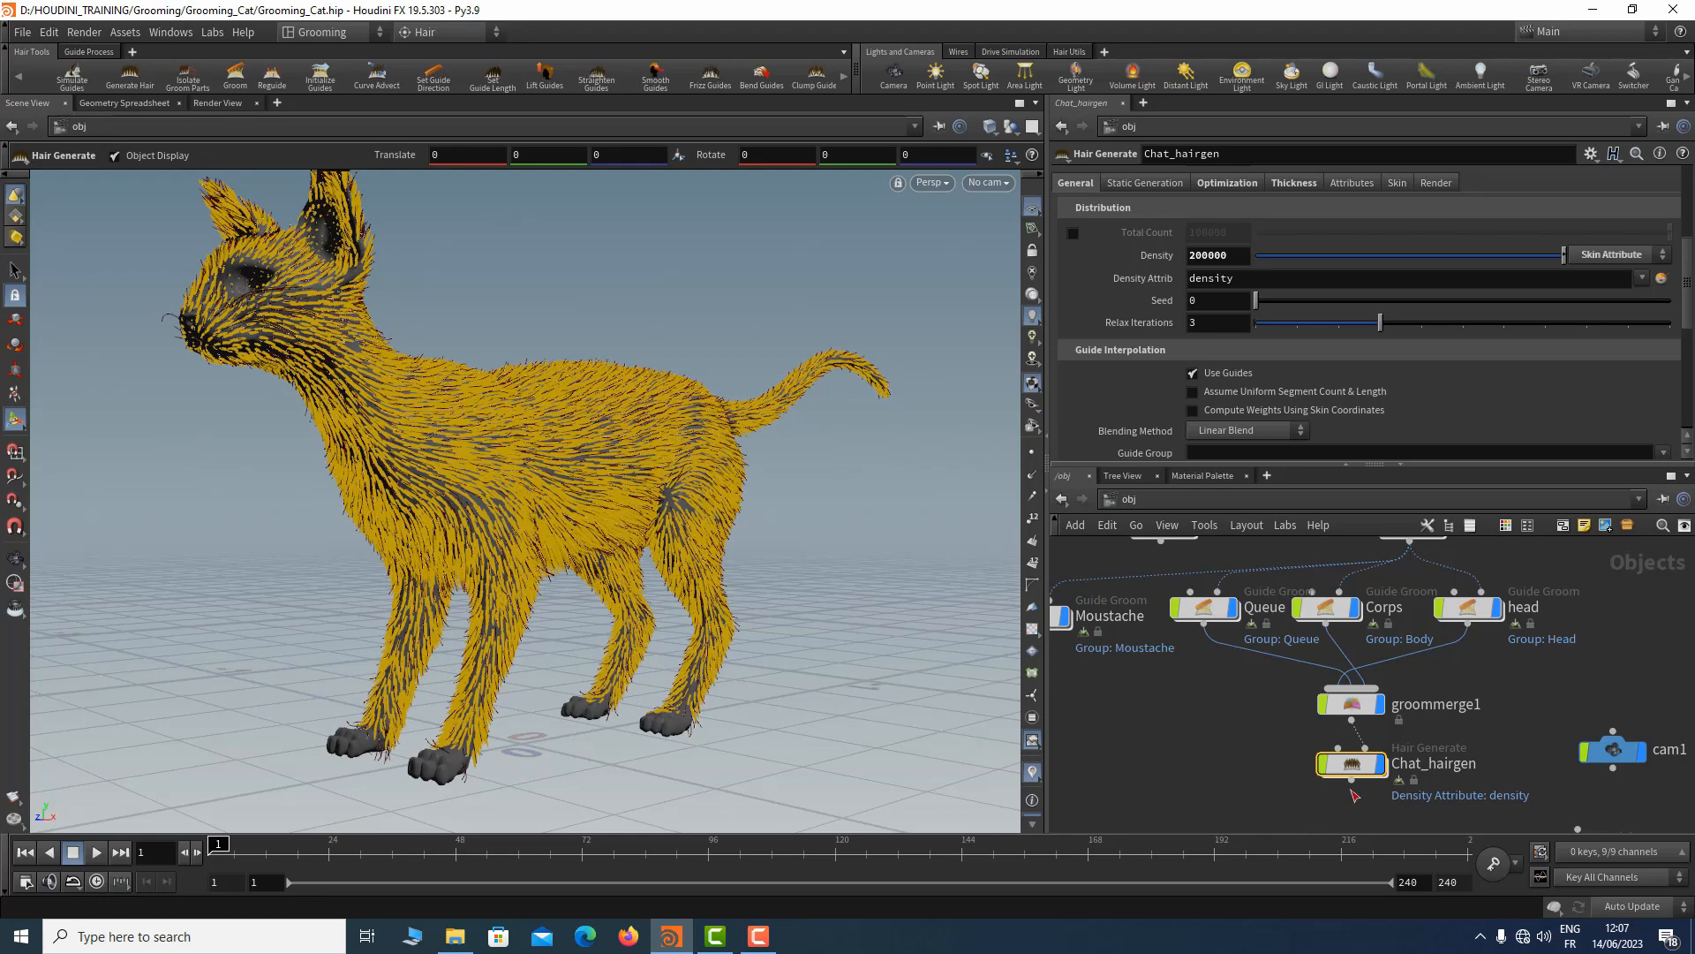
pyautogui.moveTo(1349, 775)
pyautogui.click(494, 78)
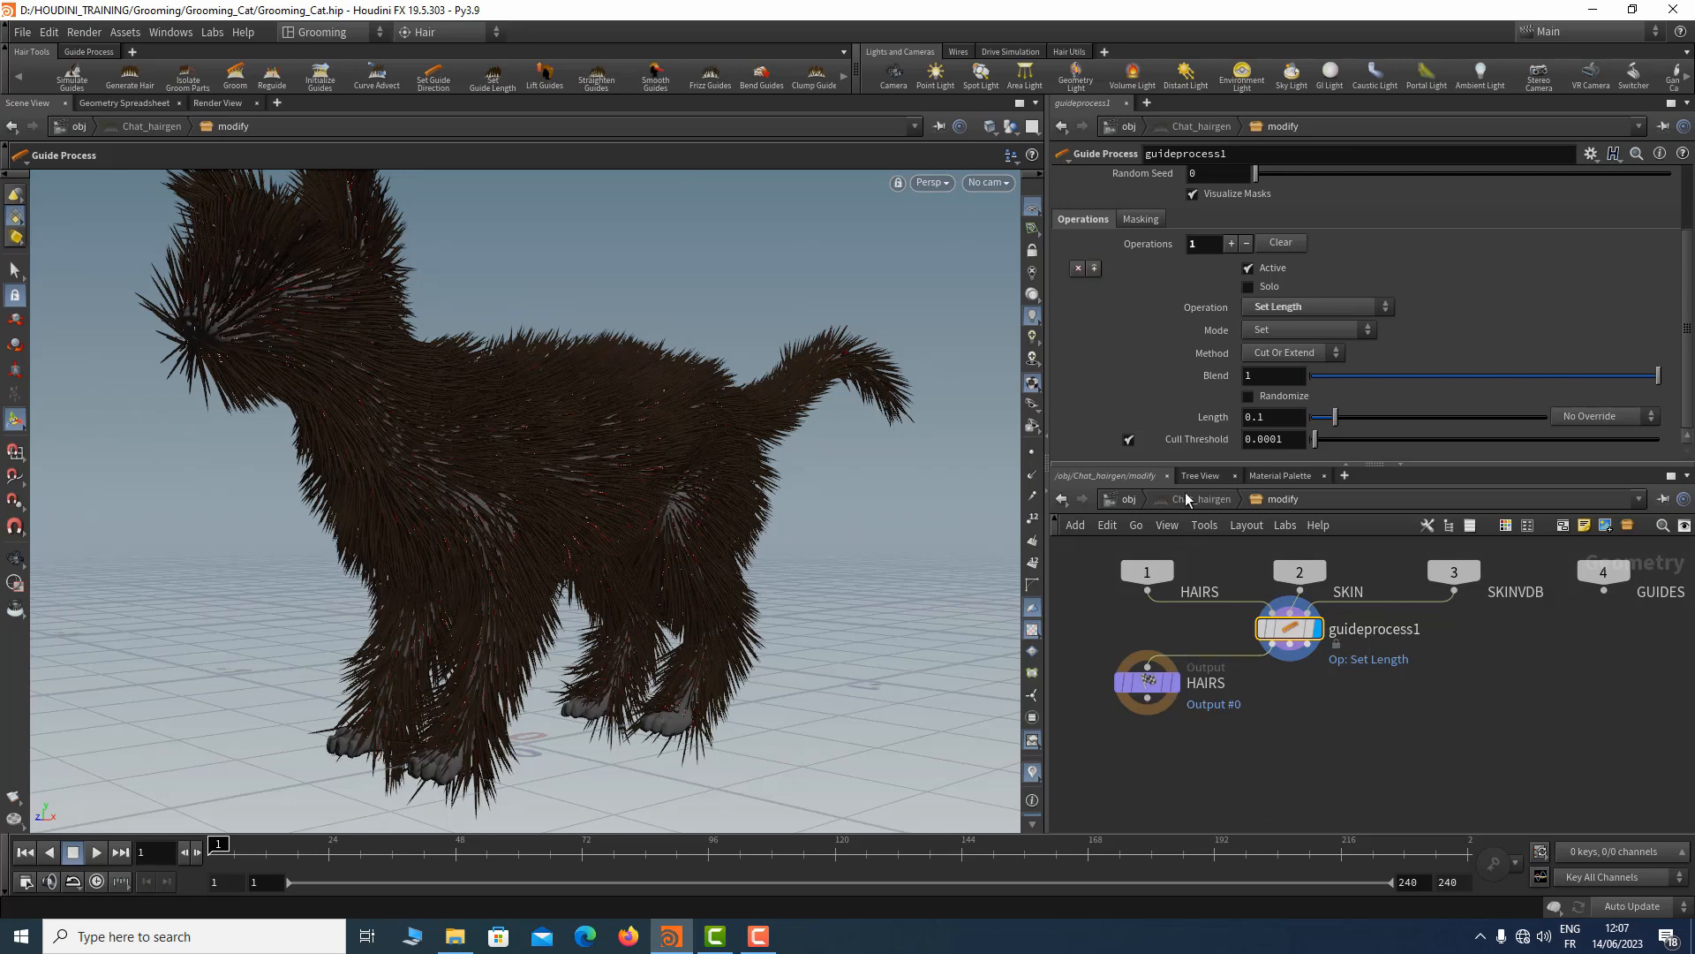
pyautogui.click(1141, 220)
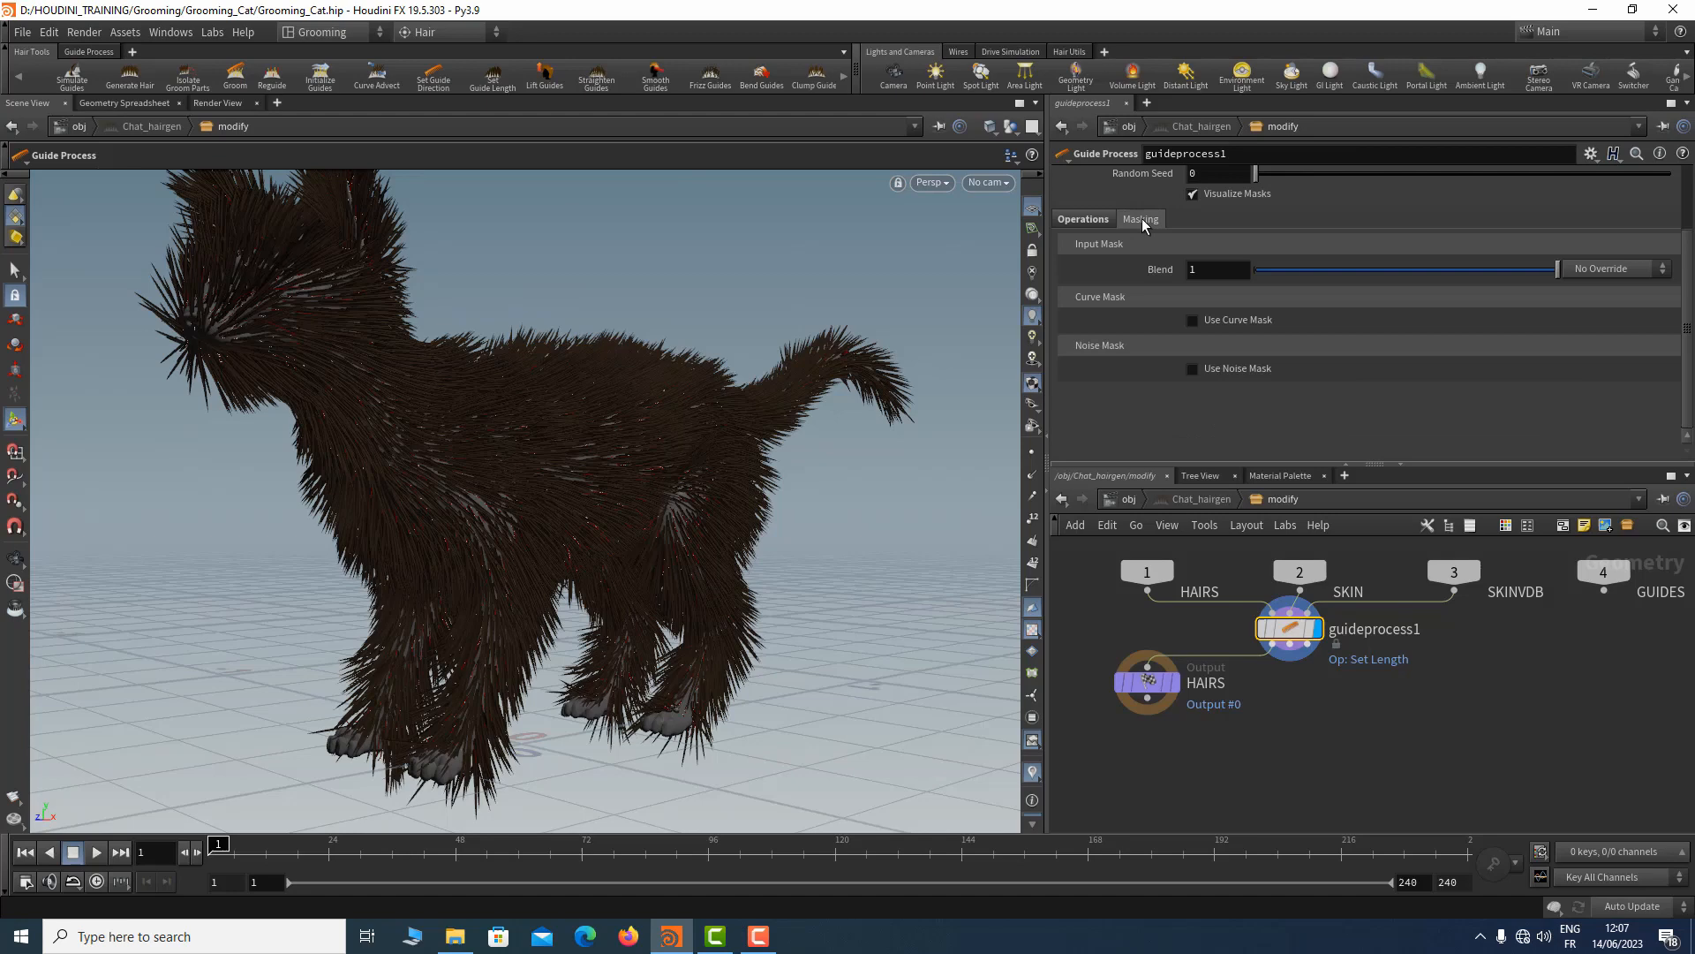
pyautogui.click(1193, 368)
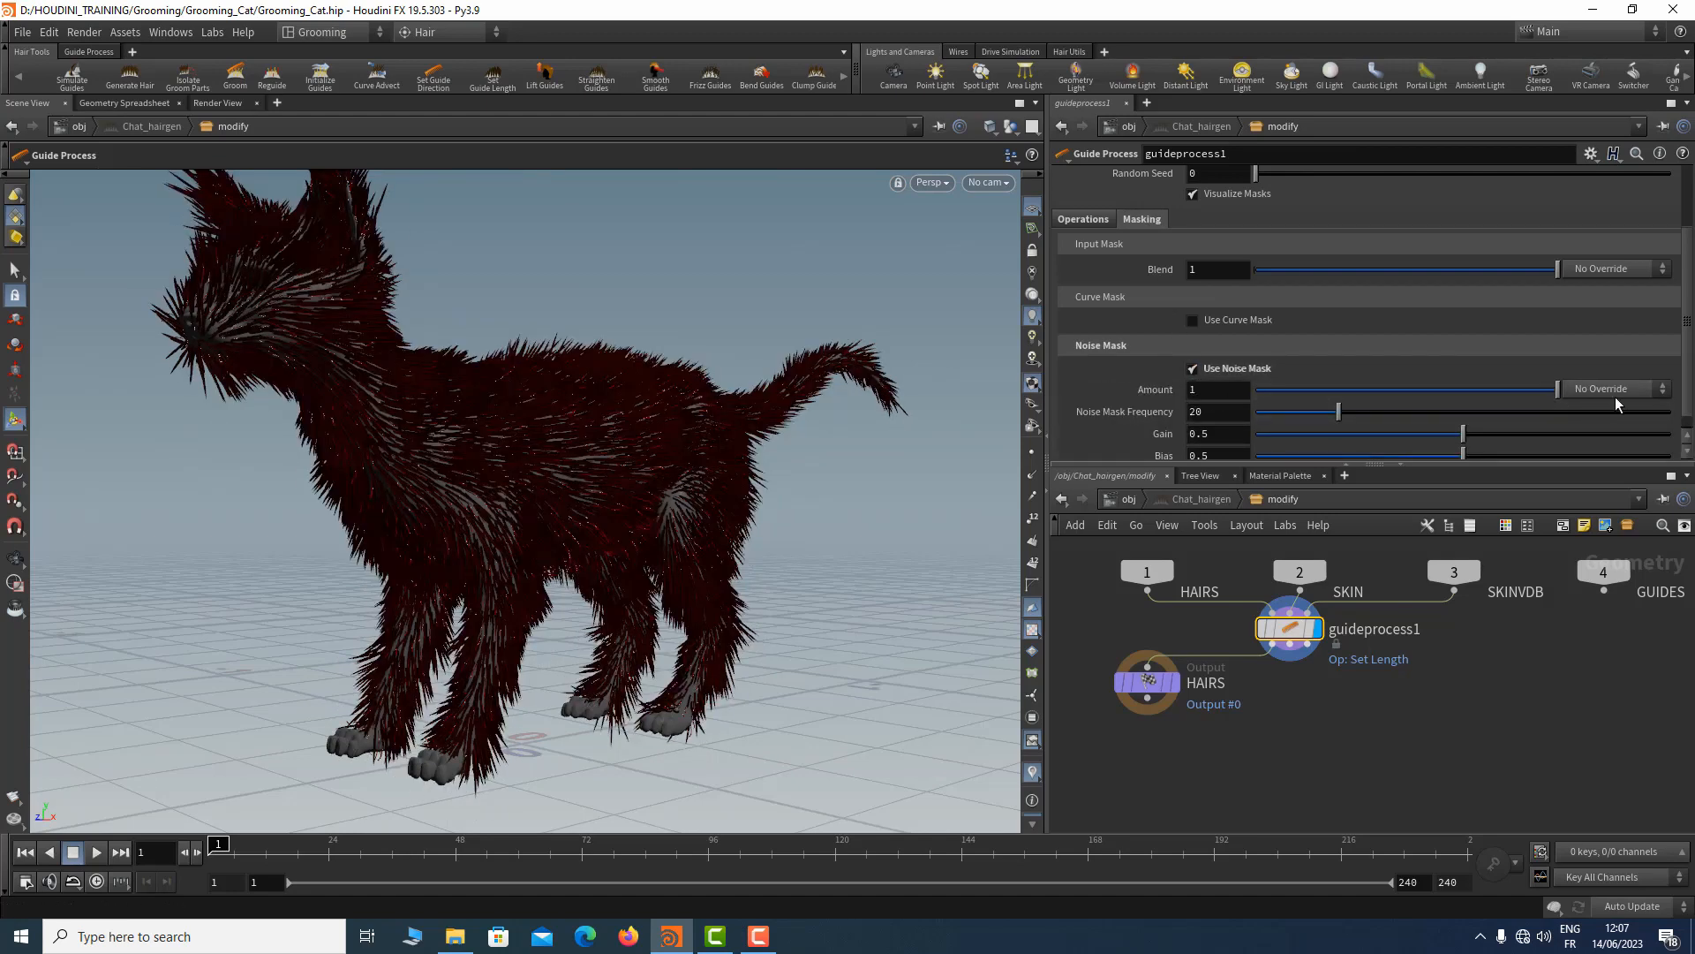
pyautogui.scroll(-1, 1462, 389)
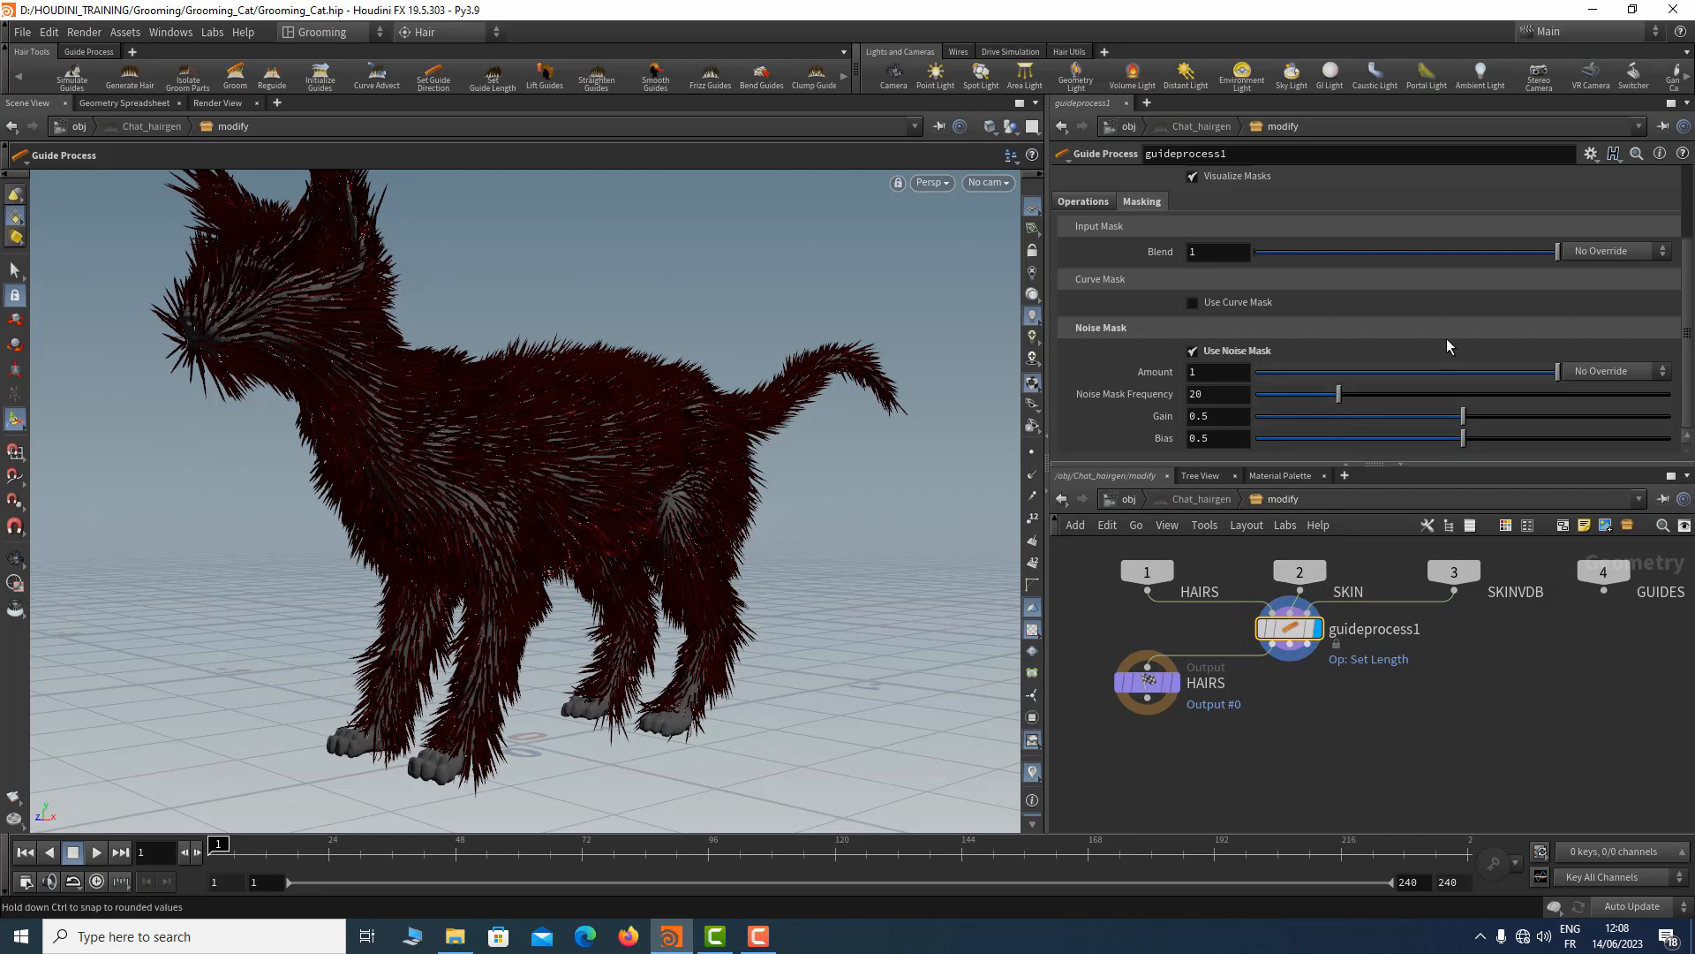
pyautogui.click(1605, 372)
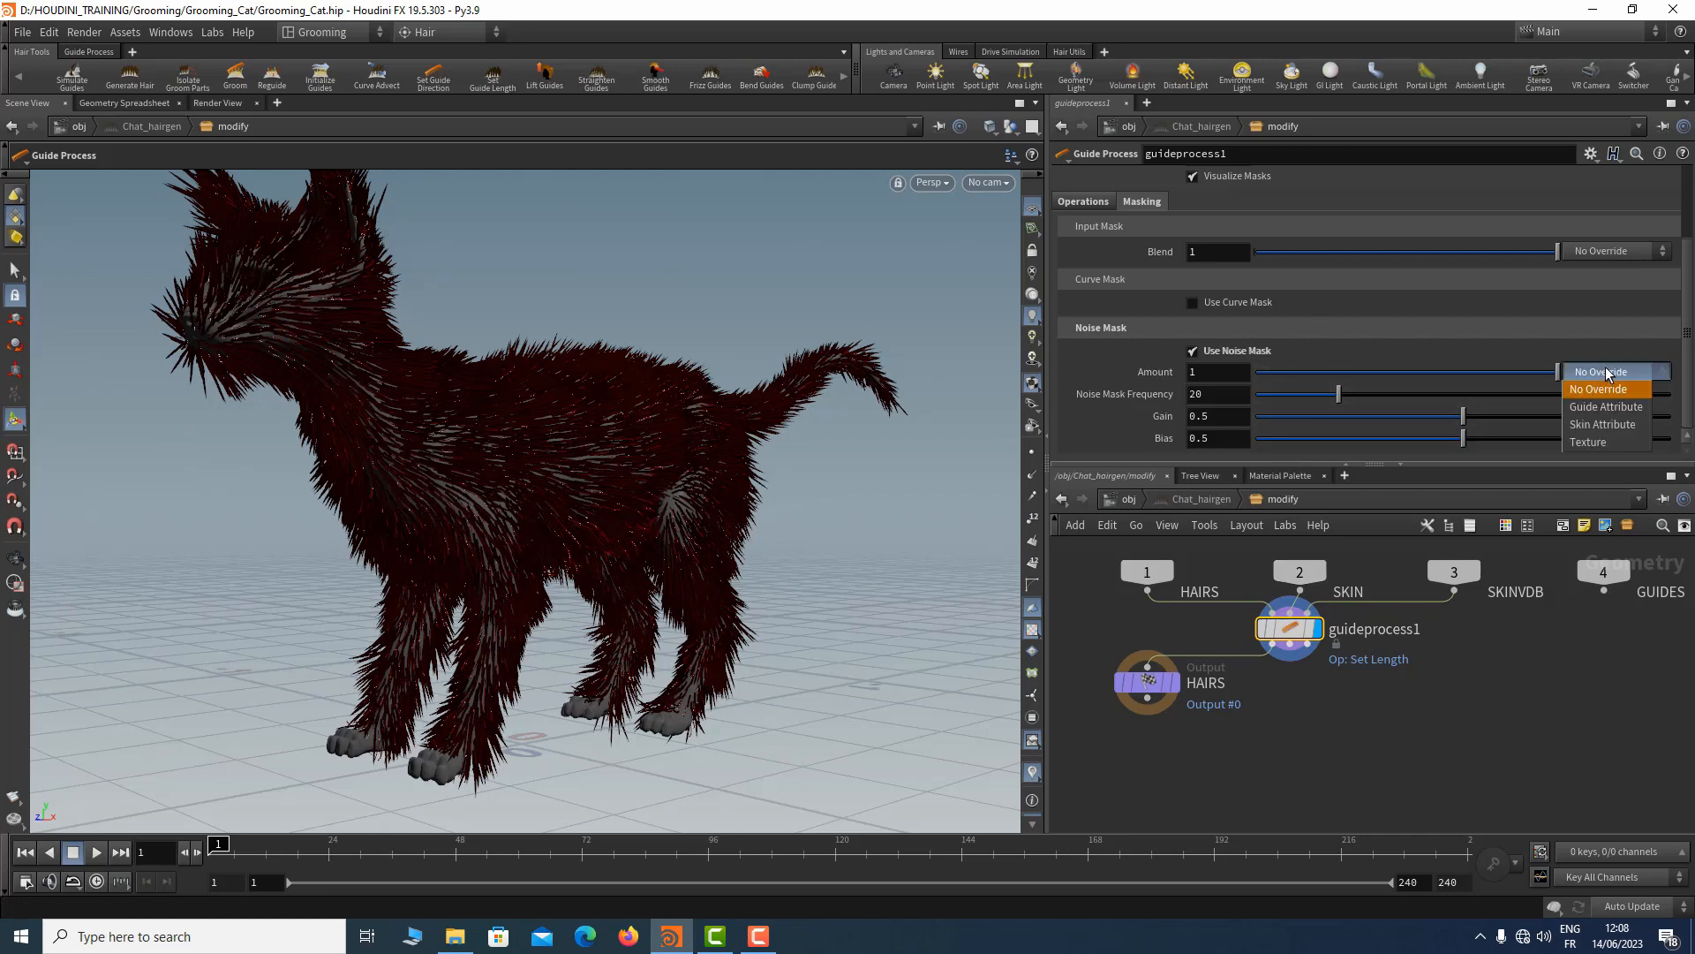
pyautogui.click(1605, 369)
pyautogui.moveTo(1538, 373); pyautogui.dragTo(1575, 369)
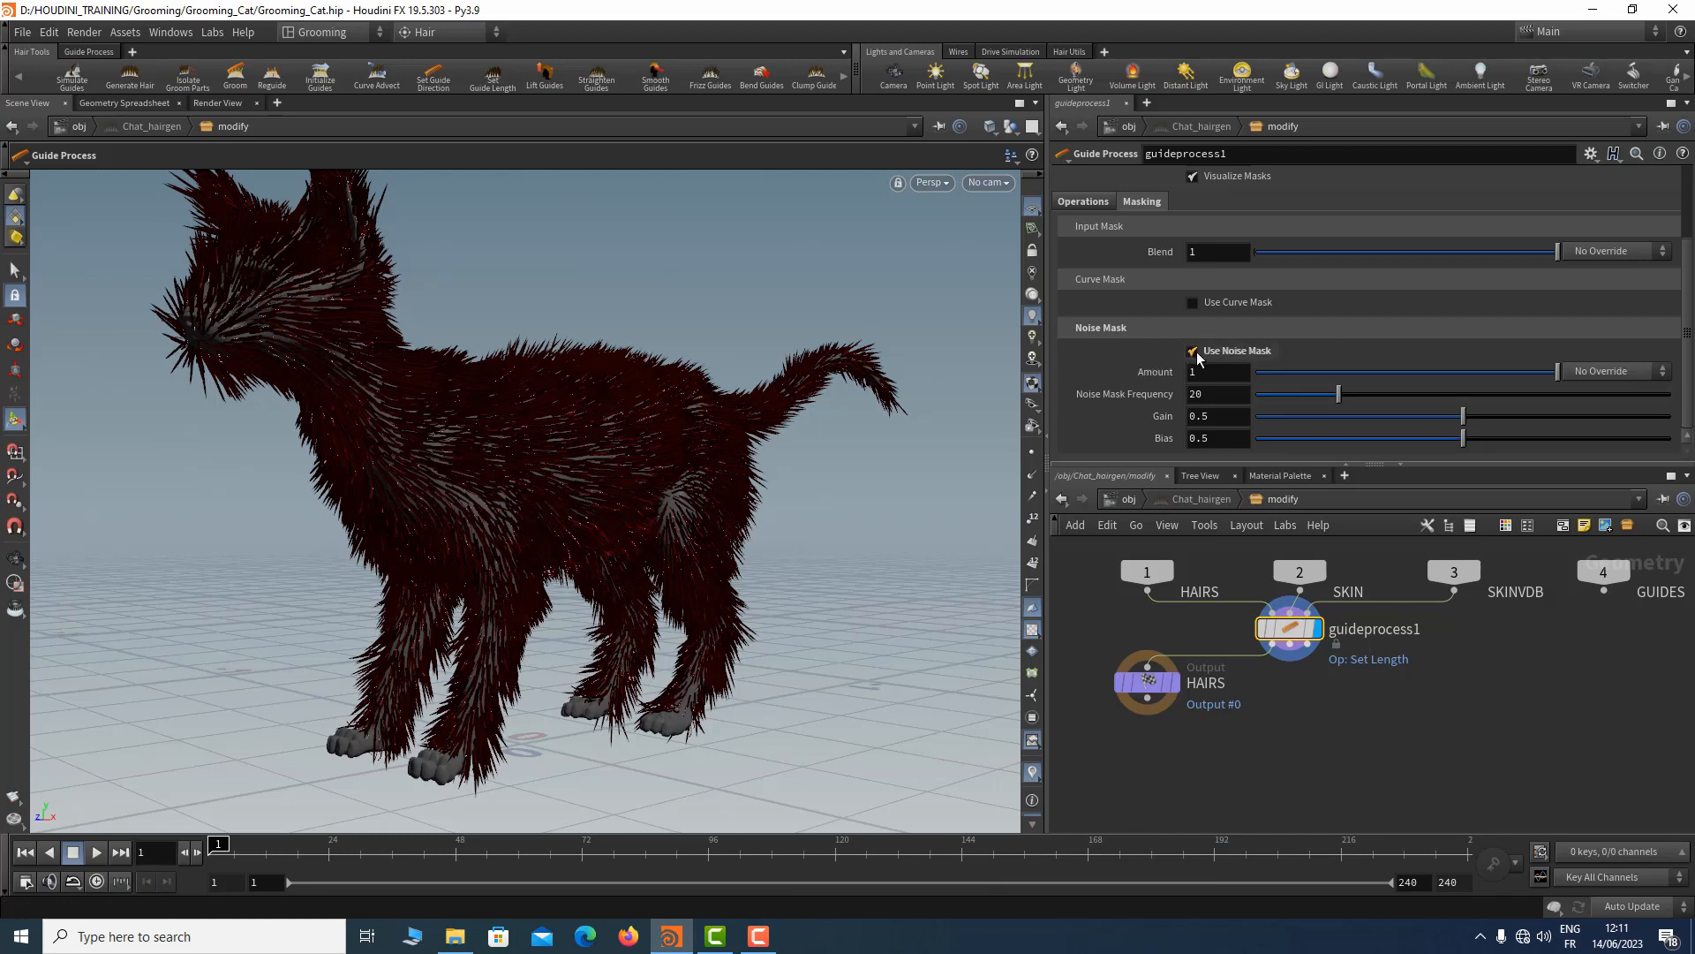
# Set the Set Length operation's mode to Multiply and view the fur from the cat's side
pyautogui.scroll(3, 1144, 270)
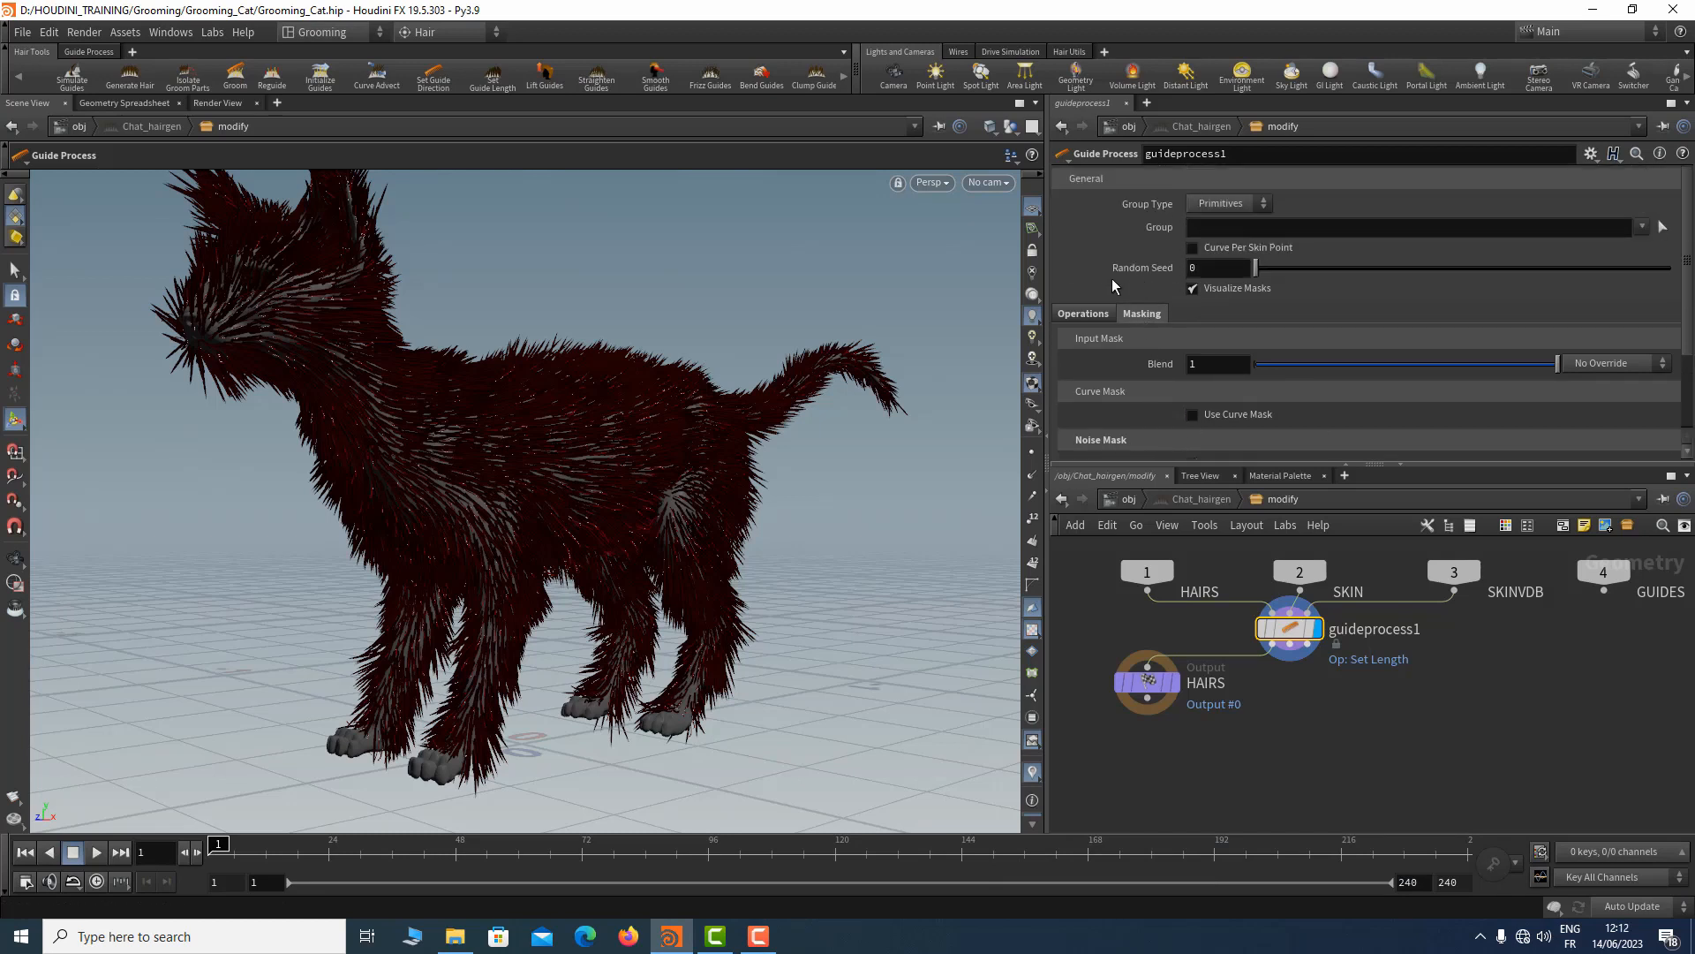
pyautogui.click(1096, 315)
pyautogui.scroll(-3, 1253, 354)
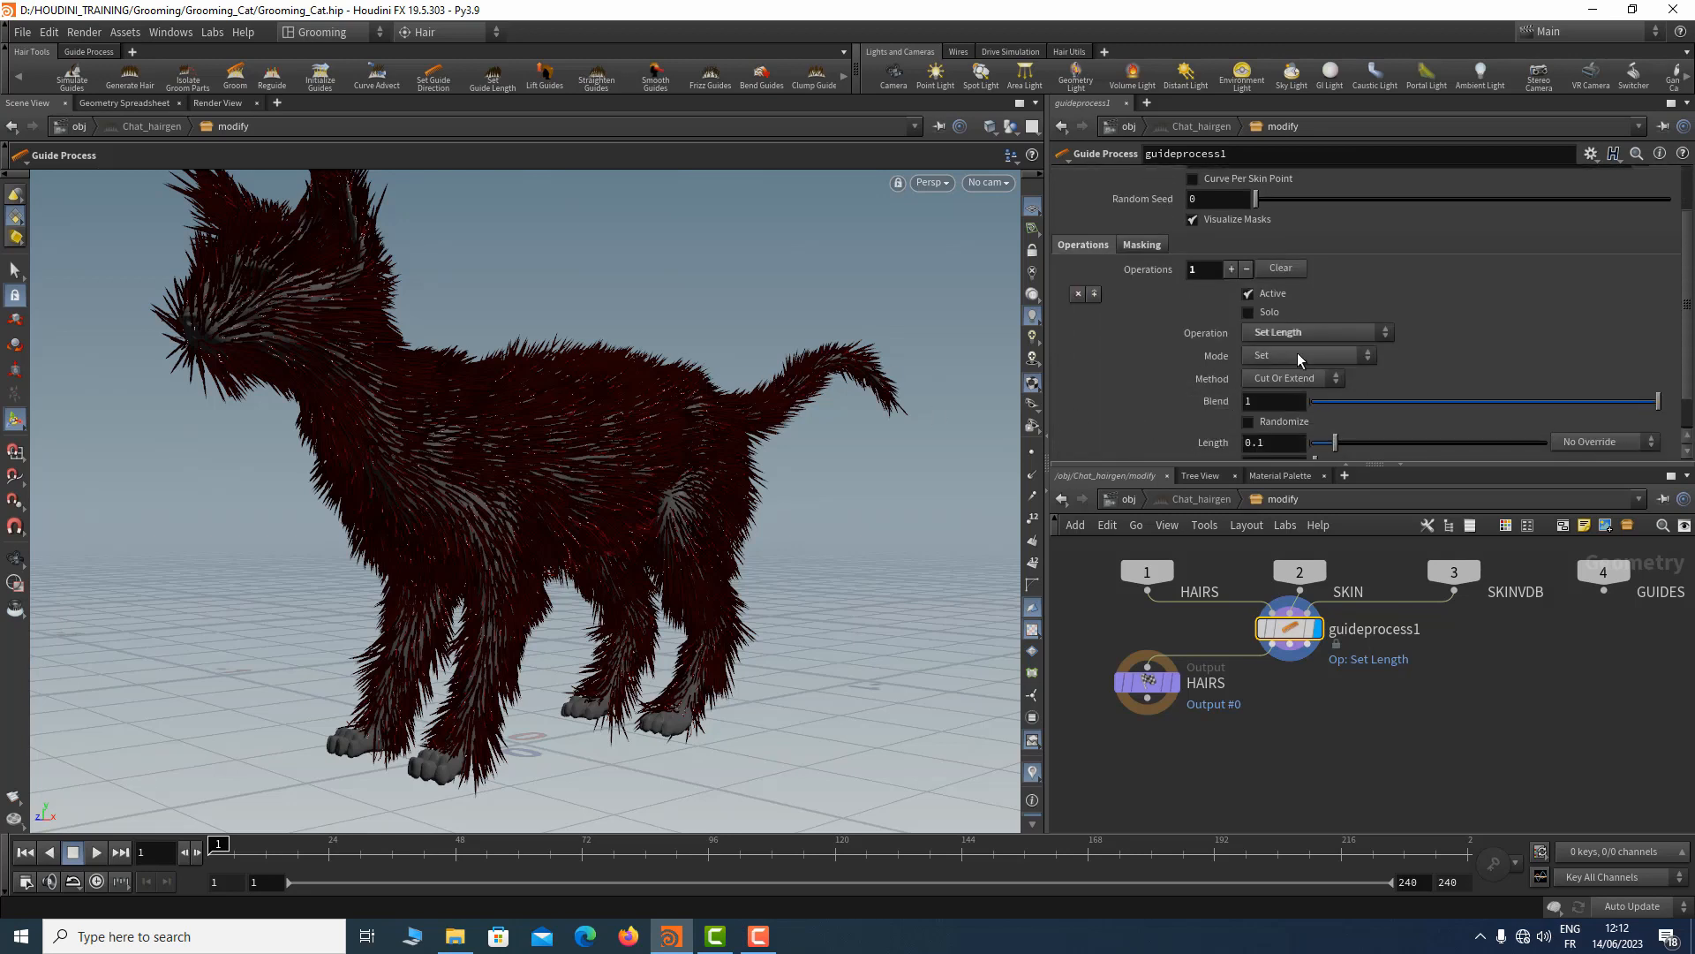
pyautogui.click(1296, 352)
pyautogui.click(1275, 390)
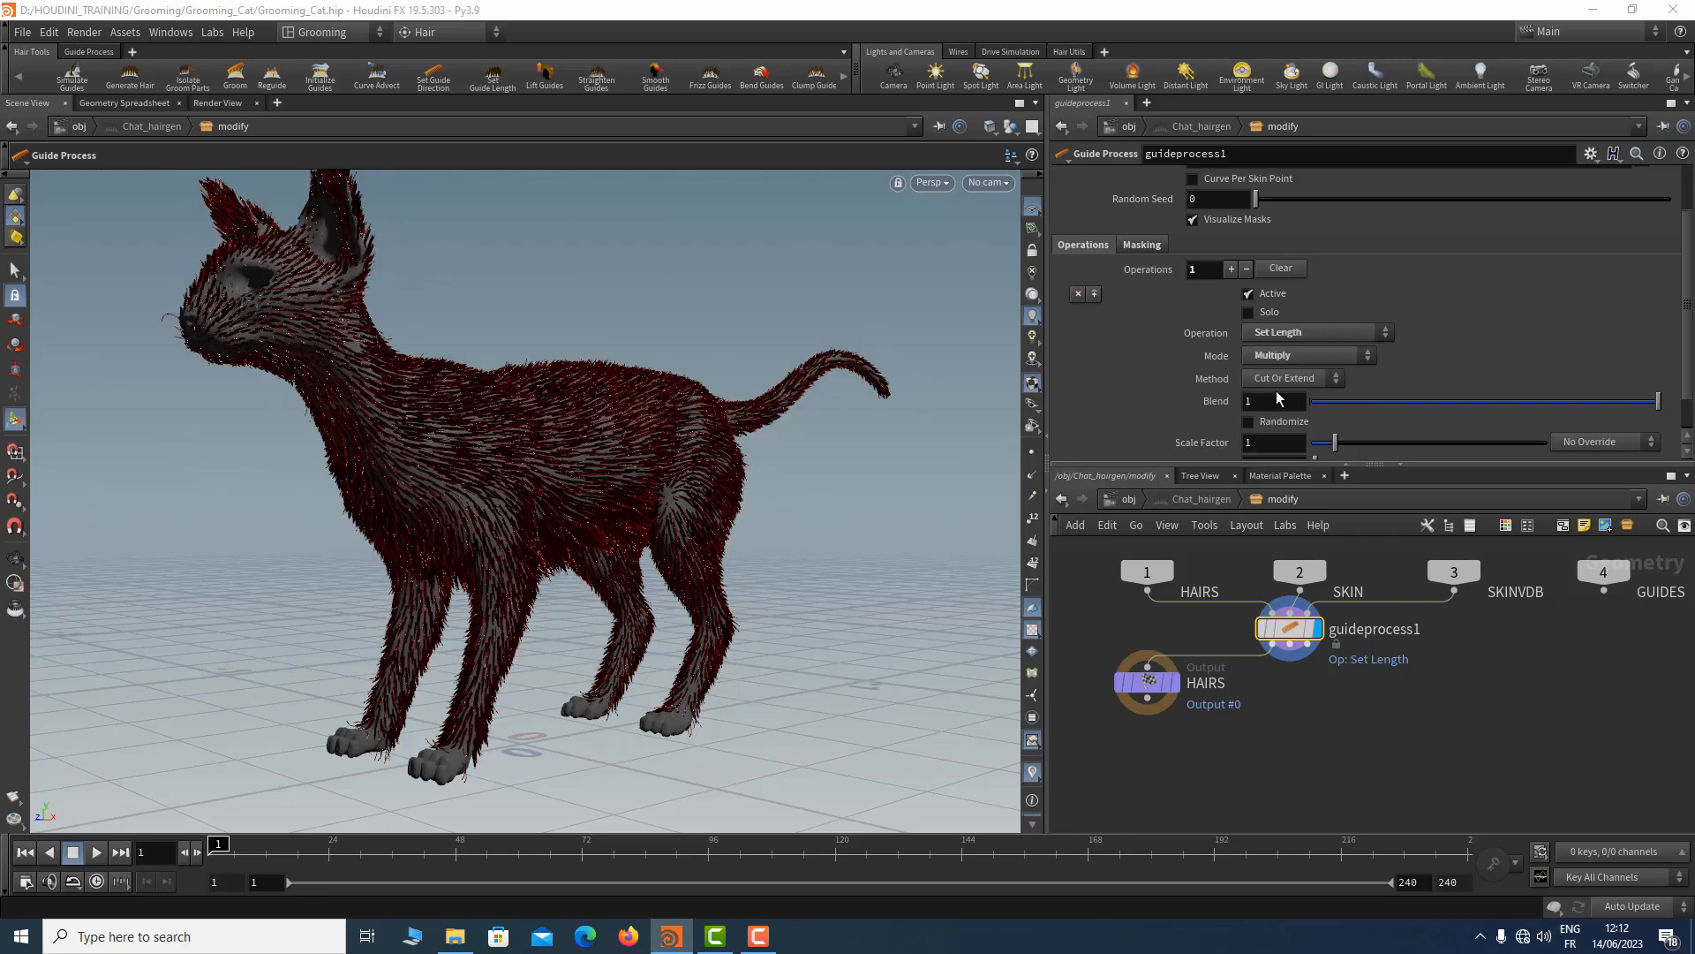
pyautogui.press('Escape')
pyautogui.moveTo(518, 330); pyautogui.dragTo(545, 380)
pyautogui.moveTo(544, 381); pyautogui.dragTo(693, 397, button='right')
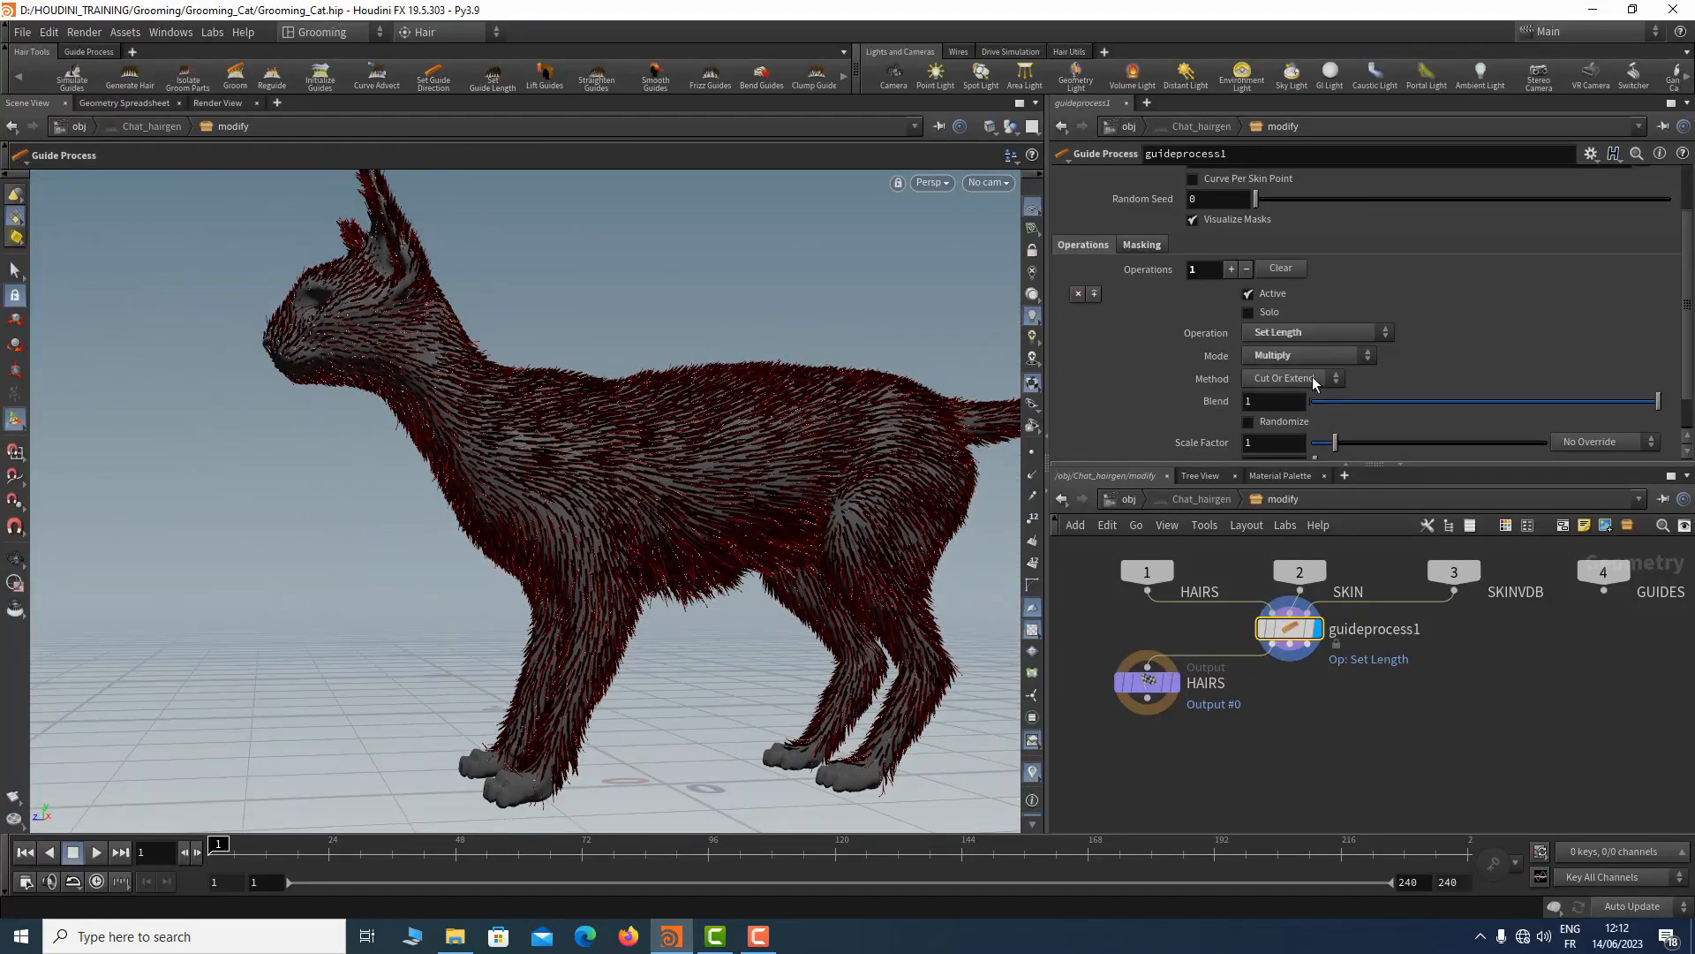
# Try a uniform scale factor of 2.29 on the hair length
pyautogui.scroll(-1, 1271, 411)
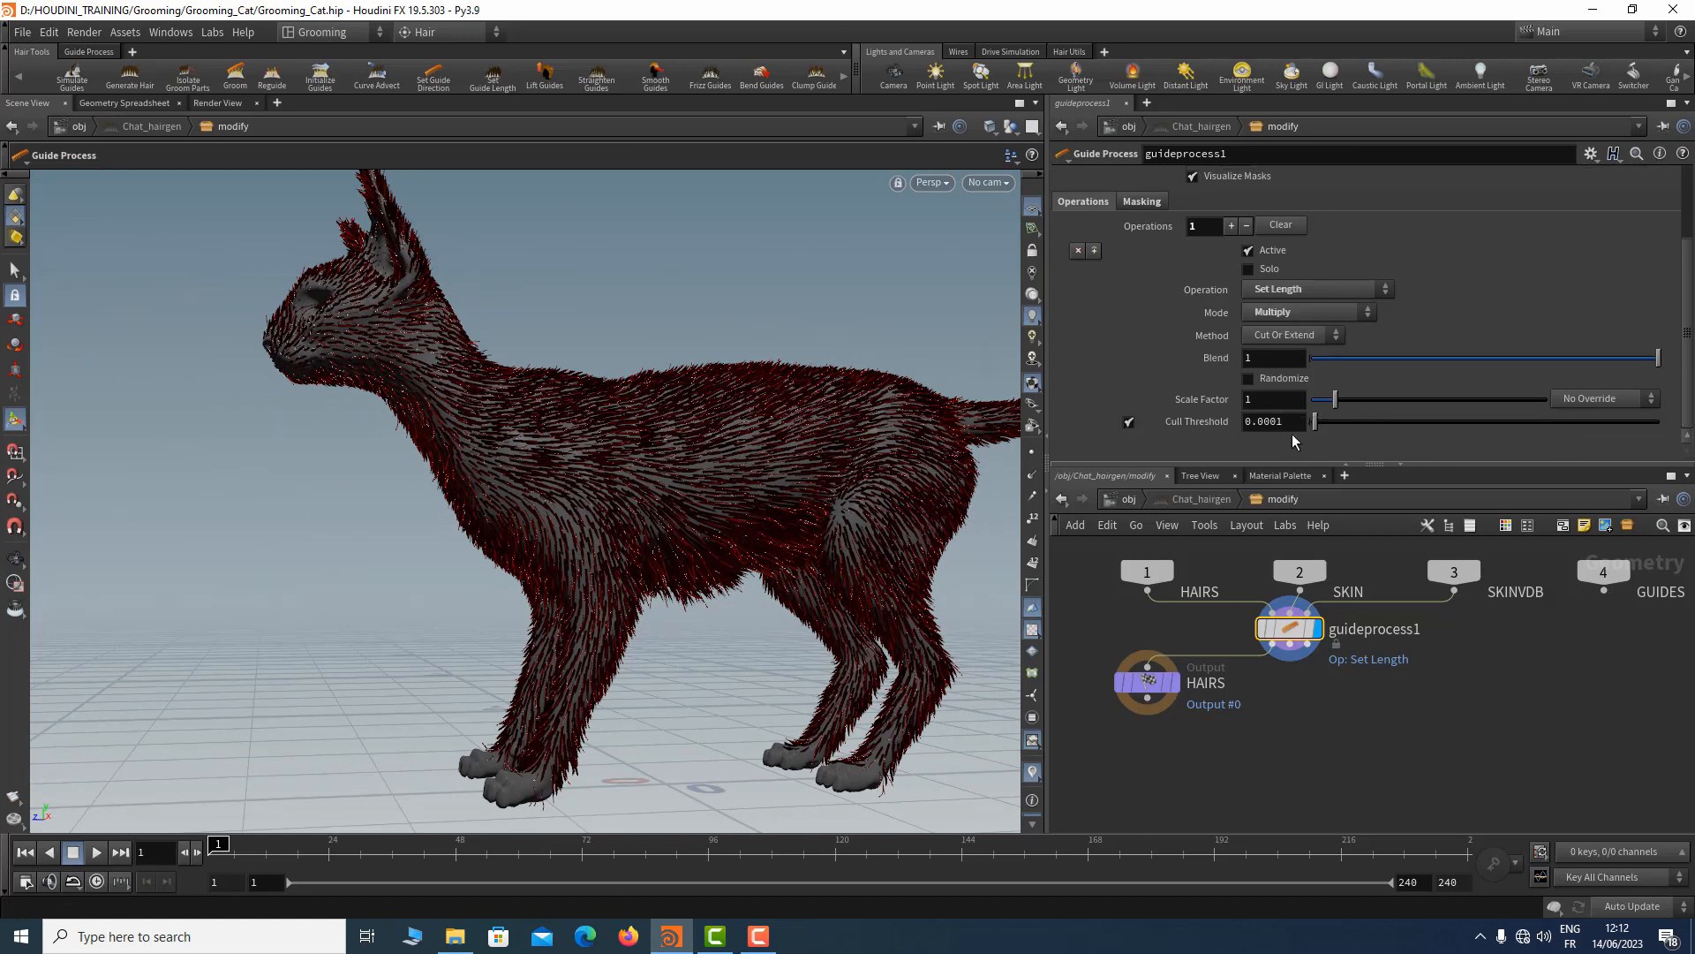
pyautogui.scroll(3, 1289, 407)
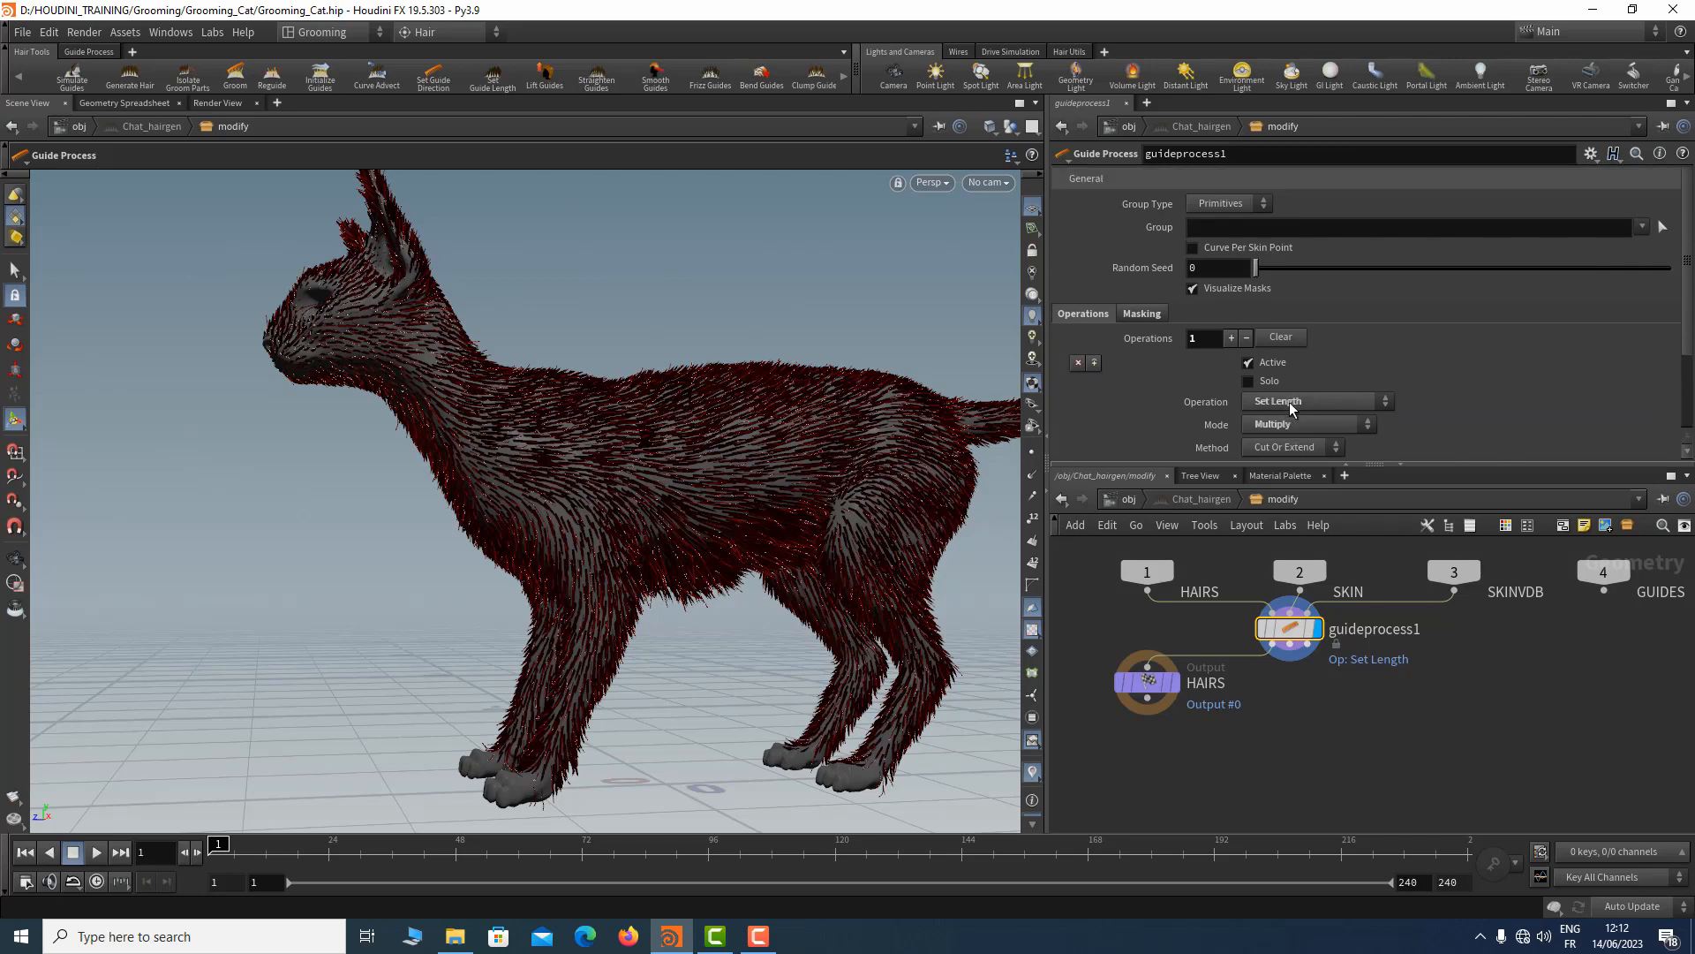
pyautogui.scroll(-3, 1289, 401)
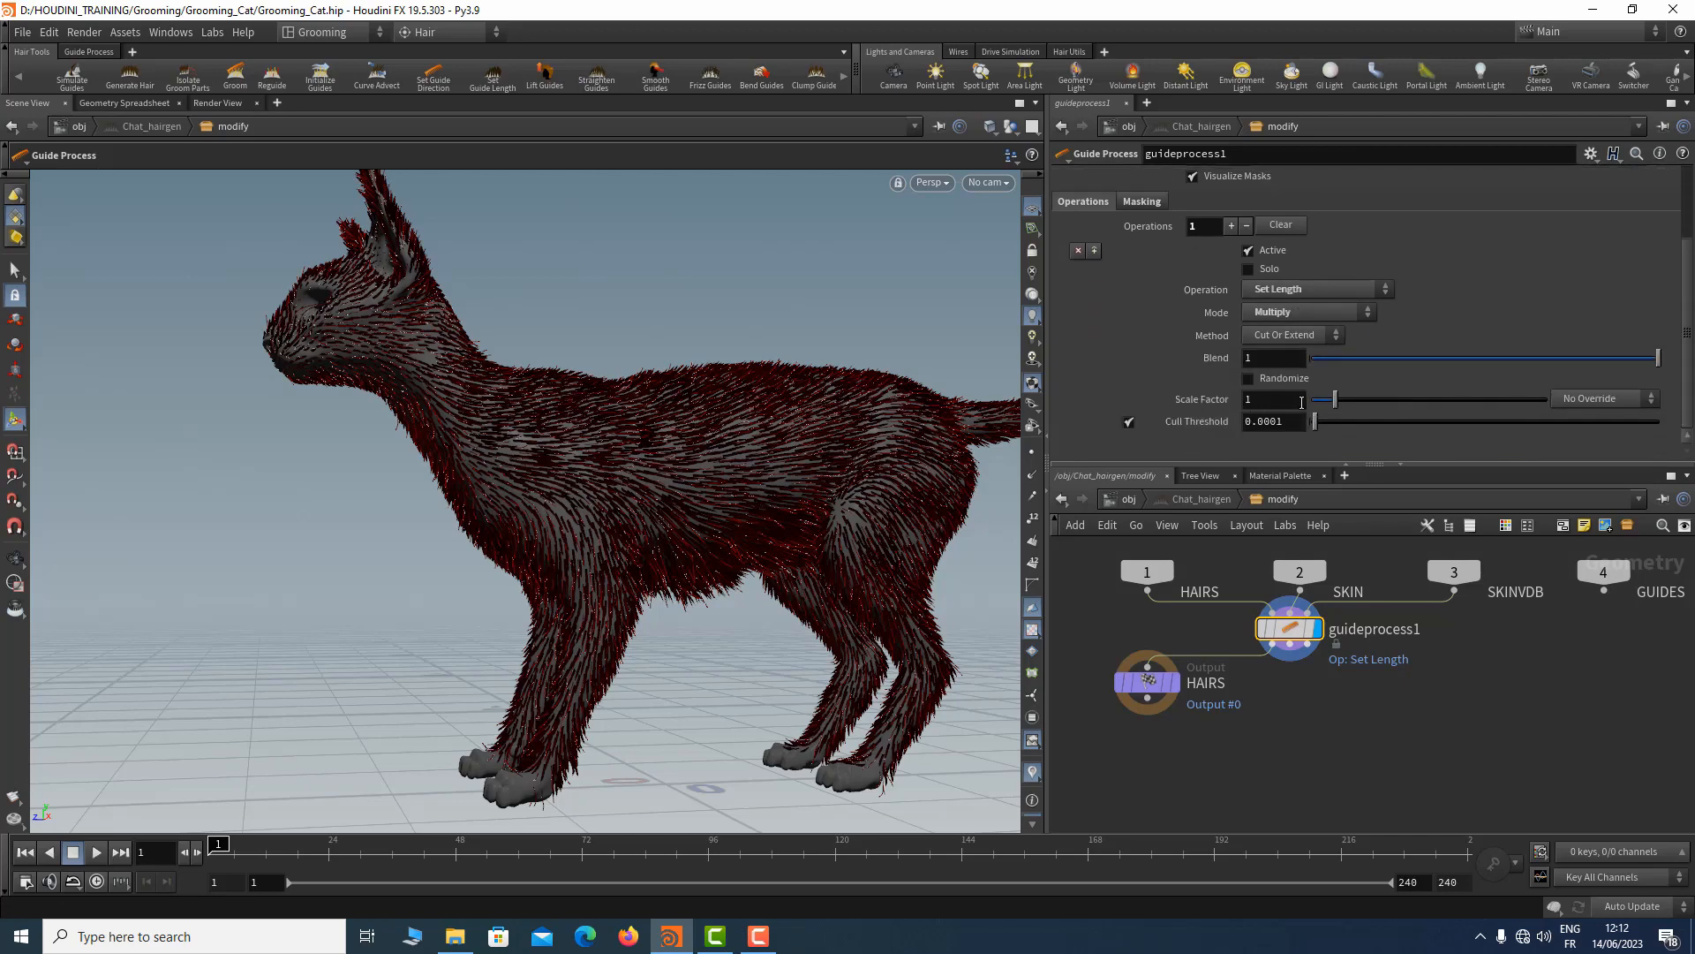
pyautogui.moveTo(1336, 402); pyautogui.dragTo(1228, 399)
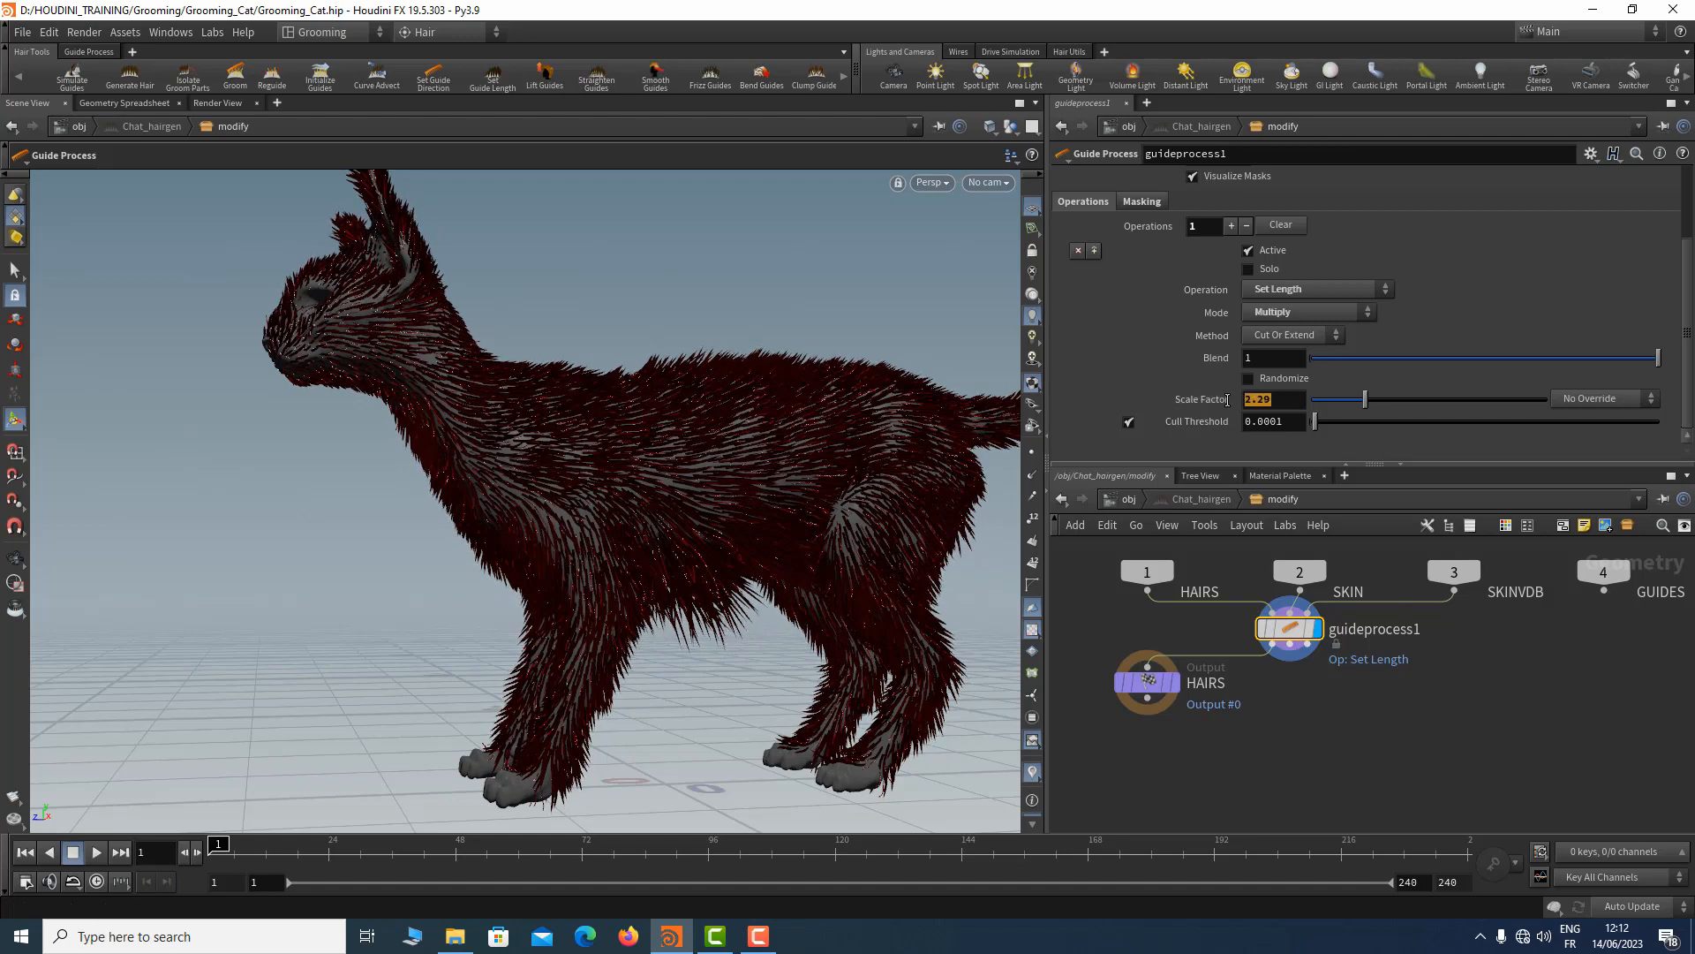
# Enable Randomize for the hair length and set the maximum scale factor to 2
pyautogui.click(1247, 378)
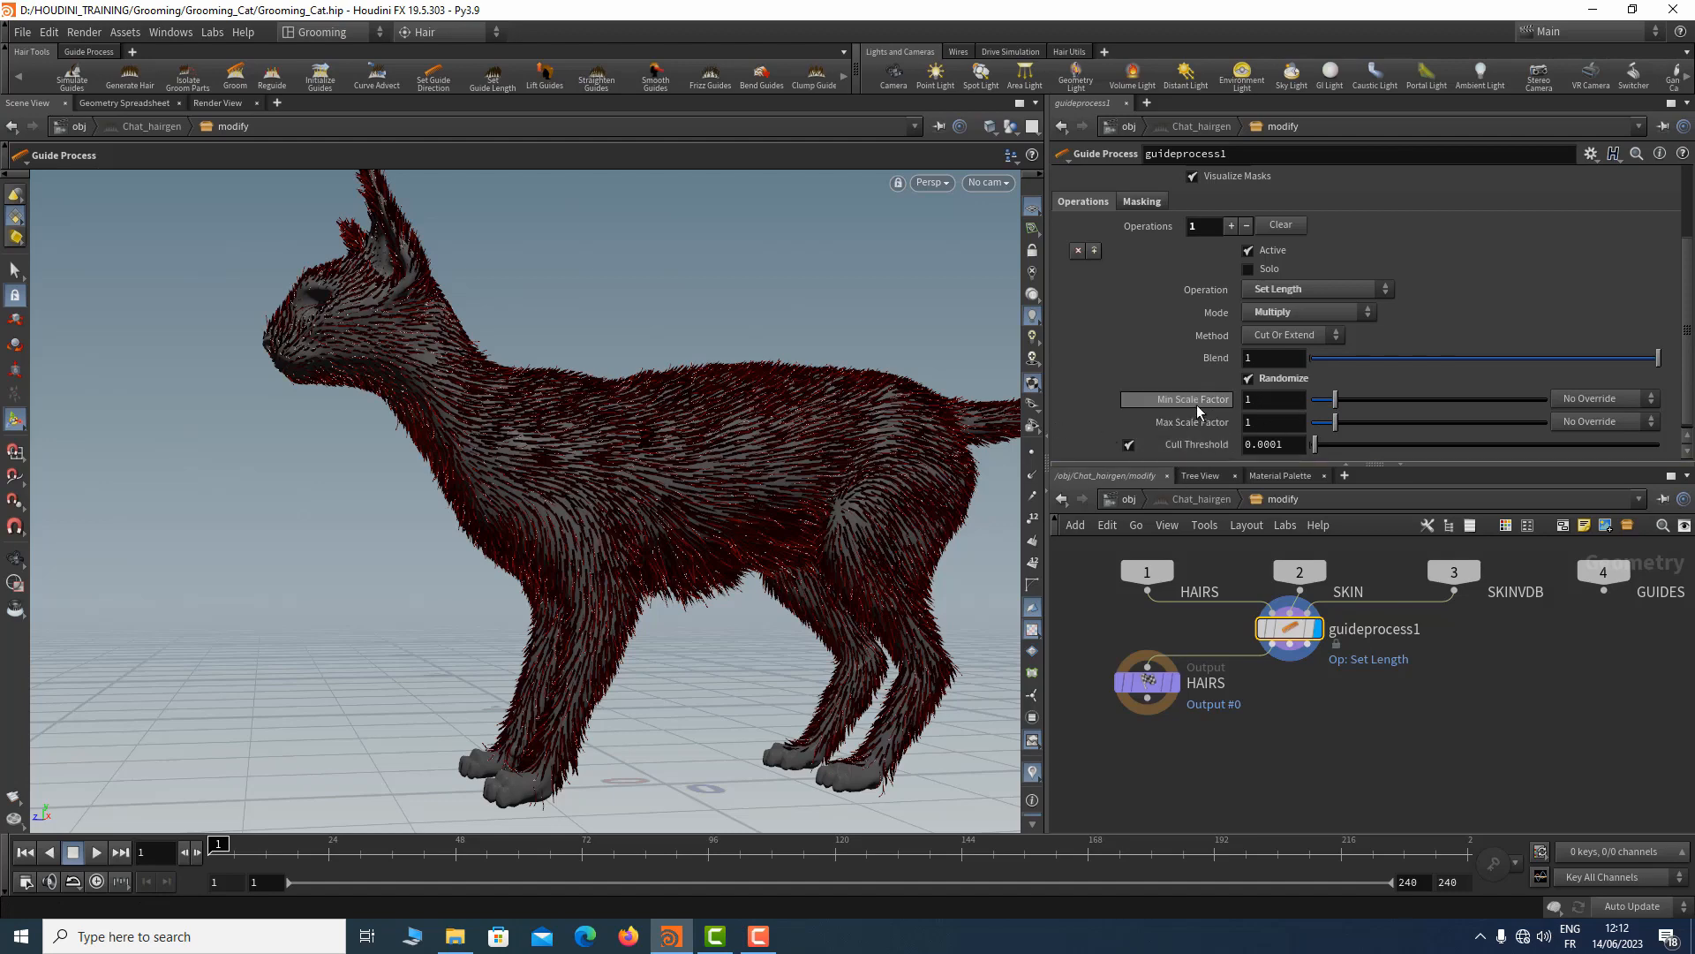
pyautogui.click(1253, 424)
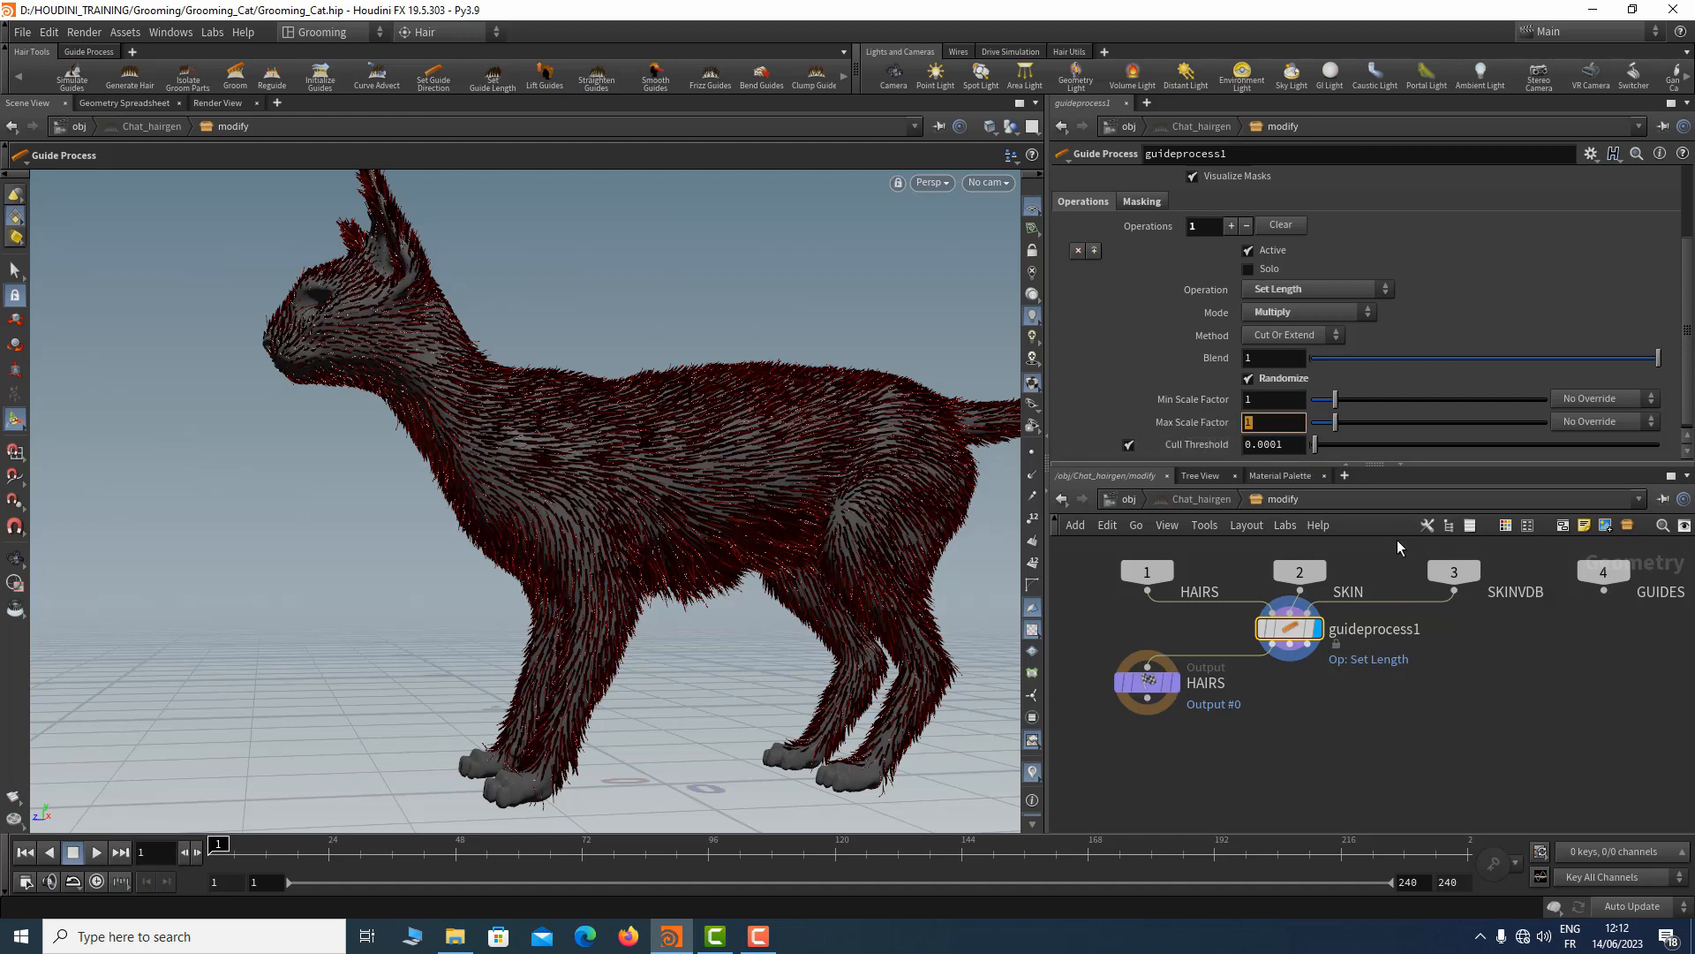
pyautogui.write('2')
pyautogui.press('Return')
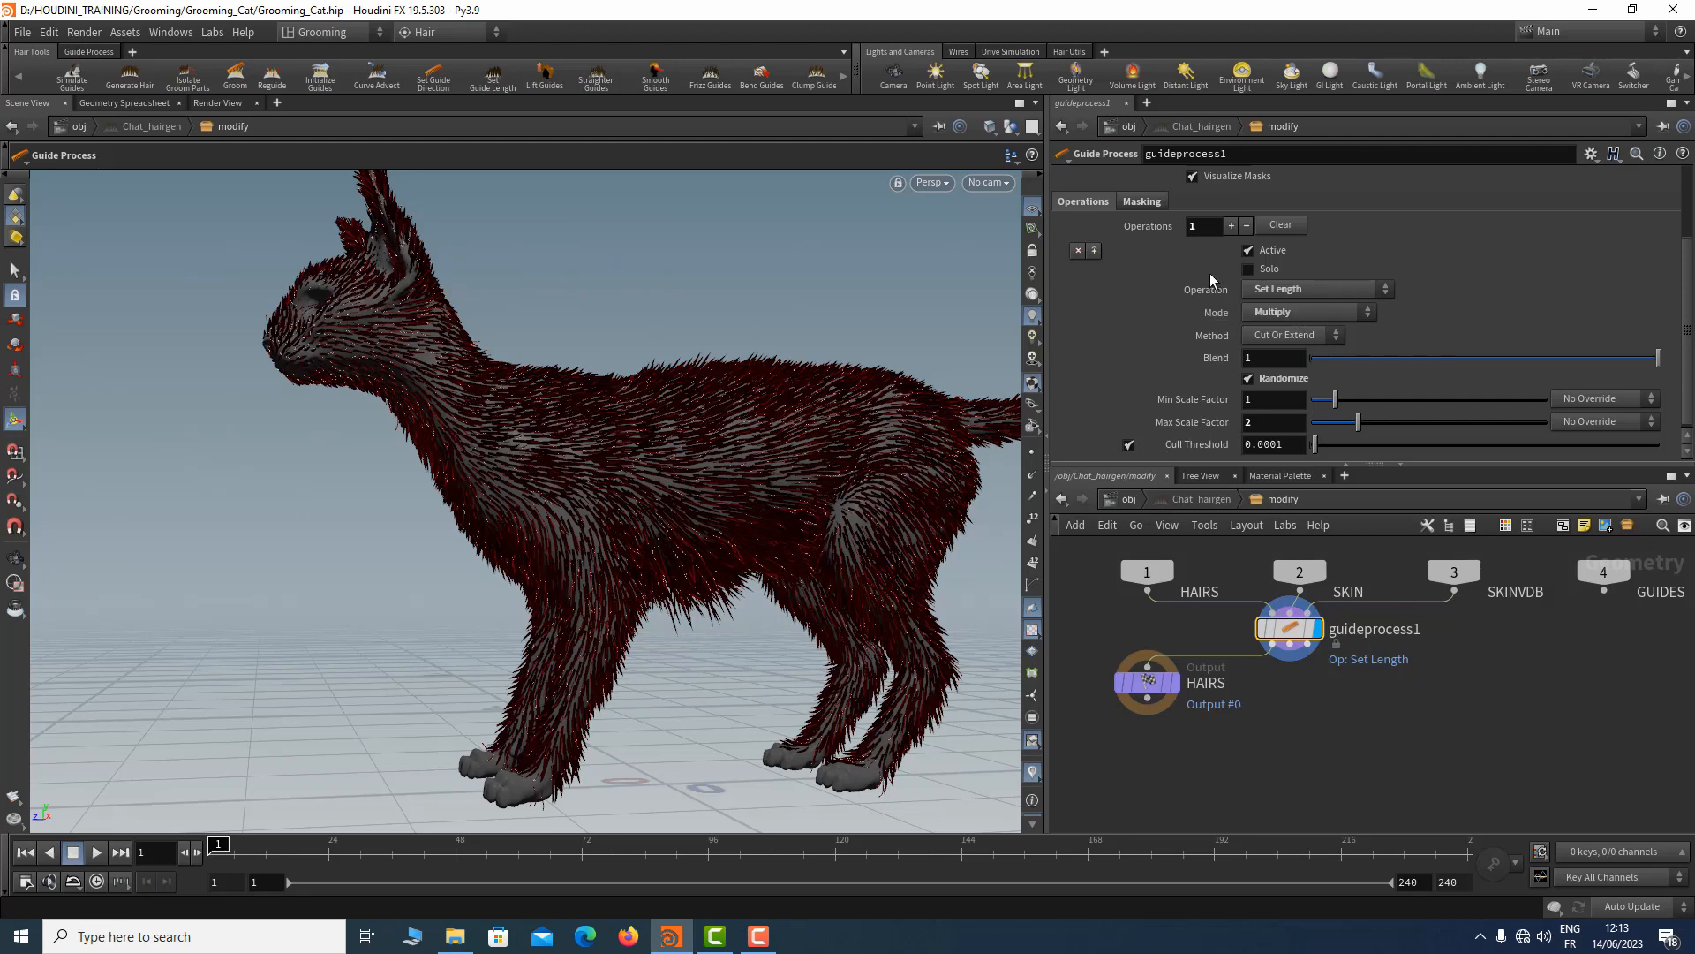
# Set the noise mask frequency of the length process to 40
pyautogui.click(1159, 200)
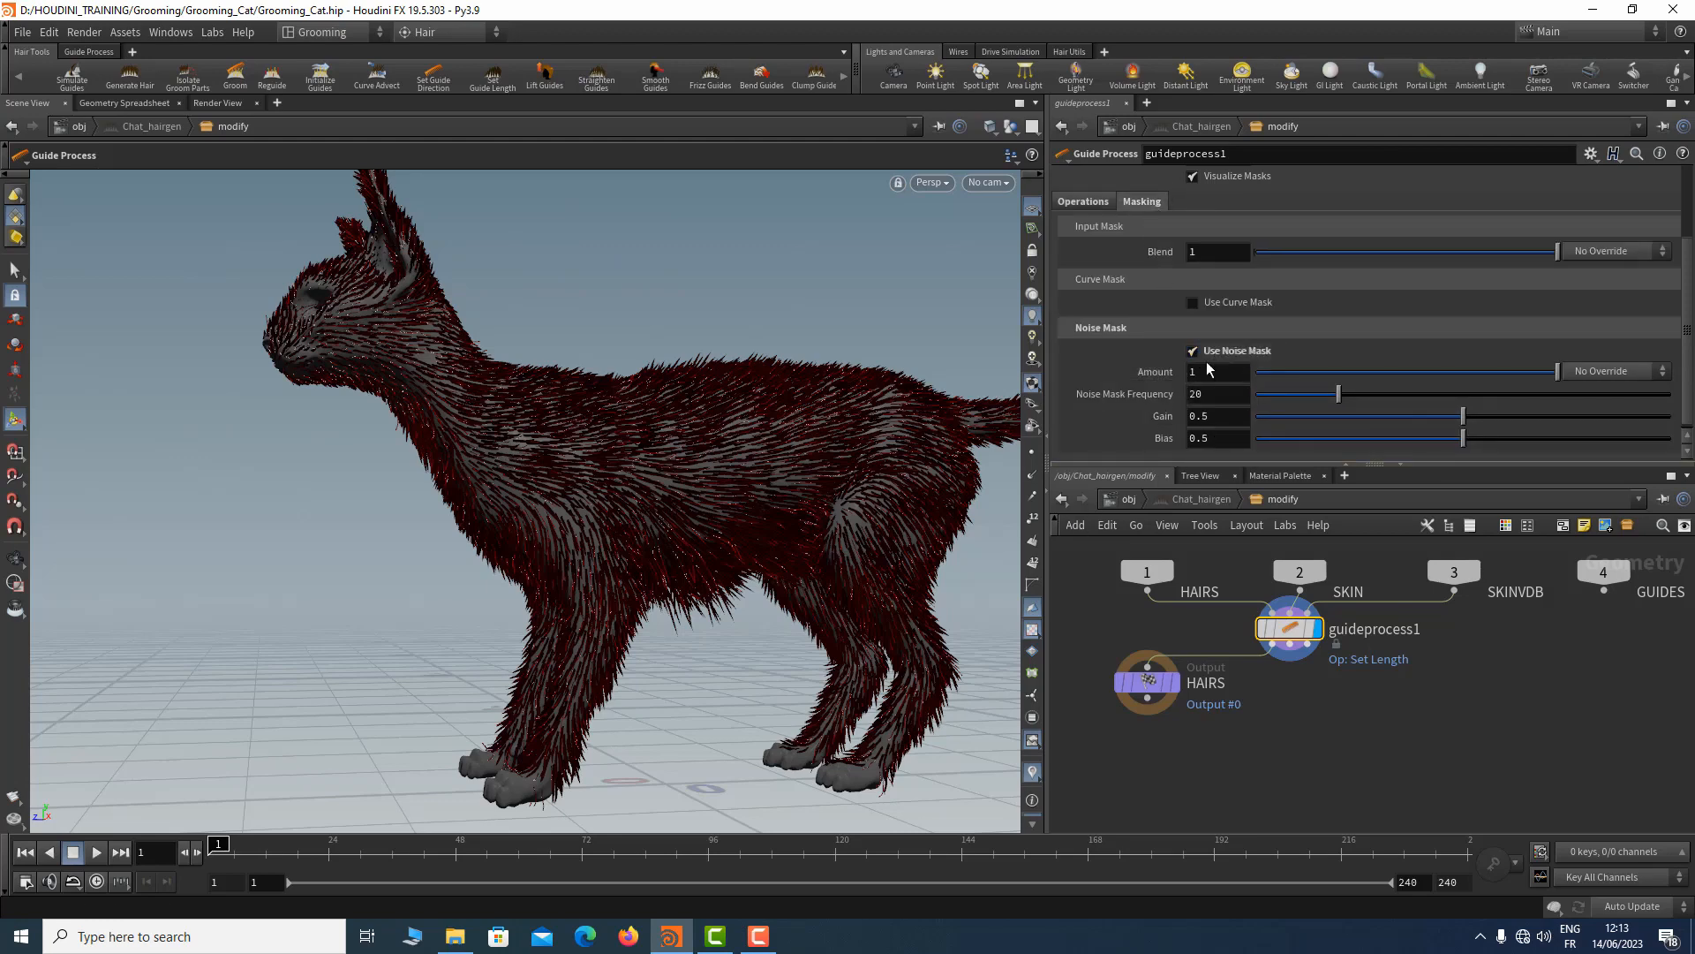
pyautogui.moveTo(1549, 378); pyautogui.dragTo(1628, 372)
pyautogui.doubleClick(1205, 397)
pyautogui.write('40')
pyautogui.press('Return')
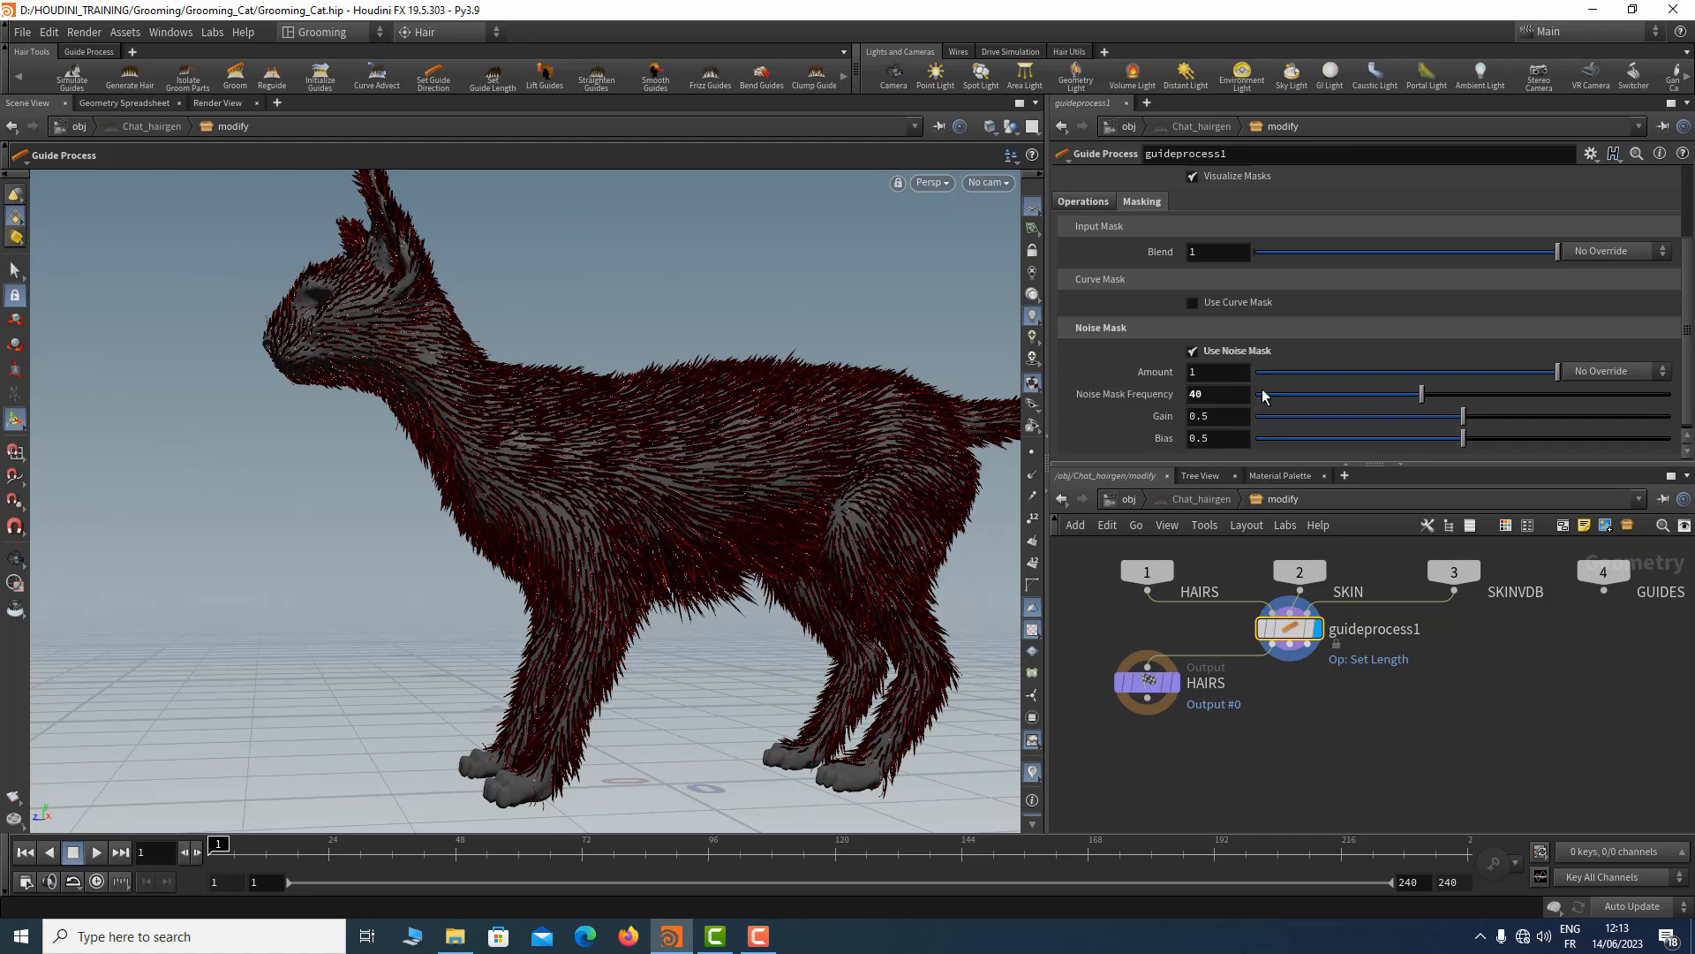
# Inspect the randomized fur on the whole cat, render it through cam1 with the Mantra IPR, and stop the finished render
pyautogui.press('Escape')
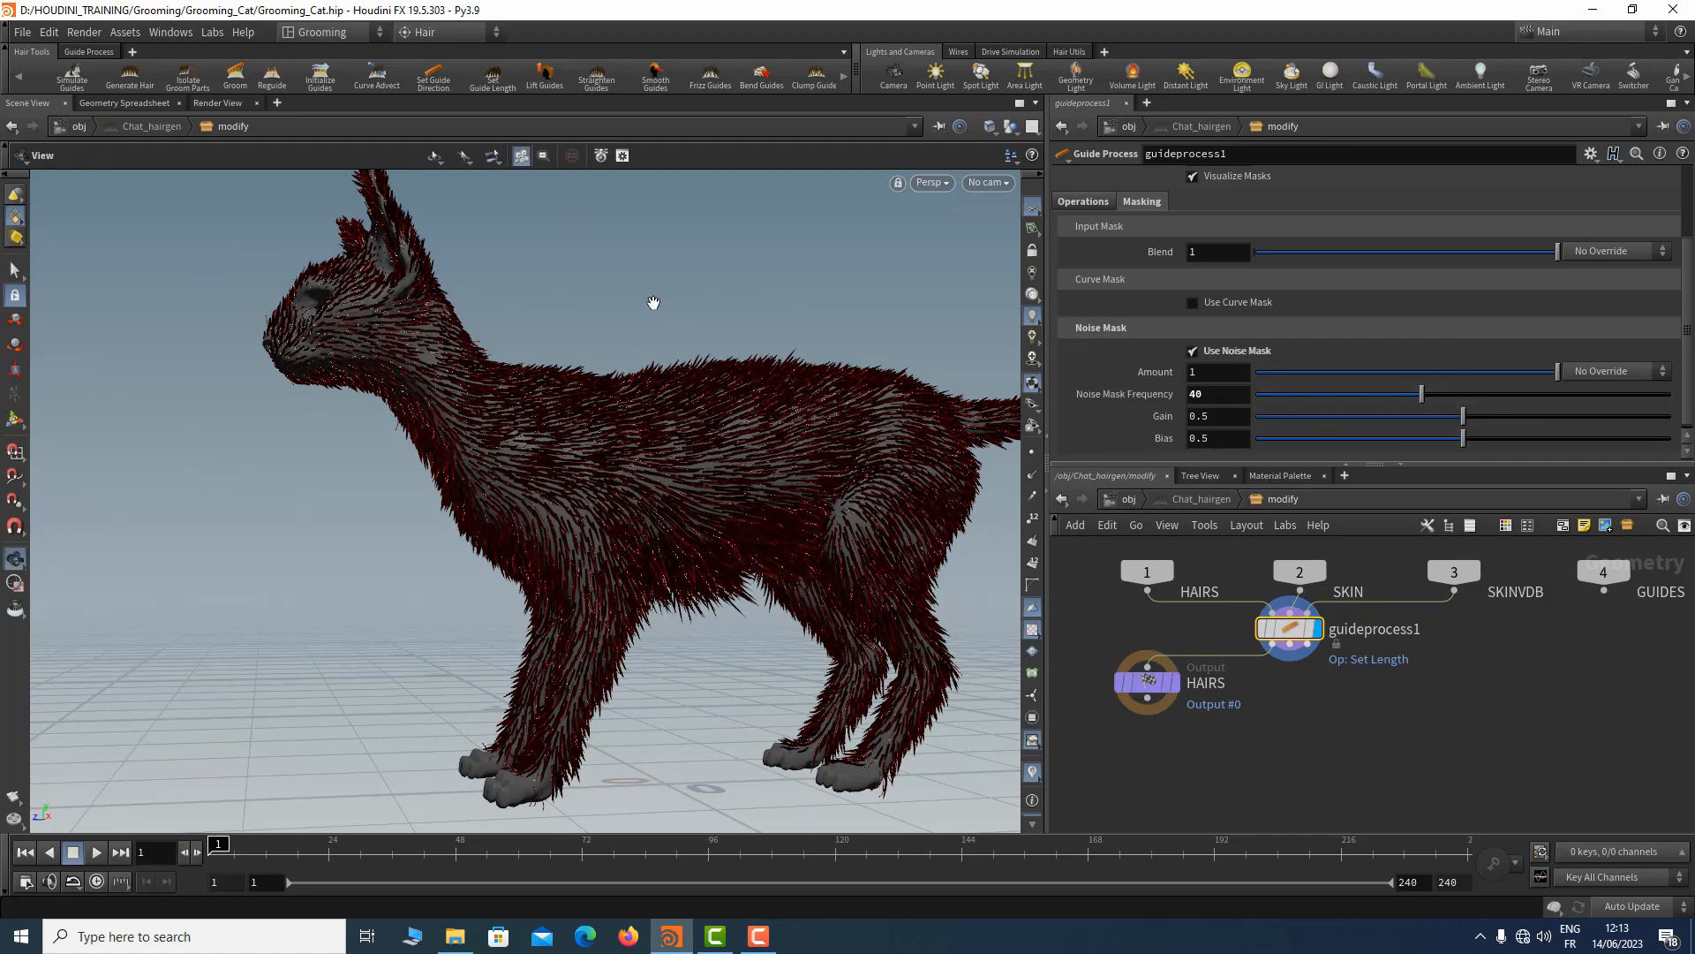
pyautogui.moveTo(651, 303); pyautogui.dragTo(761, 371)
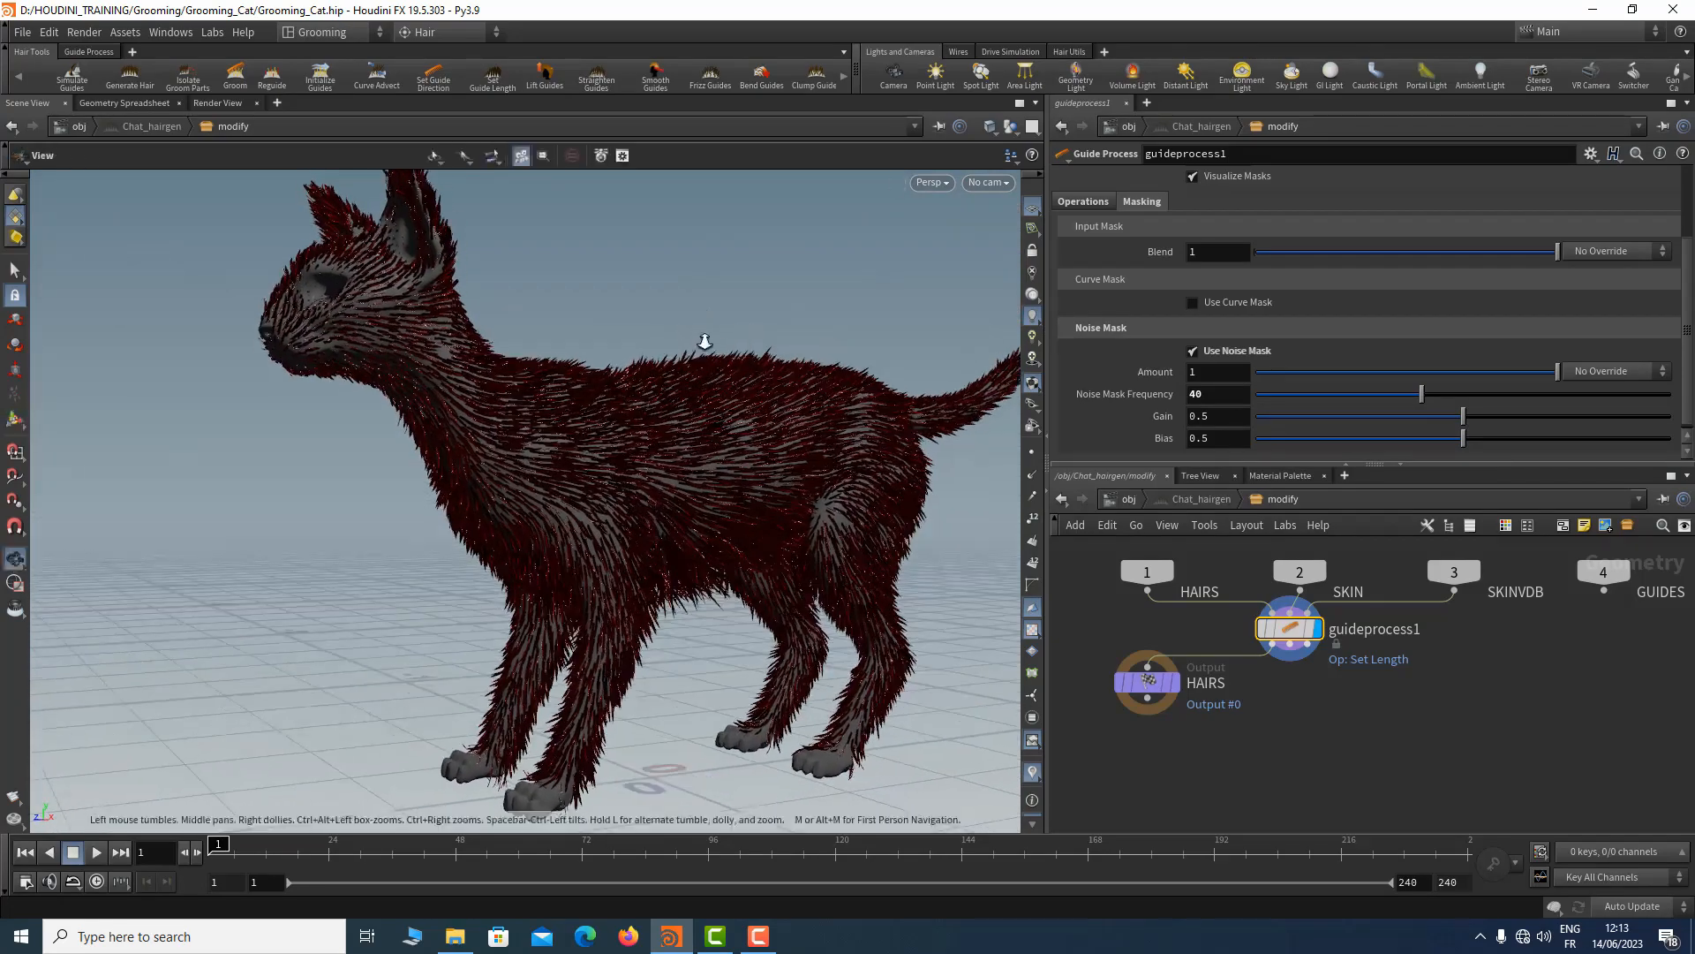
pyautogui.scroll(-5, 700, 357)
pyautogui.moveTo(636, 371); pyautogui.dragTo(644, 416)
pyautogui.press('Return')
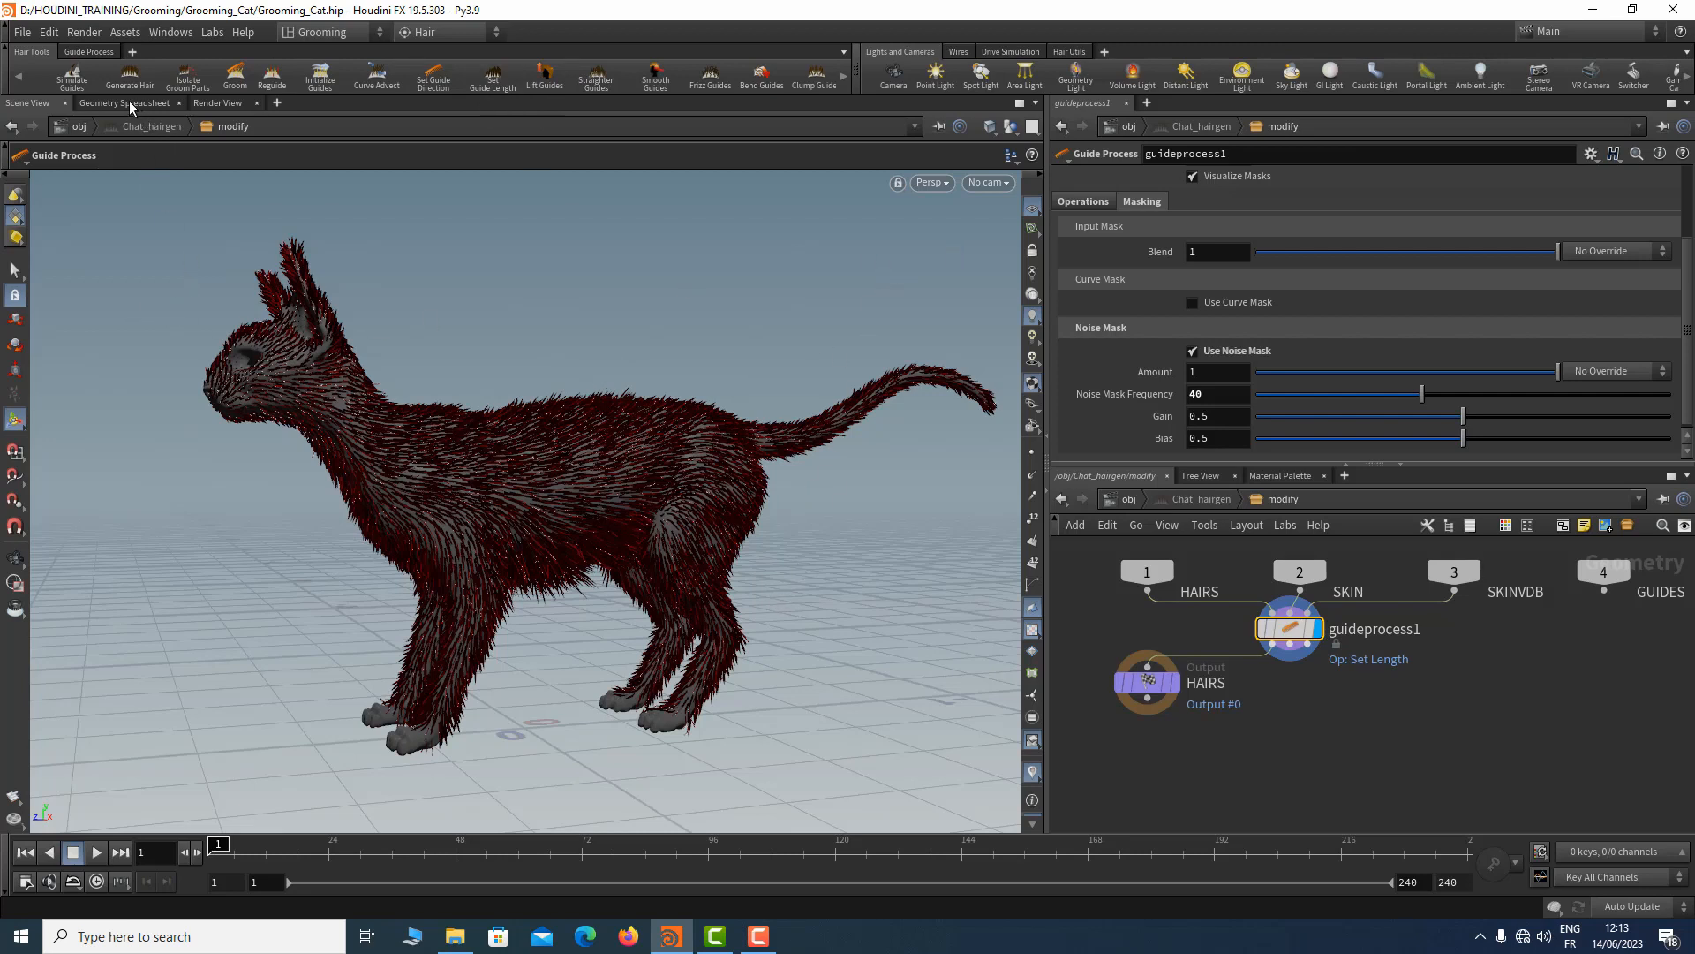
pyautogui.click(218, 102)
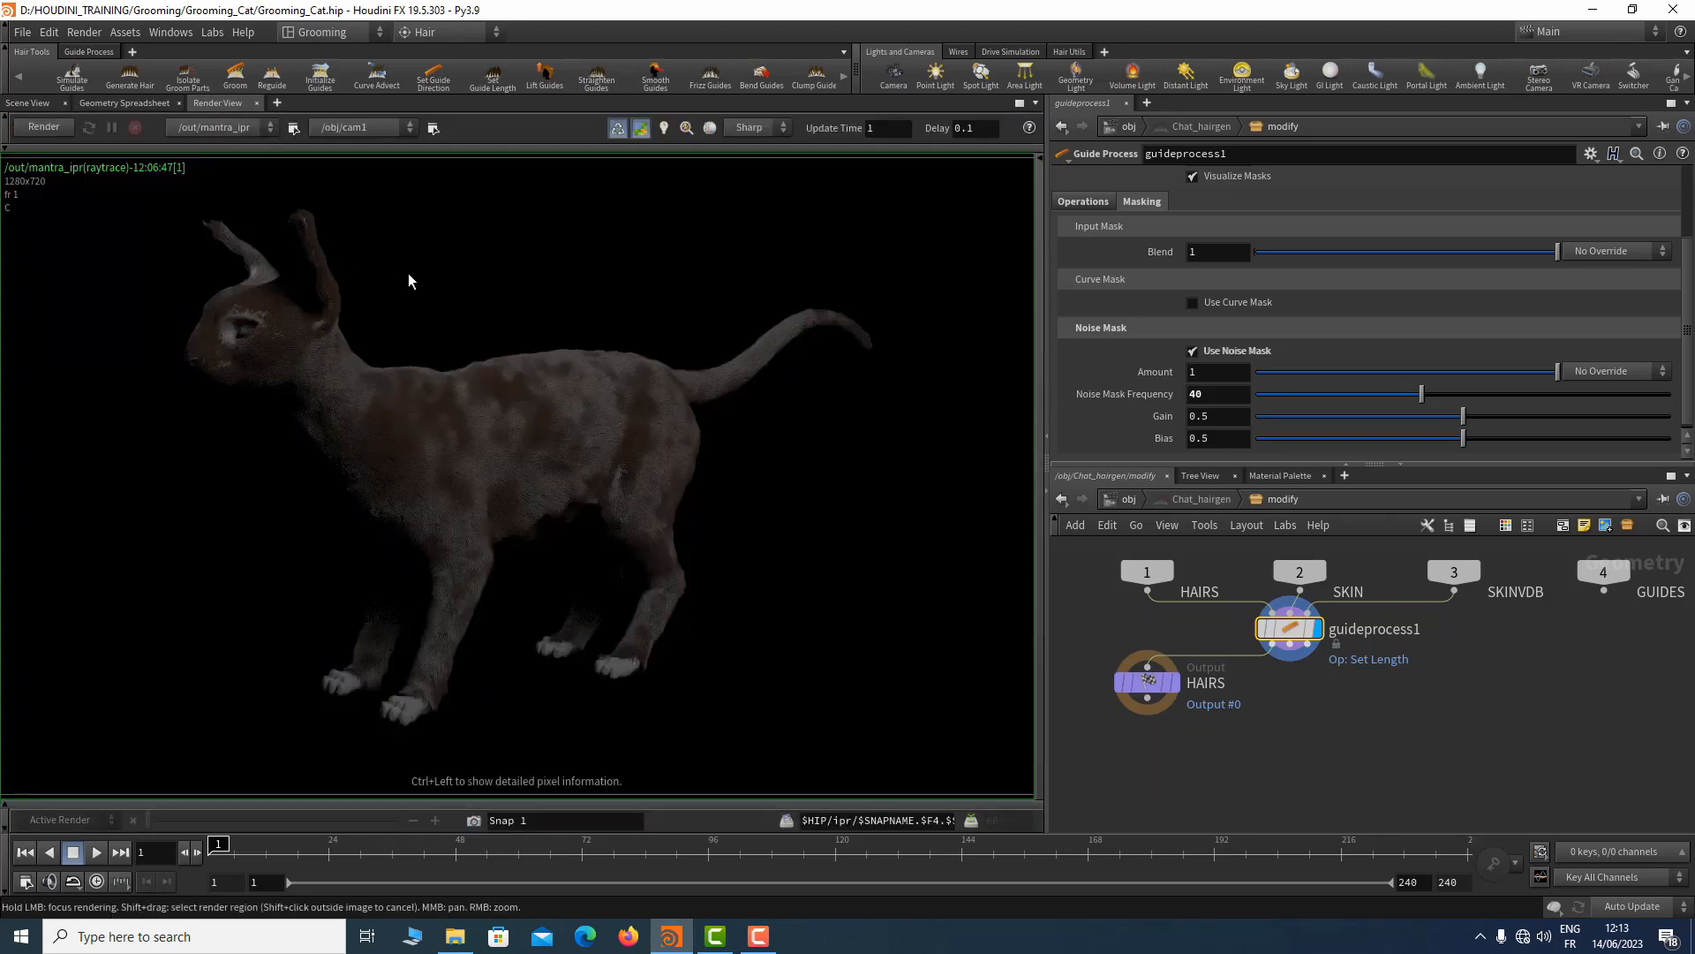
pyautogui.click(45, 127)
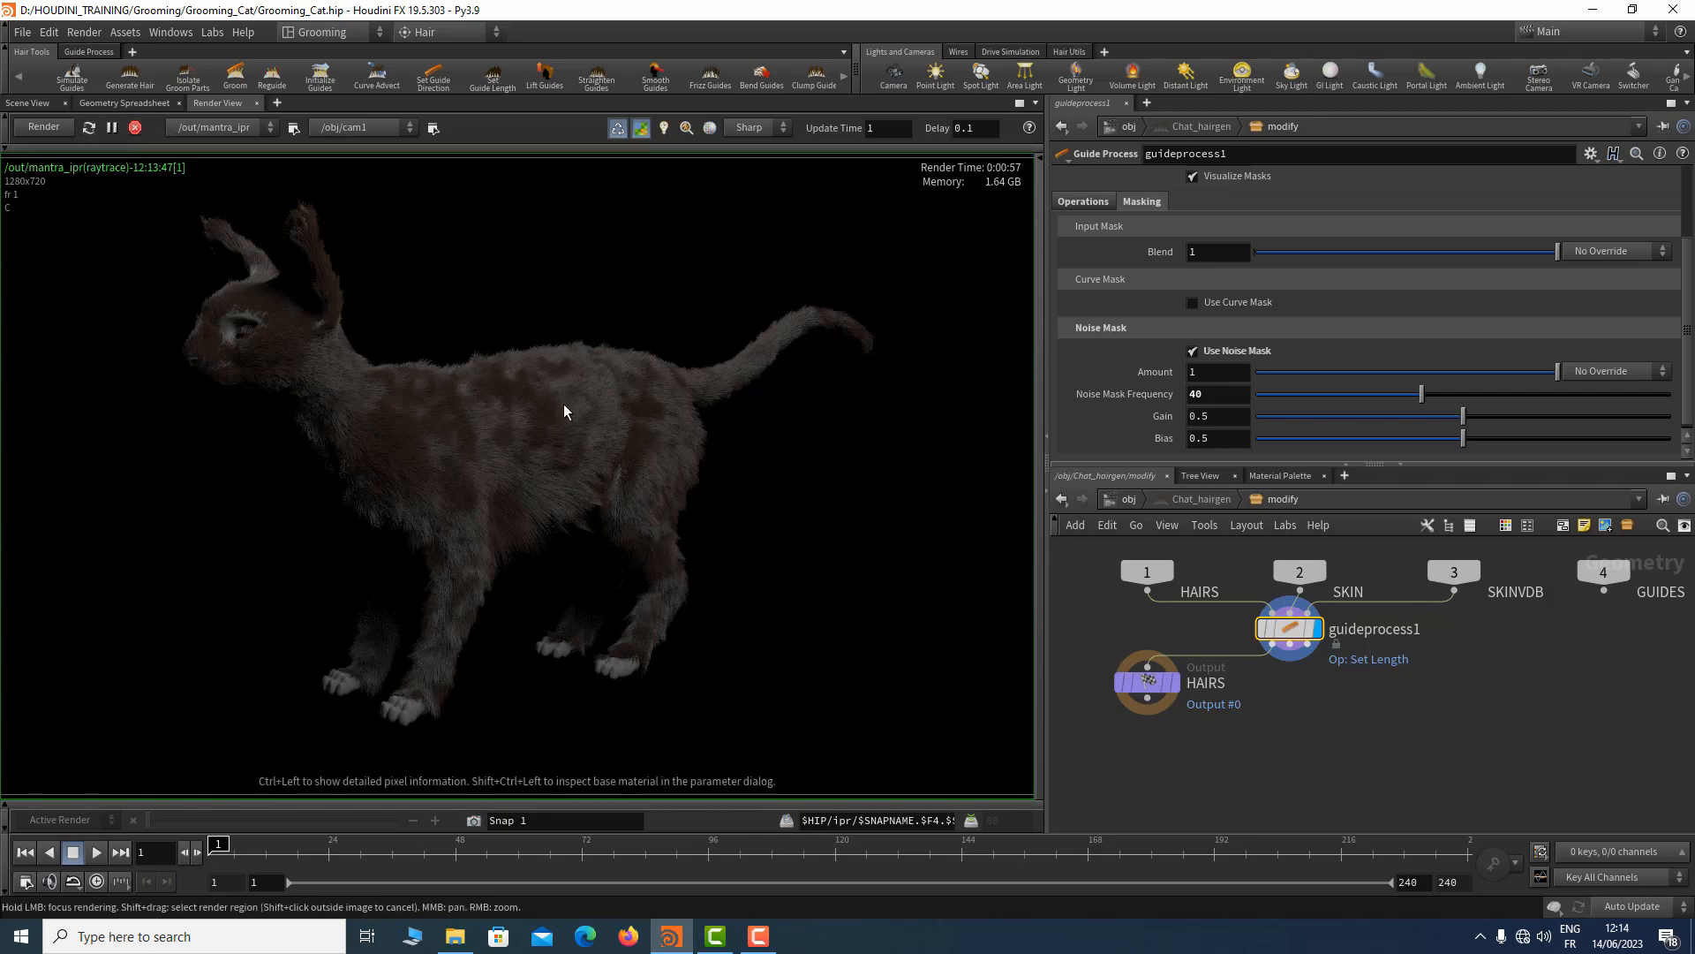
pyautogui.click(135, 130)
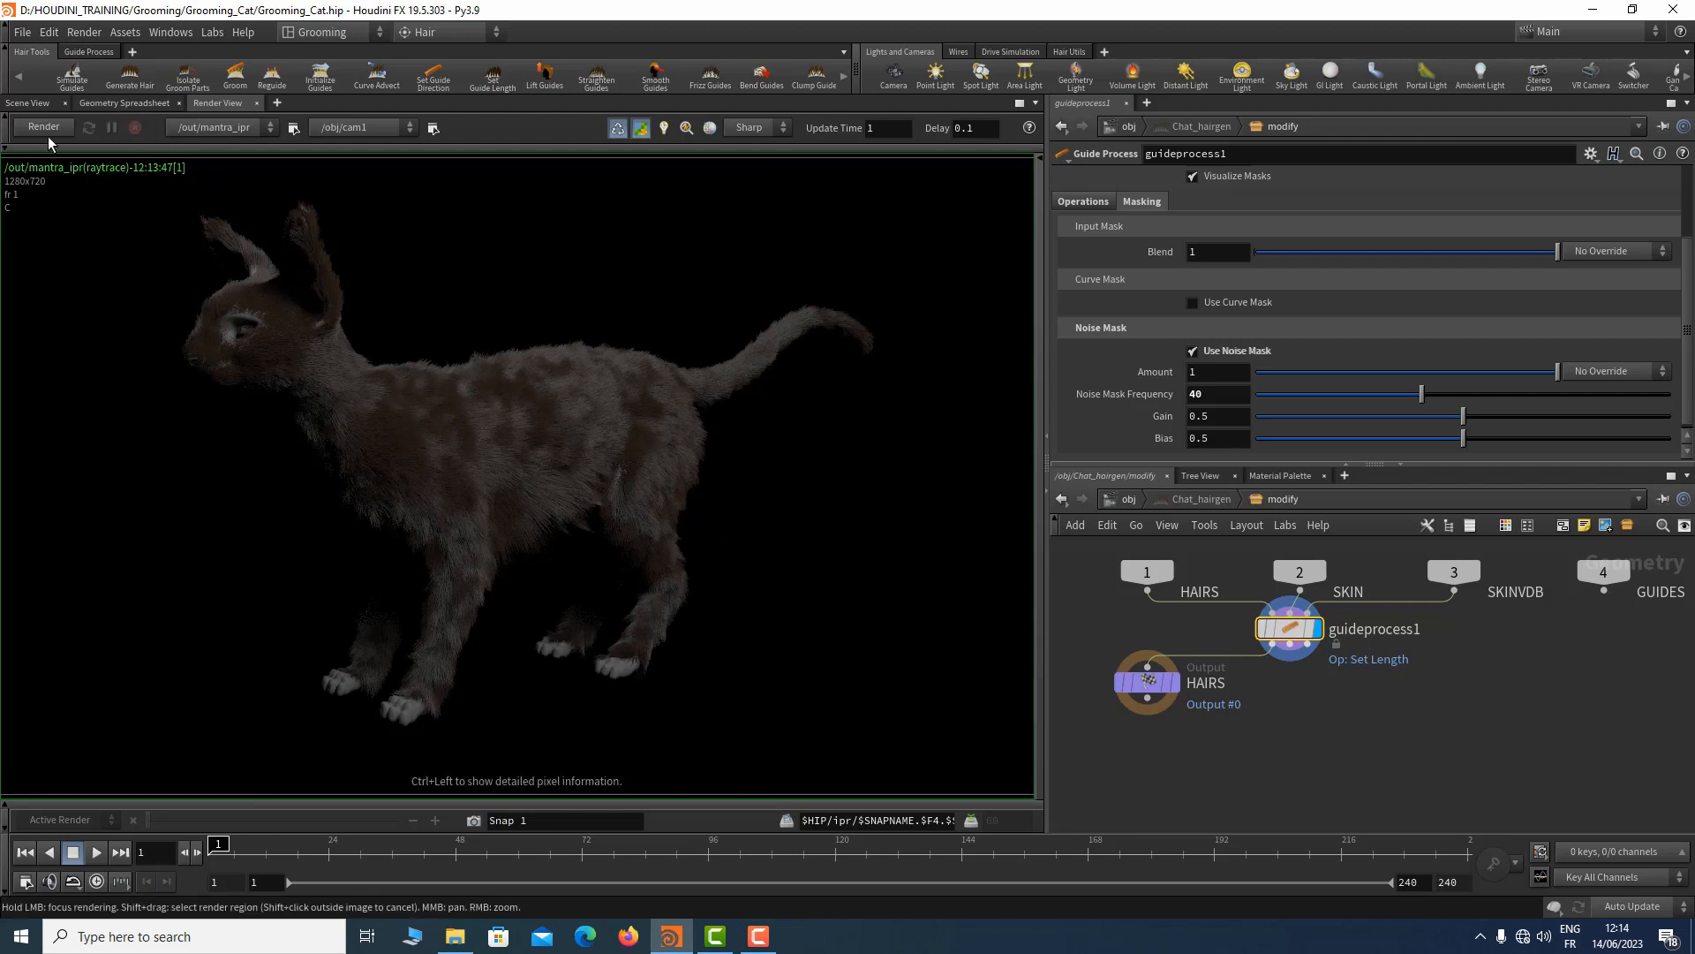
pyautogui.click(765, 943)
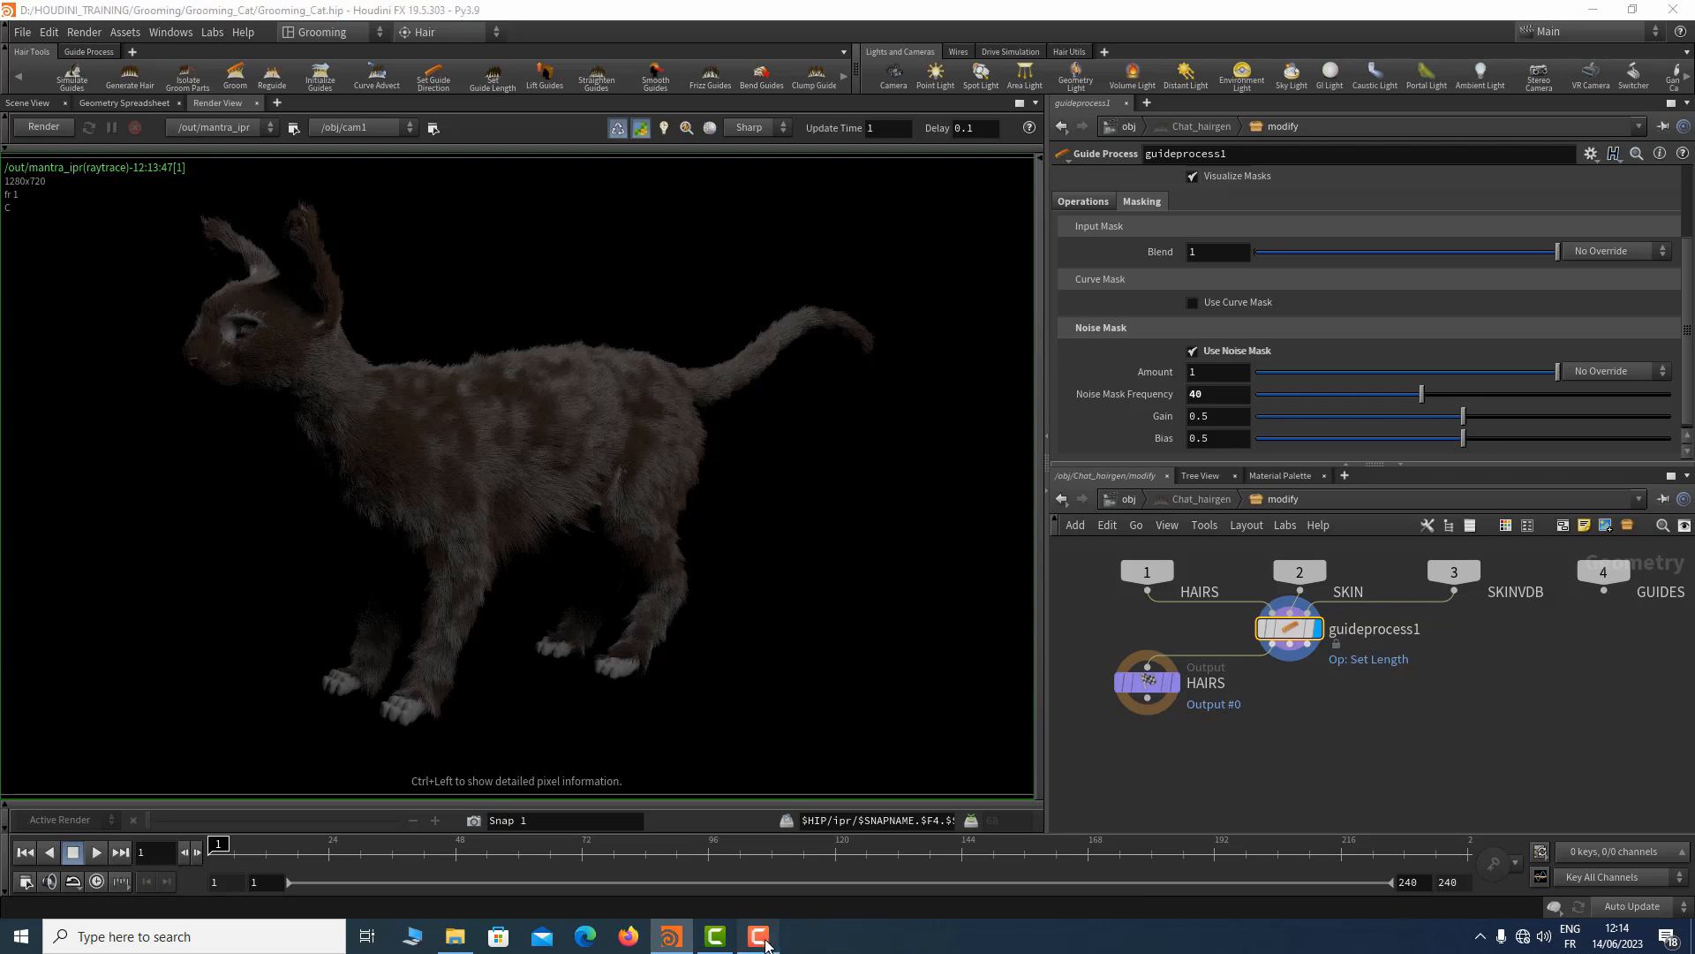